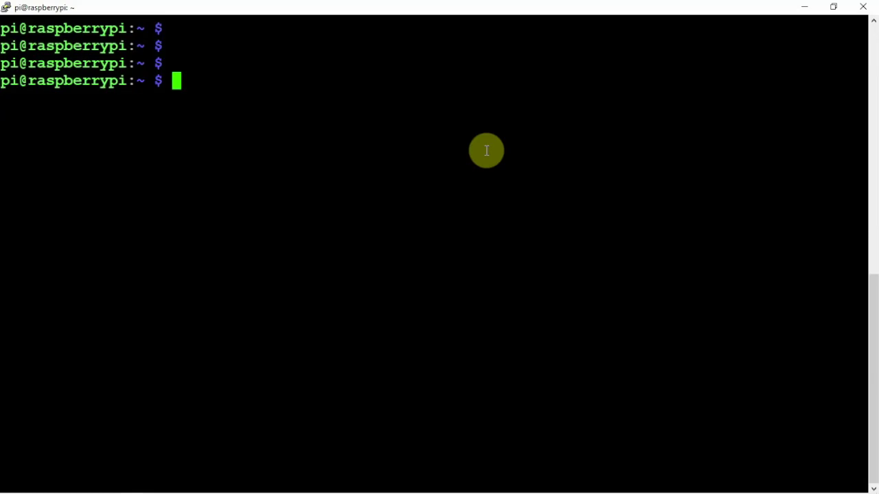
Become root with sudo -i and start installing software-properties-common.
{"action": "type", "text": "sud"}
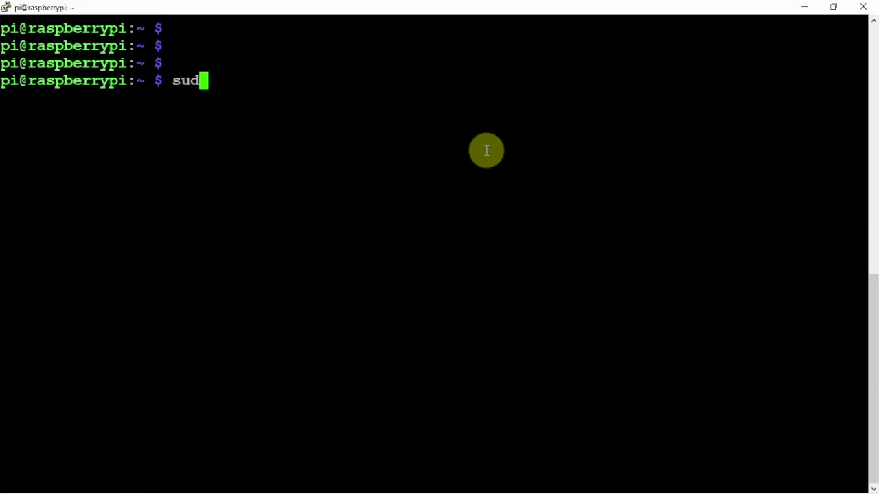
{"action": "type", "text": "o -i"}
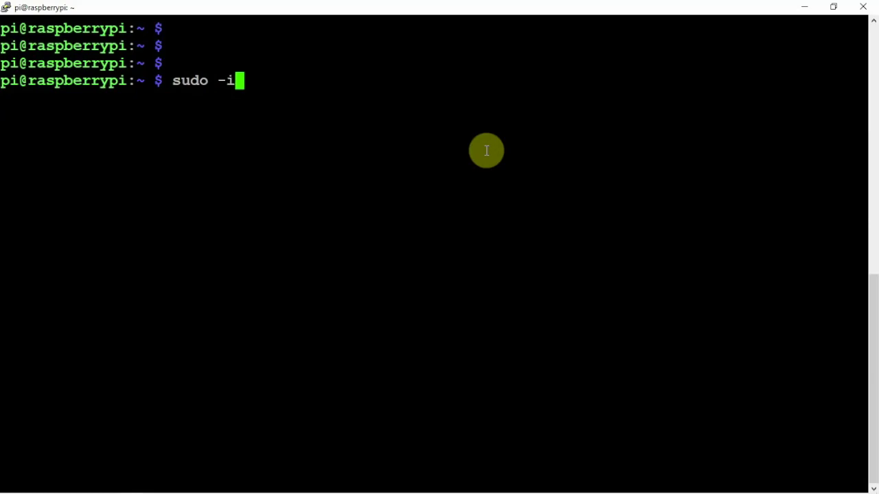
{"action": "key", "text": "Return"}
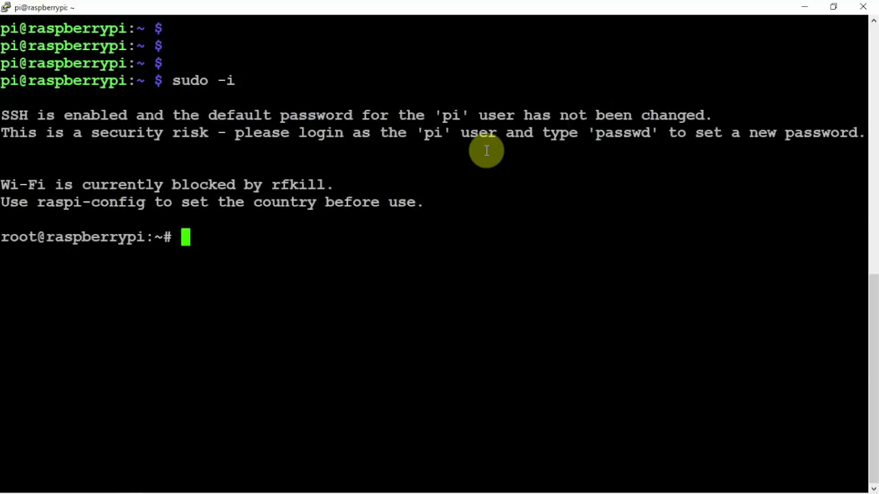
{"action": "key", "text": "ctrl+l"}
{"action": "key", "text": "Return"}
{"action": "key", "text": "Return"}
{"action": "key", "text": "Return"}
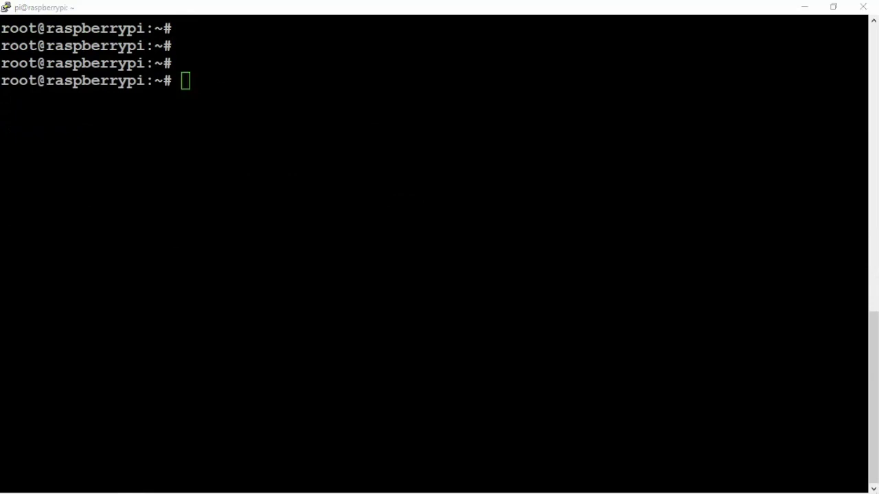
{"action": "right_click", "coordinate": [506, 180]}
{"action": "key", "text": "Return"}
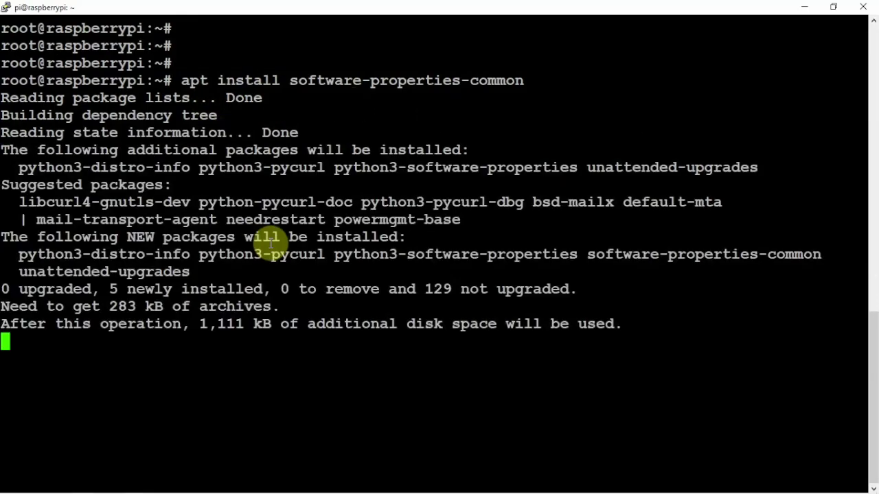
Rerun and confirm the software-properties-common install, then start the rrdtool, snmp, whois and Python packages install.
{"action": "type", "text": "u"}
{"action": "key", "text": "Return"}
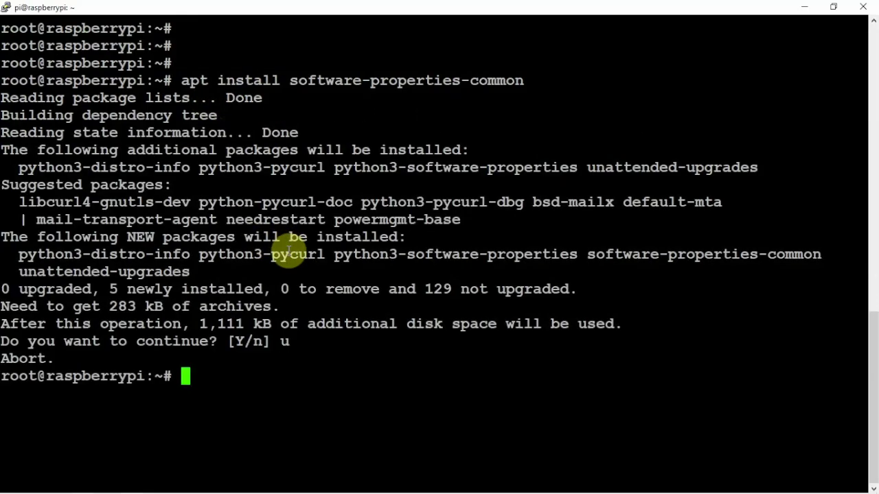
{"action": "key", "text": "Up"}
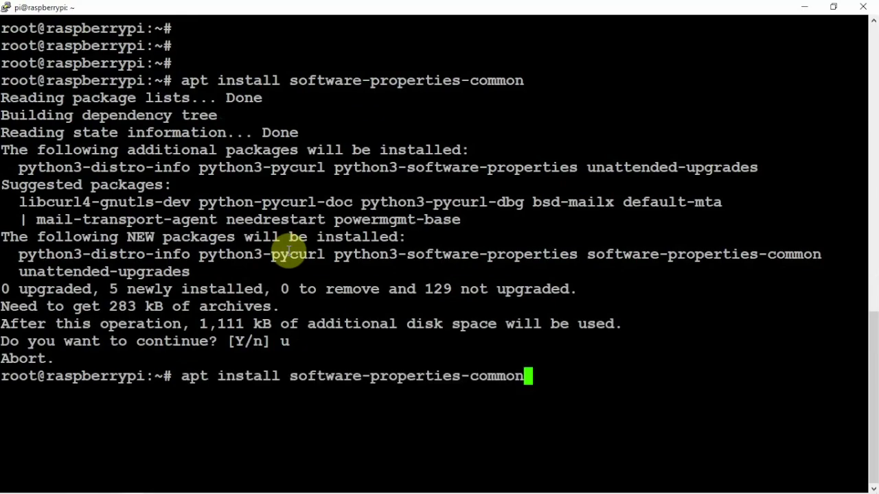
{"action": "key", "text": "Return"}
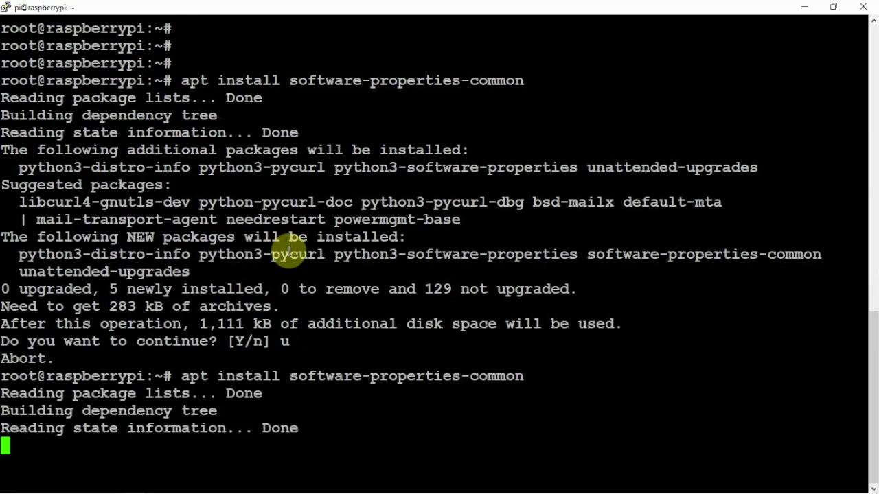
{"action": "type", "text": "y"}
{"action": "key", "text": "Return"}
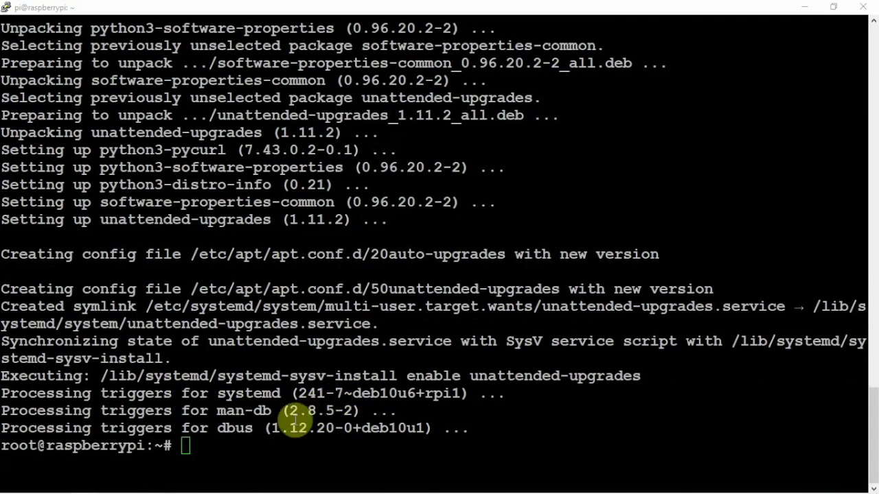
{"action": "right_click", "coordinate": [306, 391]}
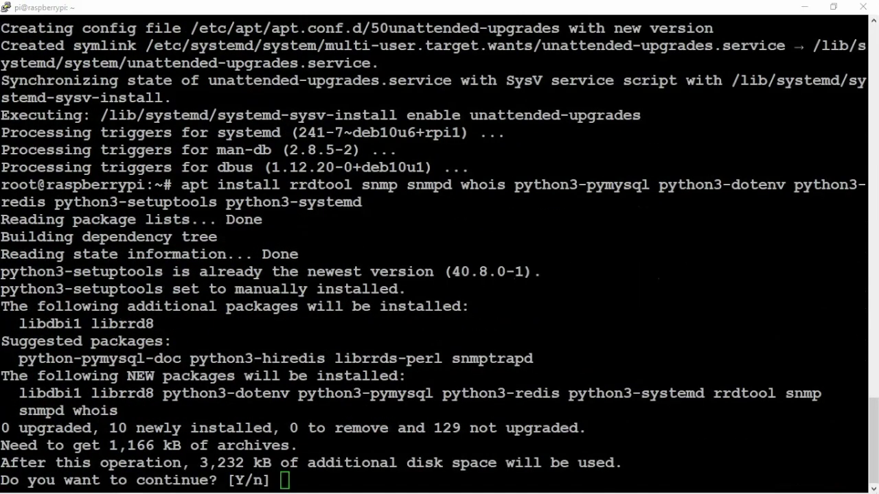
Confirm the rrdtool and SNMP install, then install the Apache and MariaDB server packages.
{"action": "type", "text": "y"}
{"action": "key", "text": "Return"}
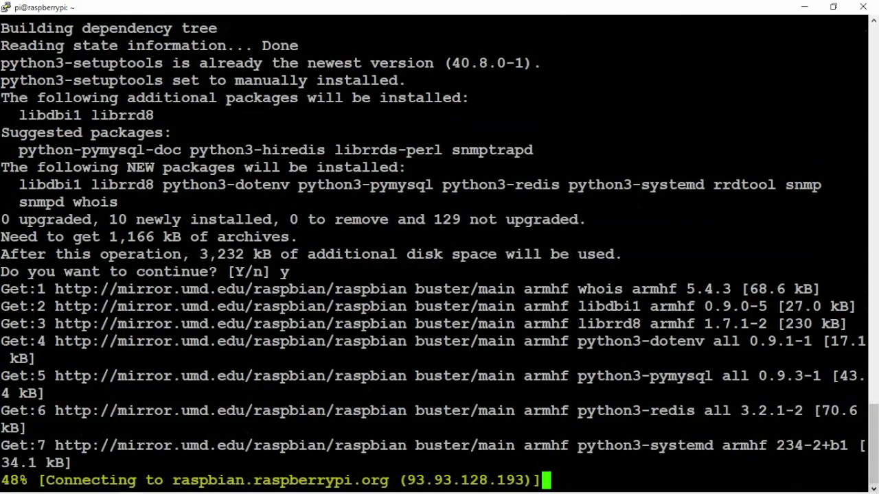
{"action": "right_click", "coordinate": [366, 329]}
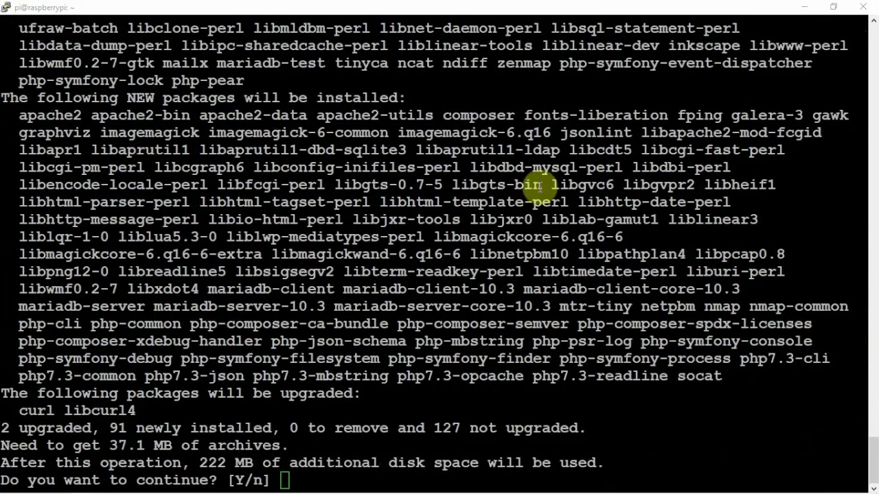
{"action": "type", "text": "y"}
{"action": "key", "text": "Return"}
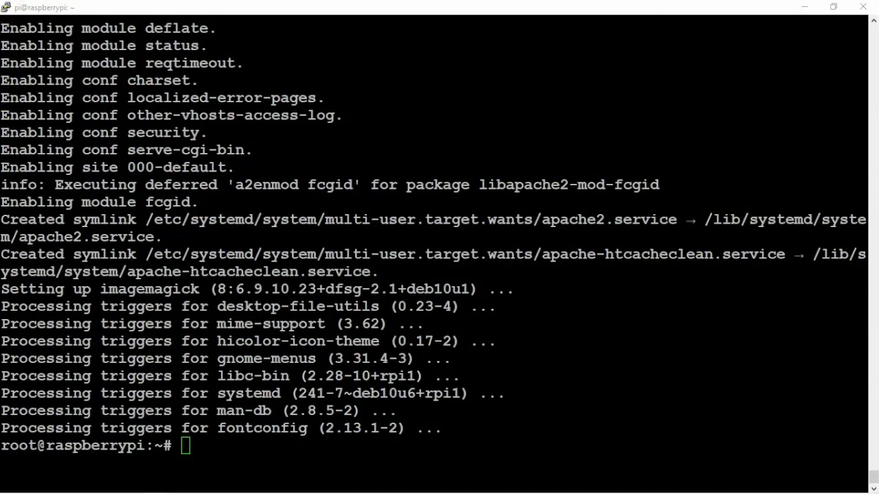
Install the PHP 7.3 modules (curl, fpm, gd, mysql, snmp, xml, zip) and clear the screen.
{"action": "right_click", "coordinate": [294, 176]}
{"action": "key", "text": "Return"}
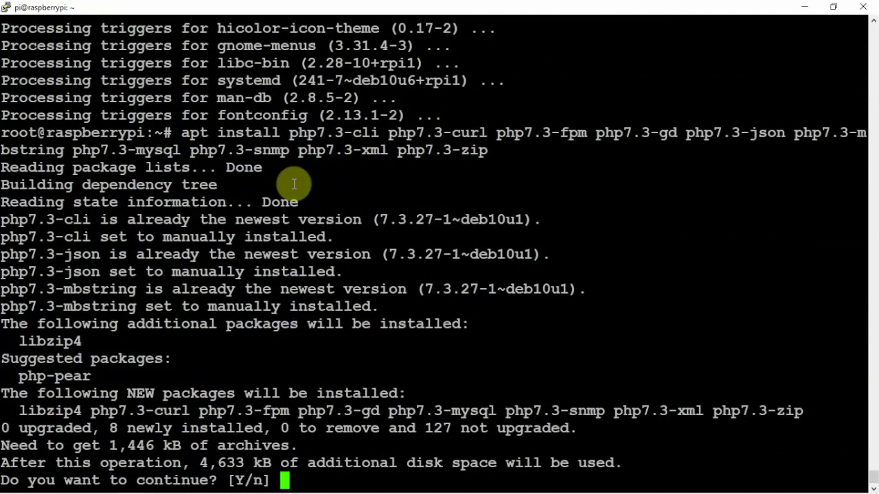
{"action": "type", "text": "y"}
{"action": "key", "text": "Return"}
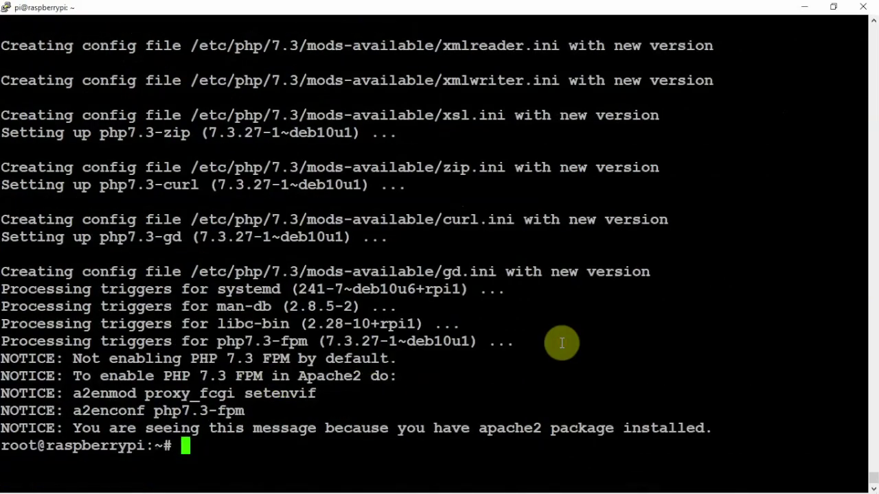
{"action": "key", "text": "ctrl+l"}
{"action": "key", "text": "Return"}
{"action": "key", "text": "Return"}
{"action": "key", "text": "Return"}
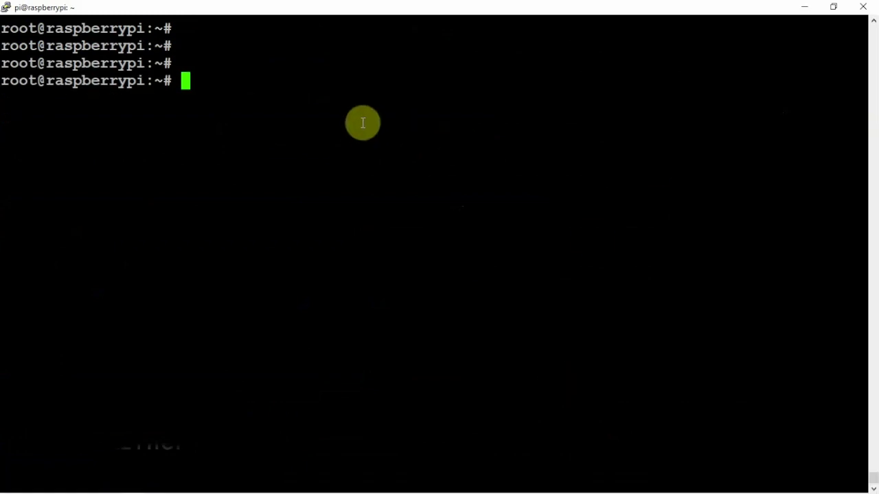
Create the librenms system user with home /opt/librenms and move into /opt.
{"action": "right_click", "coordinate": [363, 123]}
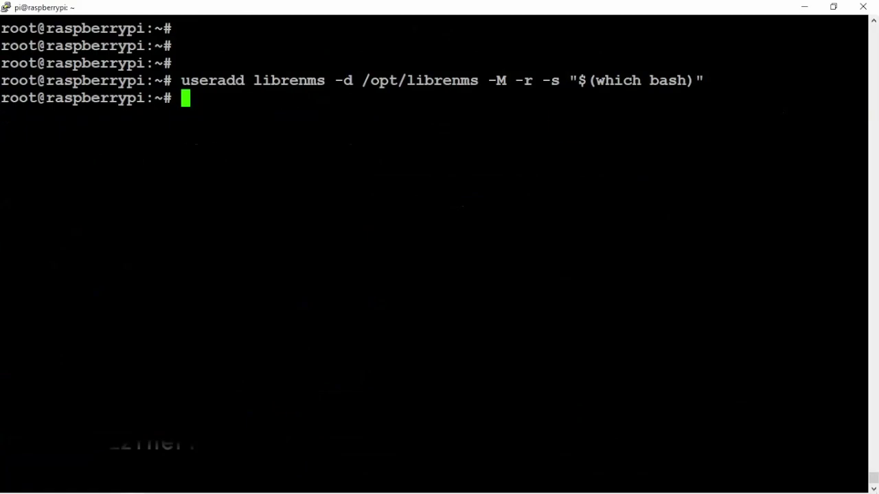
{"action": "type", "text": "c"}
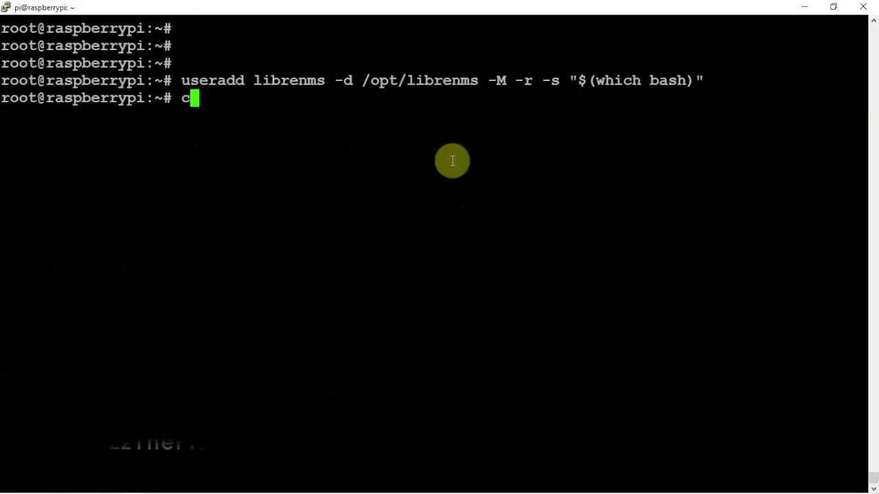
{"action": "type", "text": "d /opt/"}
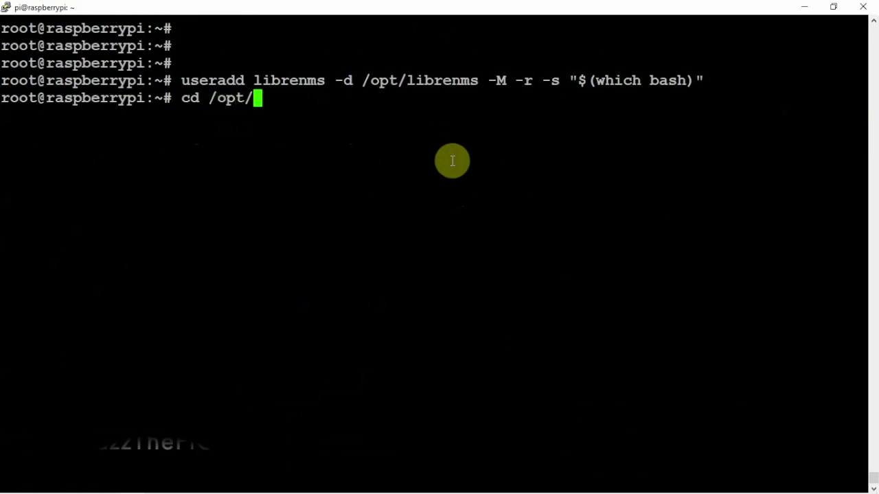
{"action": "key", "text": "Return"}
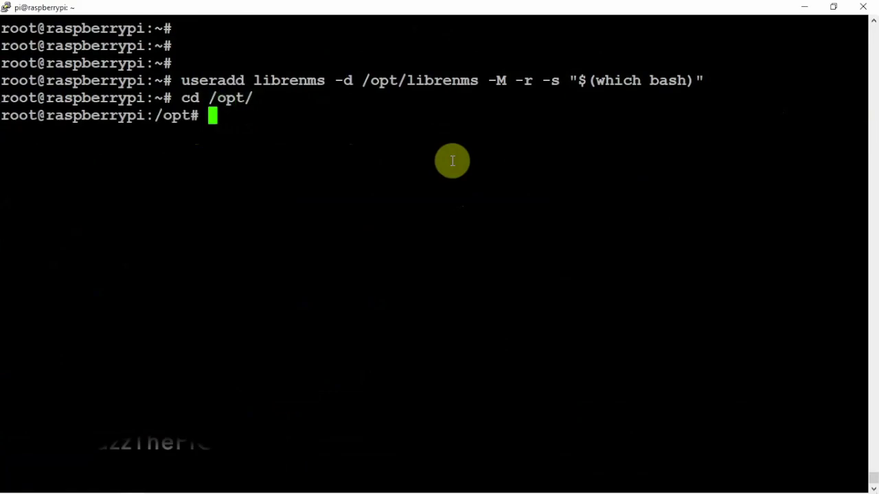
{"action": "key", "text": "ctrl+l"}
{"action": "key", "text": "Return"}
{"action": "key", "text": "Return"}
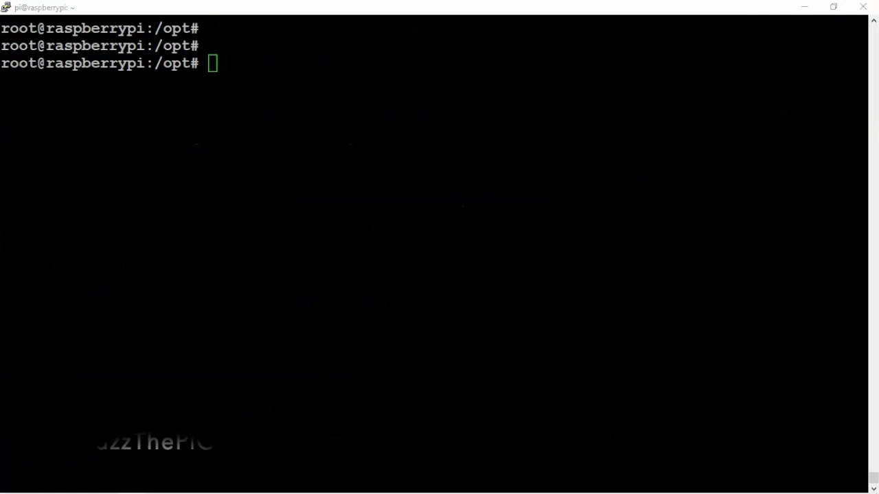
{"action": "left_click", "coordinate": [450, 120]}
{"action": "right_click", "coordinate": [449, 120]}
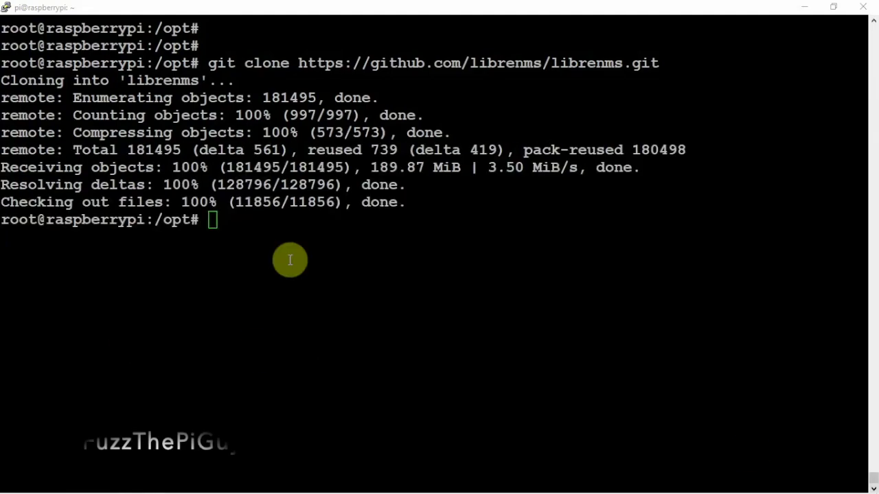
{"action": "left_click", "coordinate": [292, 258]}
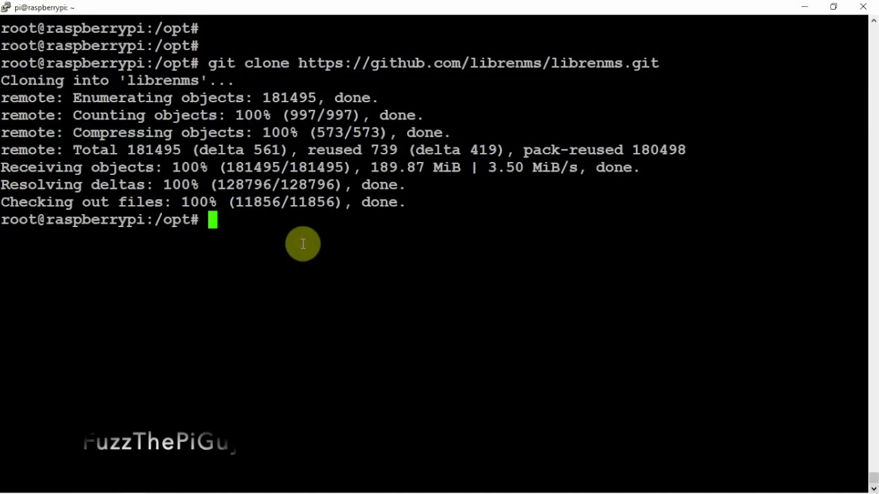
Make librenms the owner of /opt/librenms and set its mode to 771.
{"action": "key", "text": "ctrl+l"}
{"action": "key", "text": "Return"}
{"action": "key", "text": "Return"}
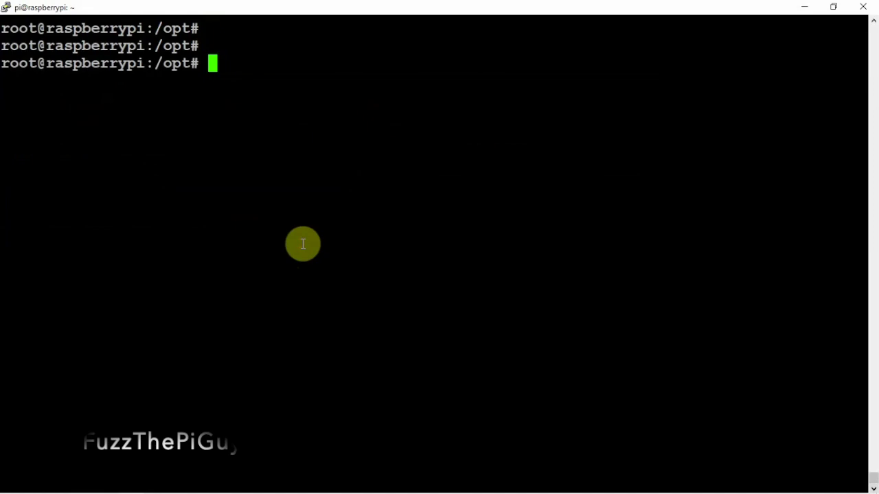
{"action": "right_click", "coordinate": [303, 243]}
{"action": "key", "text": "Return"}
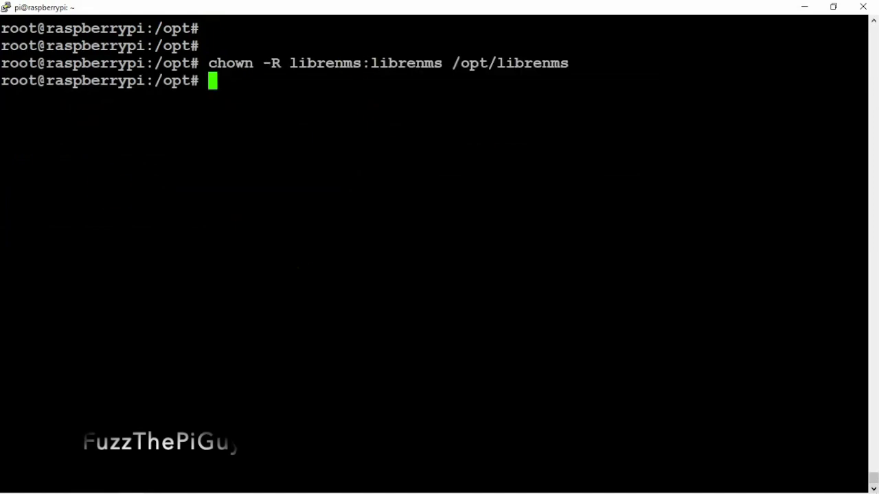
{"action": "key", "text": "alt+Tab"}
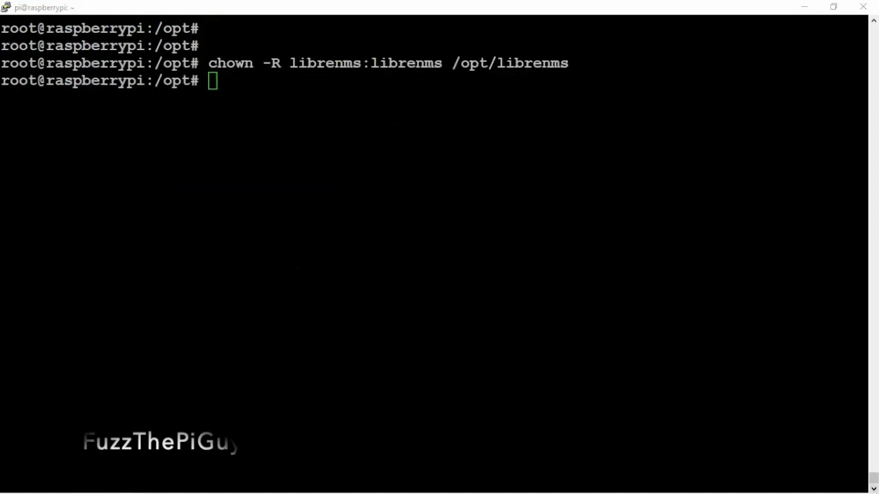
{"action": "right_click", "coordinate": [288, 112]}
{"action": "key", "text": "Return"}
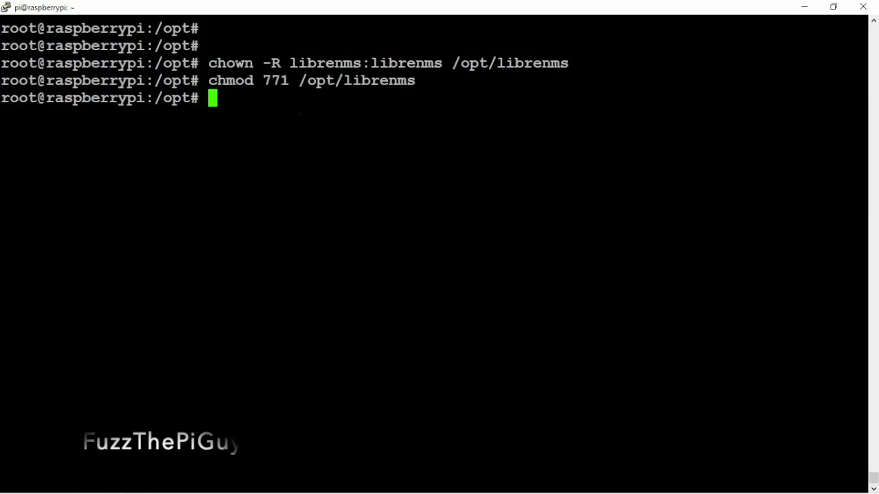
Apply default and recursive group rwx ACLs on rrd, logs, bootstrap/cache and storage, then become librenms.
{"action": "key", "text": "alt+Tab"}
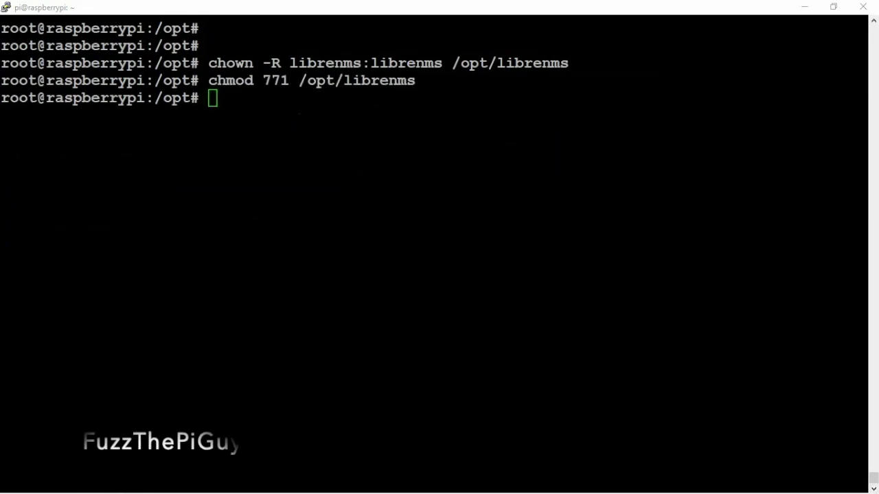
{"action": "right_click", "coordinate": [406, 153]}
{"action": "key", "text": "Return"}
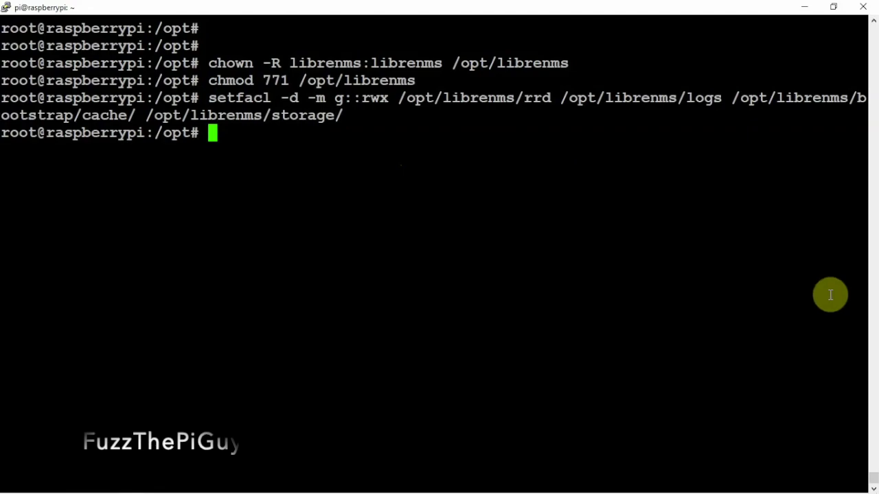
{"action": "key", "text": "alt+Tab"}
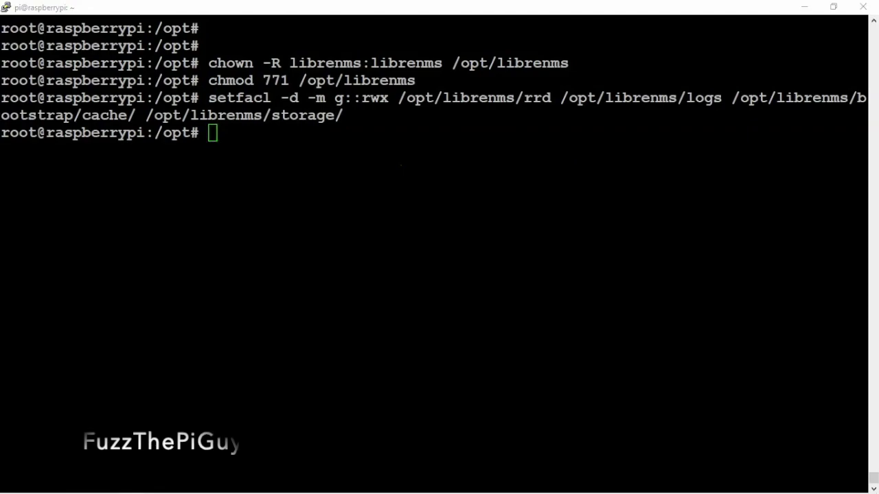
{"action": "right_click", "coordinate": [311, 237]}
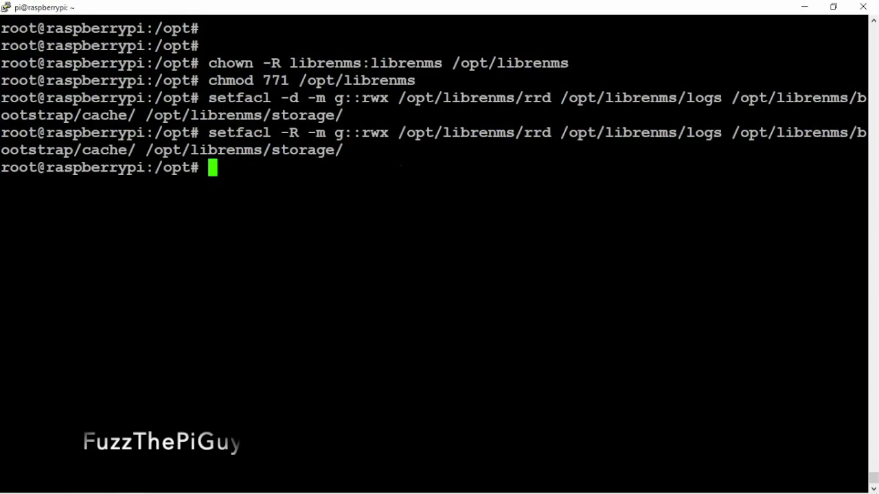
{"action": "key", "text": "alt+Tab"}
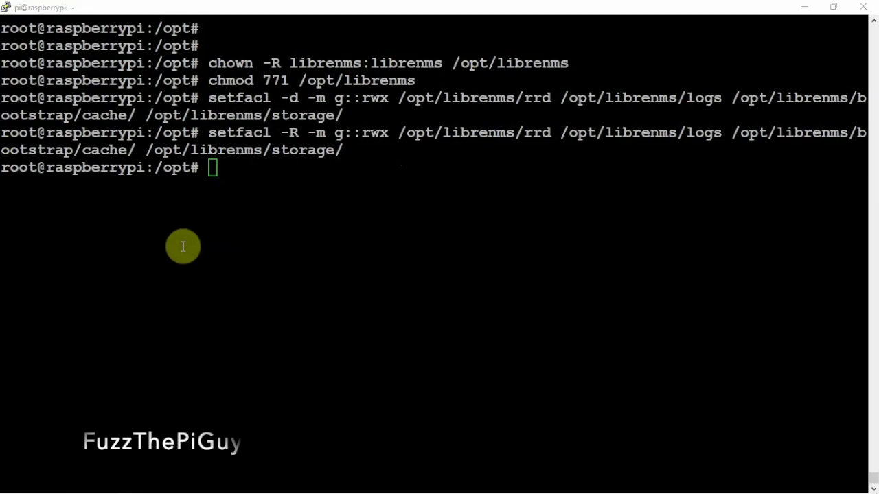
{"action": "right_click", "coordinate": [463, 264]}
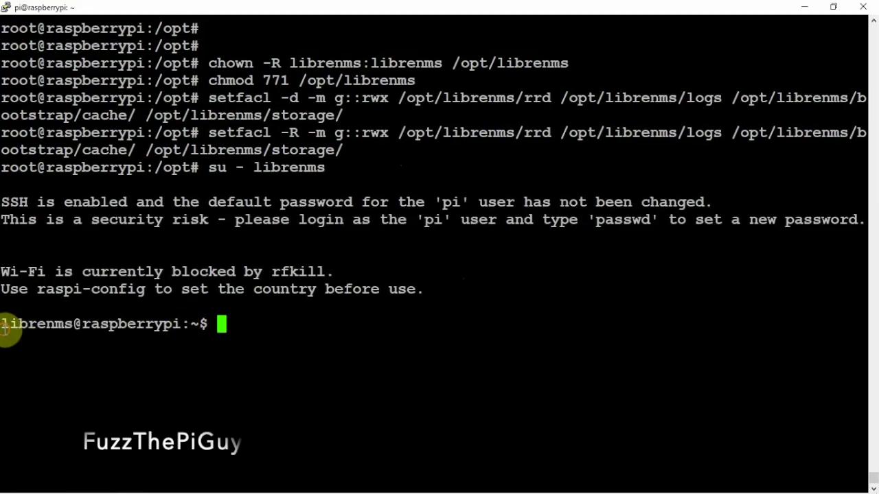
Run the composer_wrapper install as the librenms user.
{"action": "left_click_drag", "start_coordinate": [5, 329], "coordinate": [78, 327]}
{"action": "left_click", "coordinate": [360, 355]}
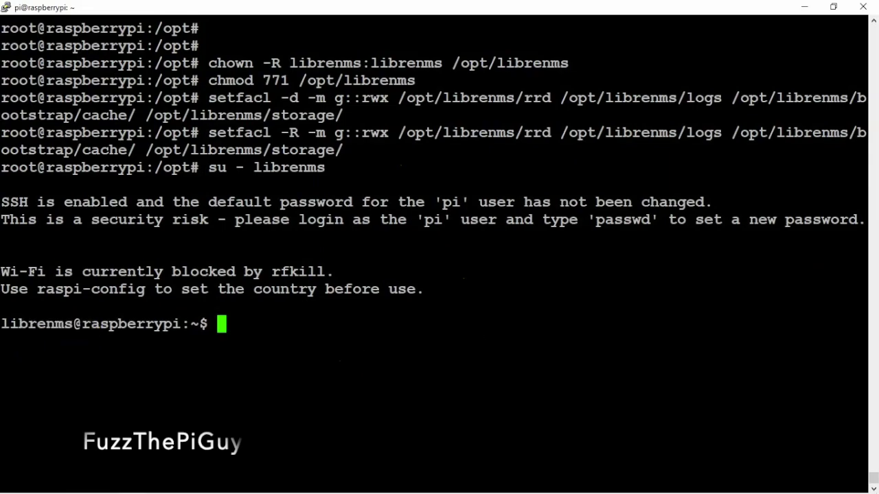
{"action": "key", "text": "alt+Tab"}
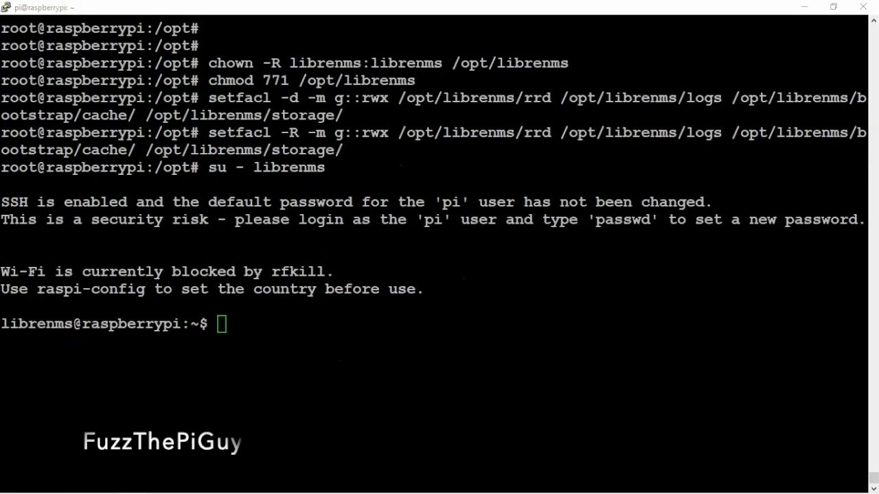
{"action": "left_click", "coordinate": [330, 300]}
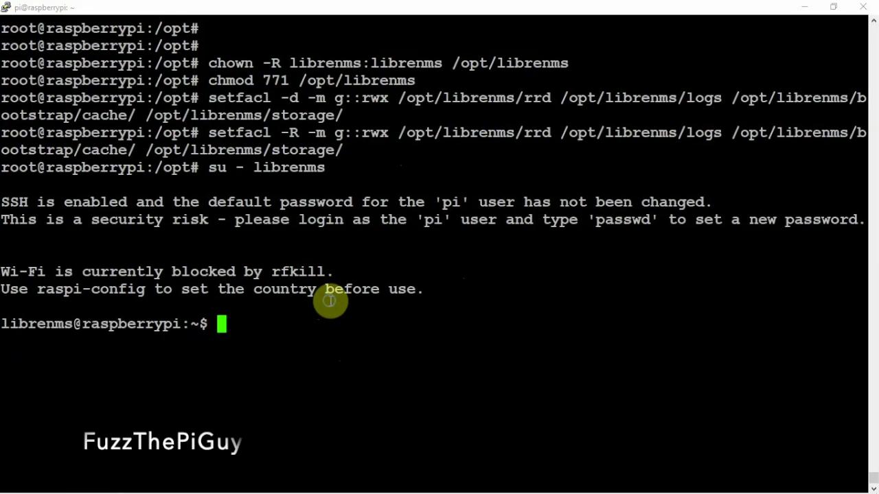
{"action": "right_click", "coordinate": [331, 301]}
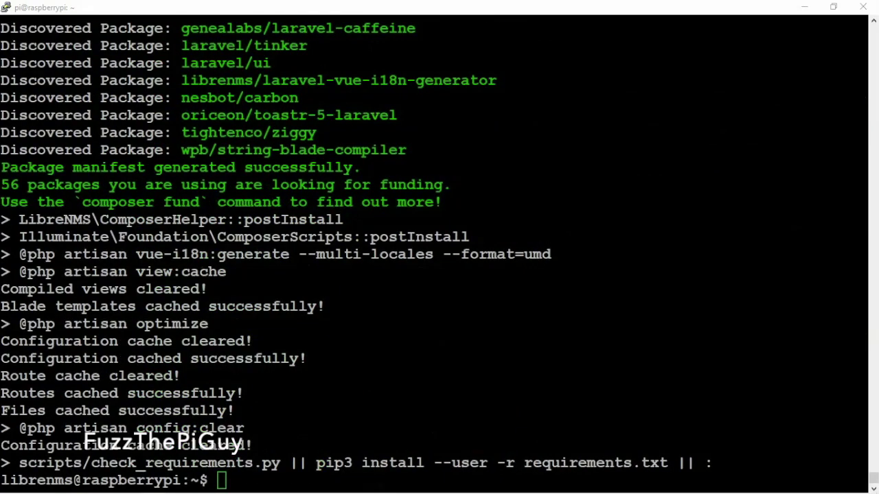
Exit back to the root shell and open /etc/php/7.3/fpm/php.ini in nano.
{"action": "left_click", "coordinate": [363, 380]}
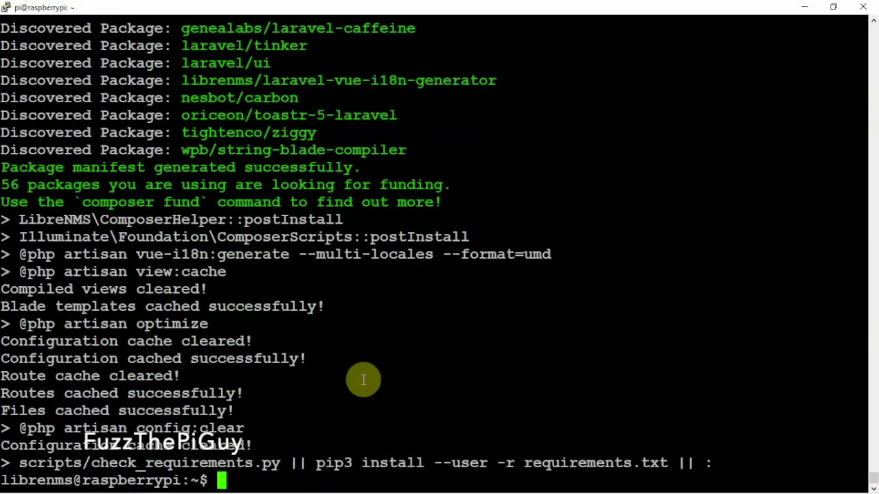
{"action": "key", "text": "ctrl+l"}
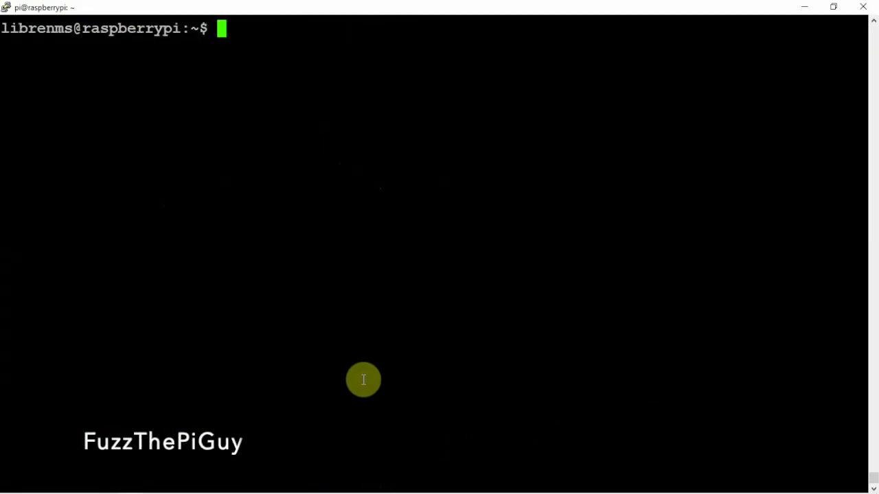
{"action": "key", "text": "Return"}
{"action": "key", "text": "Return"}
{"action": "key", "text": "Return"}
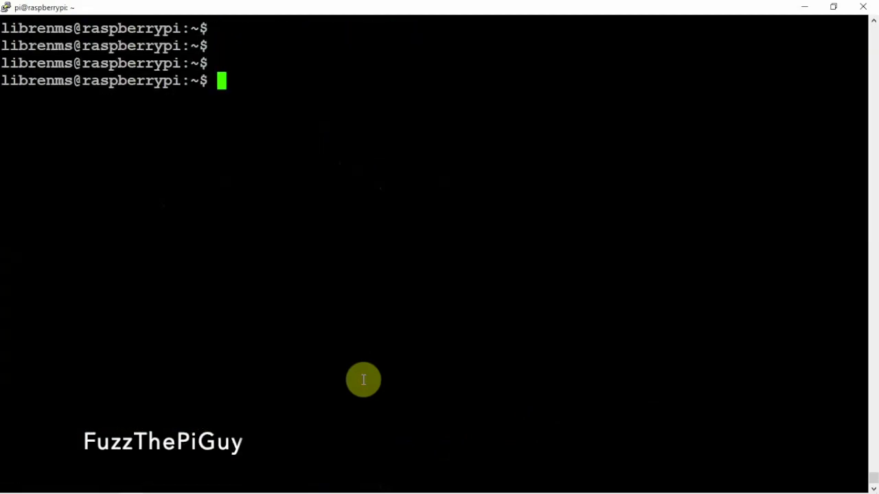
{"action": "type", "text": "exit"}
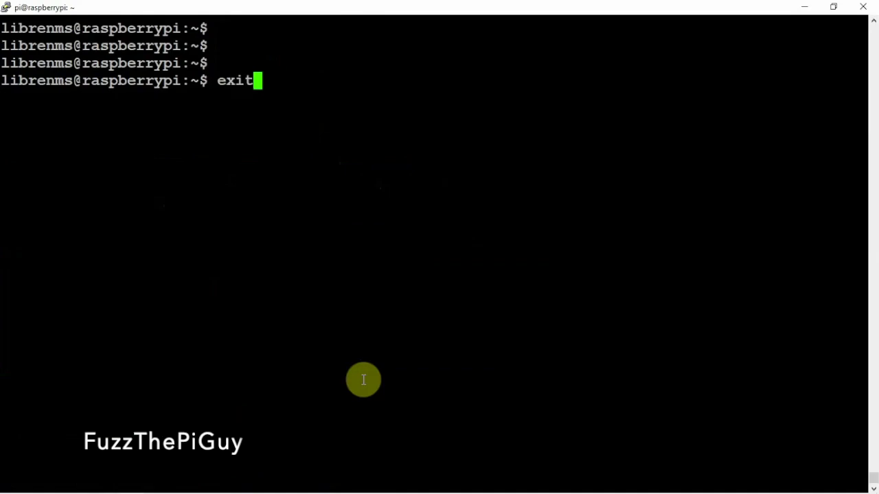
{"action": "key", "text": "Return"}
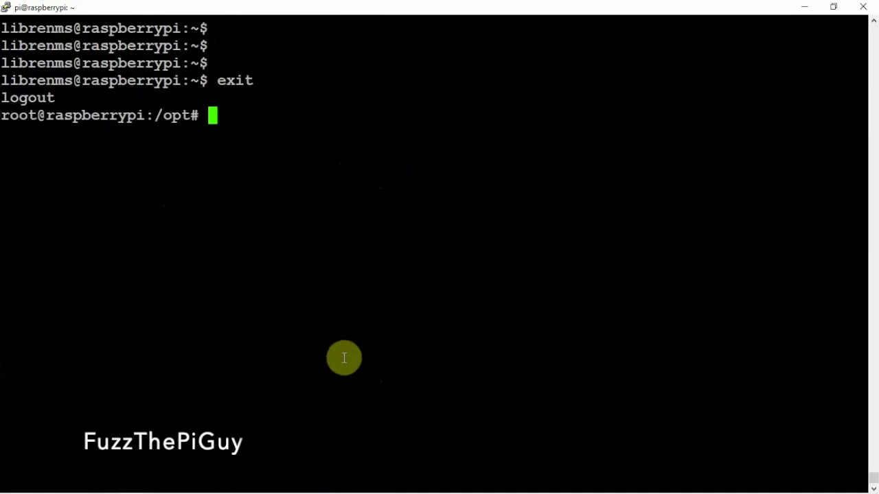
{"action": "key", "text": "ctrl+l"}
{"action": "key", "text": "Return"}
{"action": "key", "text": "Return"}
{"action": "key", "text": "Return"}
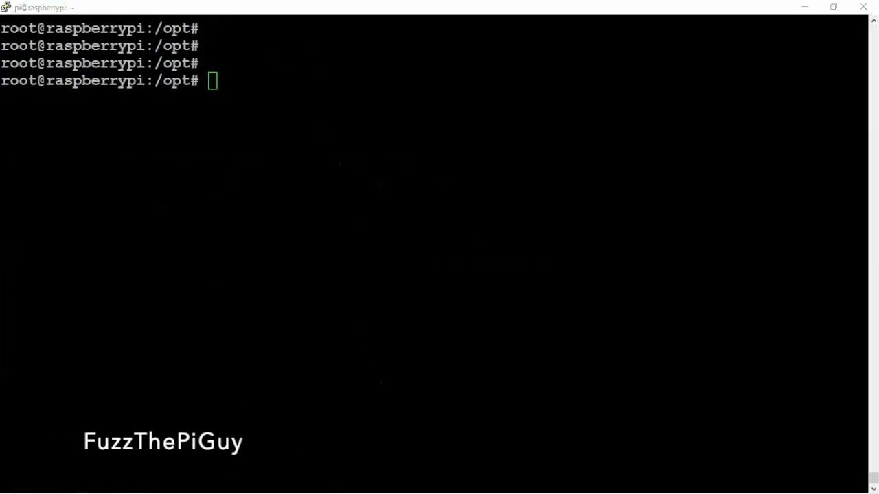
{"action": "right_click", "coordinate": [614, 163]}
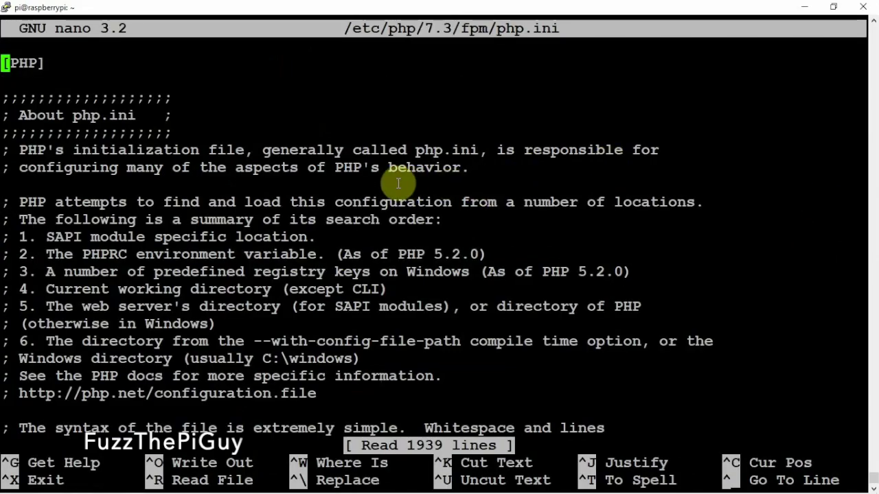
Reopen the FPM php.ini and search 'zone' to reach the ;date.timezone = line.
{"action": "key", "text": "ctrl+x"}
{"action": "key", "text": "Up"}
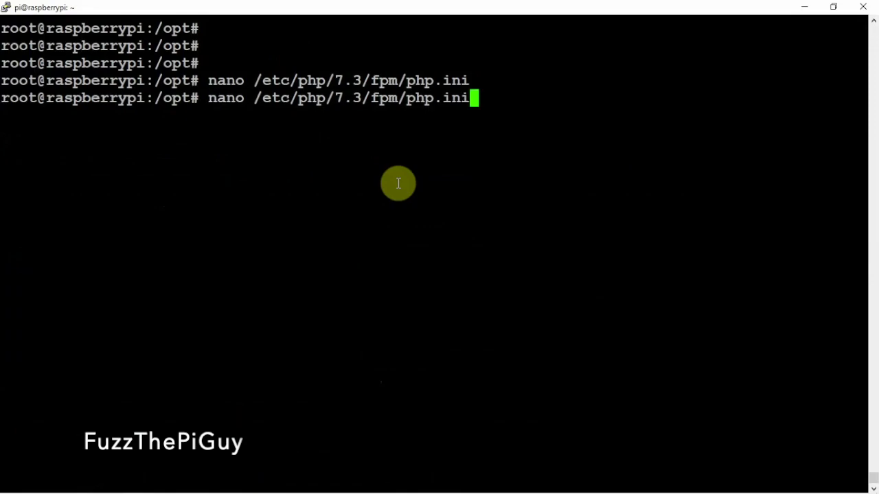
{"action": "key", "text": "Return"}
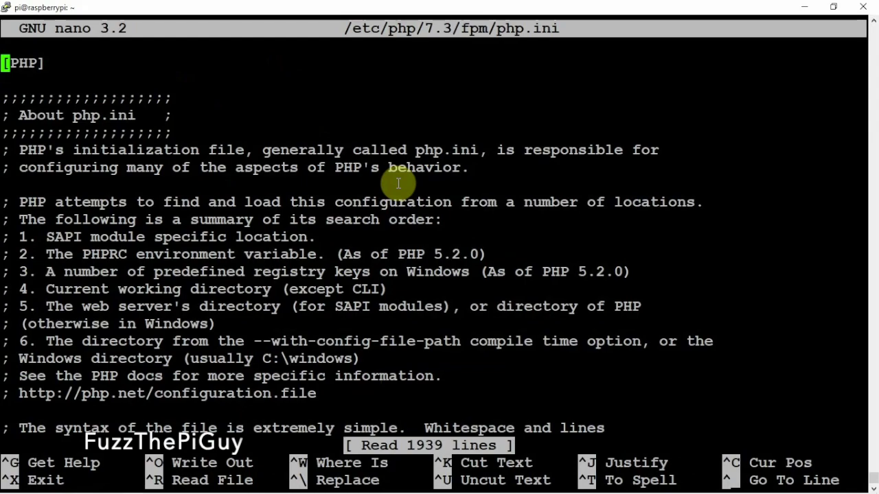
{"action": "key", "text": "ctrl+w"}
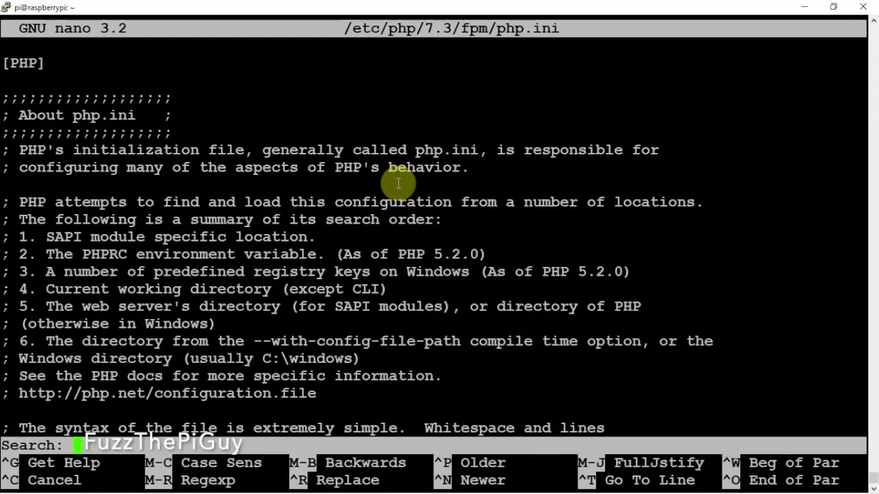
{"action": "type", "text": "zone"}
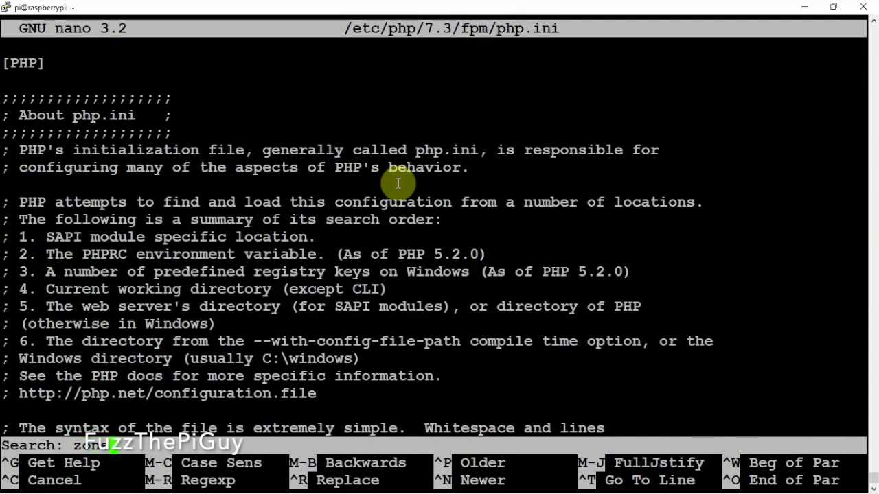
{"action": "key", "text": "Return"}
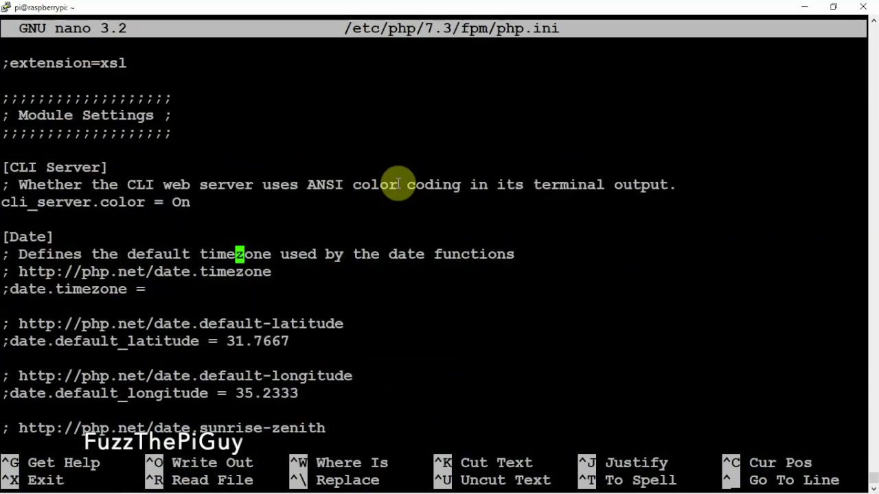
{"action": "key", "text": "Down"}
{"action": "key", "text": "Down"}
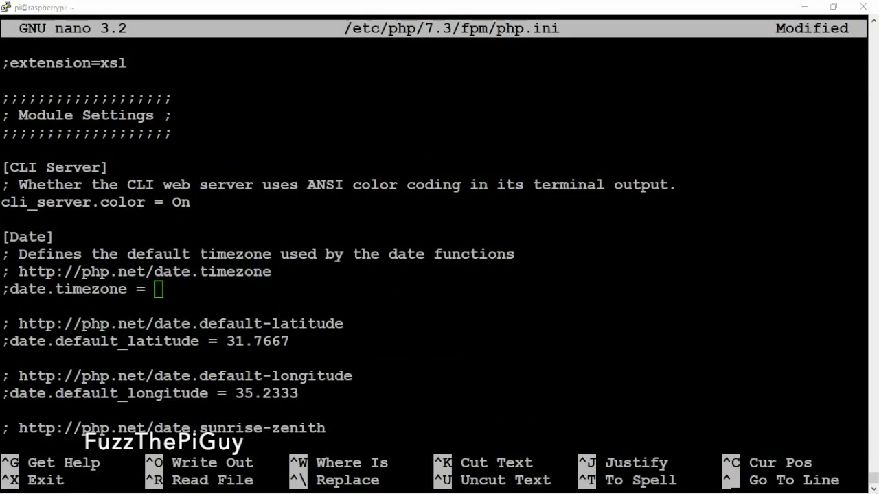
{"action": "mouse_move", "coordinate": [96, 486]}
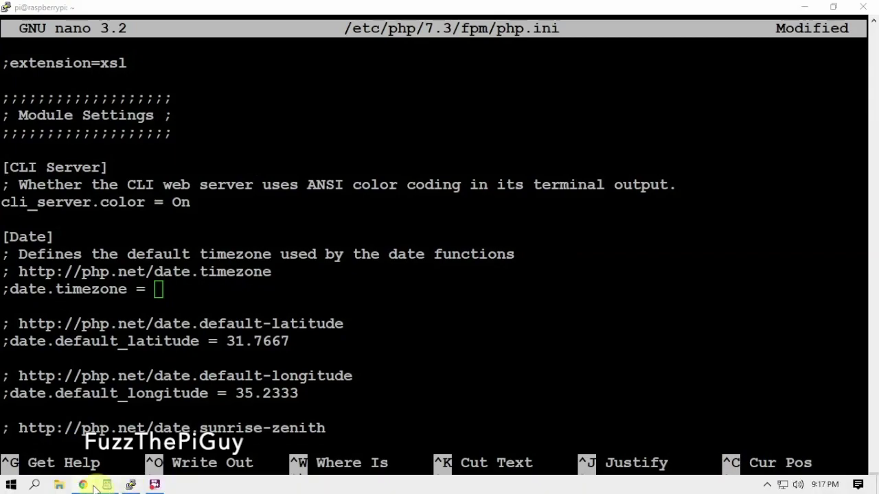
{"action": "right_click", "coordinate": [83, 486]}
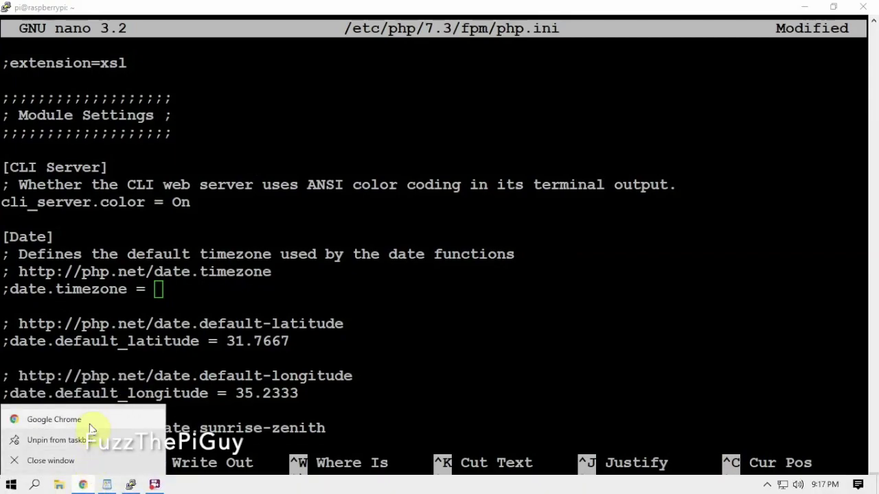
Browse php.net's Date/Time pages and return to the America timezones list.
{"action": "key", "text": "Escape"}
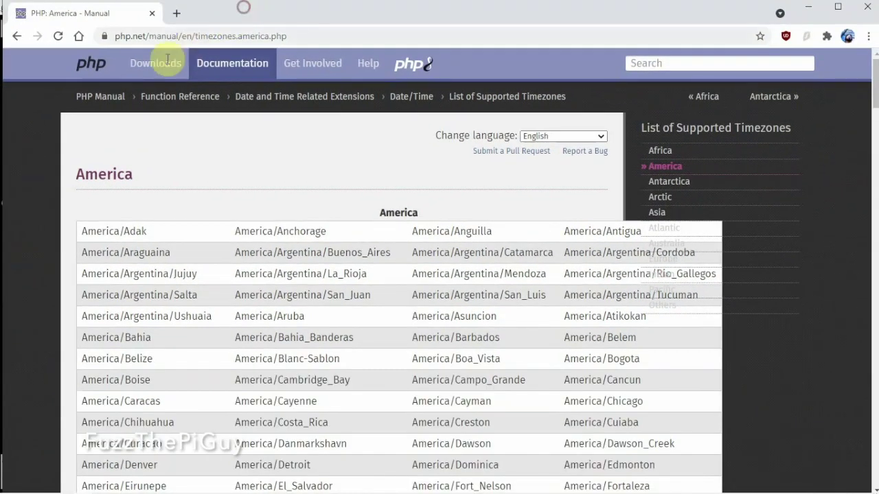
{"action": "left_click", "coordinate": [127, 69]}
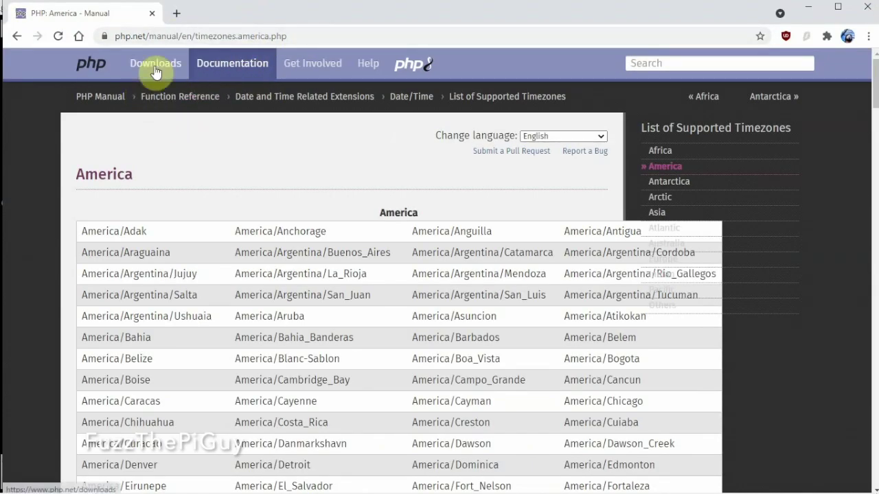
{"action": "left_click", "coordinate": [417, 101]}
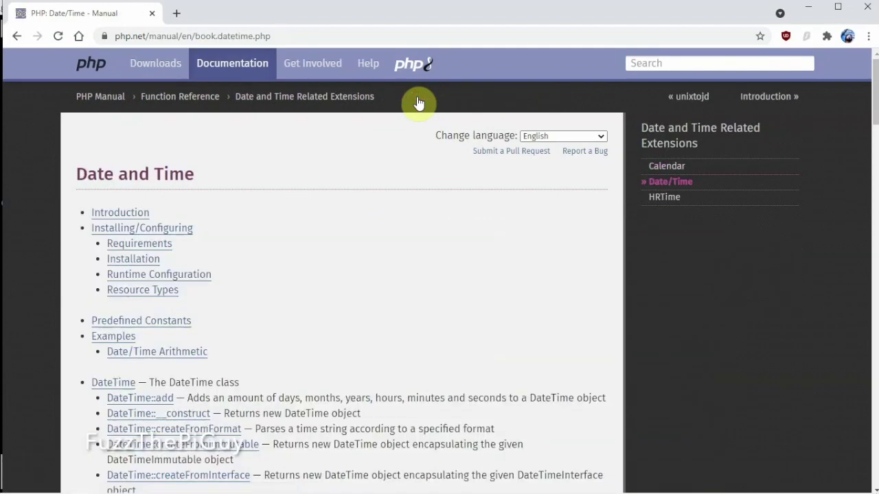
{"action": "key", "text": "alt+Left"}
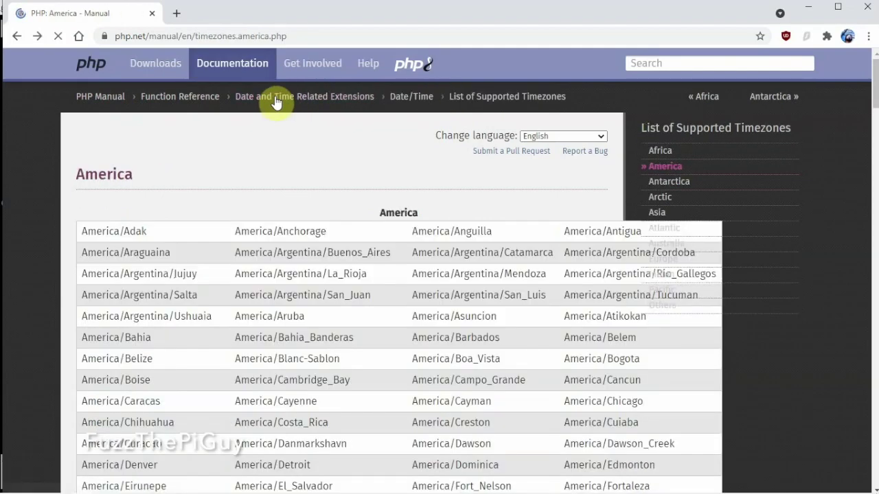
Copy America/New_York from the timezone list and minimize Chrome.
{"action": "scroll", "coordinate": [387, 256], "scroll_direction": "down", "scroll_amount": 2}
{"action": "scroll", "coordinate": [387, 256], "scroll_direction": "up", "scroll_amount": 2}
{"action": "scroll", "coordinate": [285, 301], "scroll_direction": "down", "scroll_amount": 3}
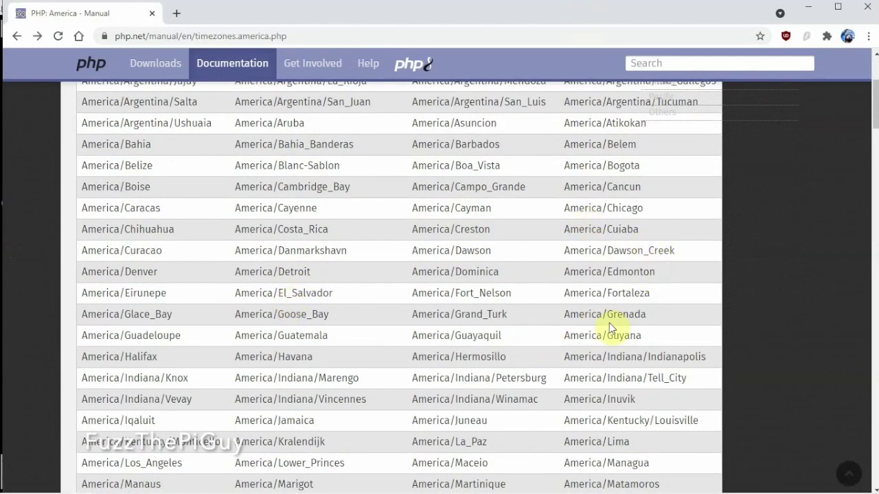
{"action": "scroll", "coordinate": [614, 222], "scroll_direction": "down", "scroll_amount": 2}
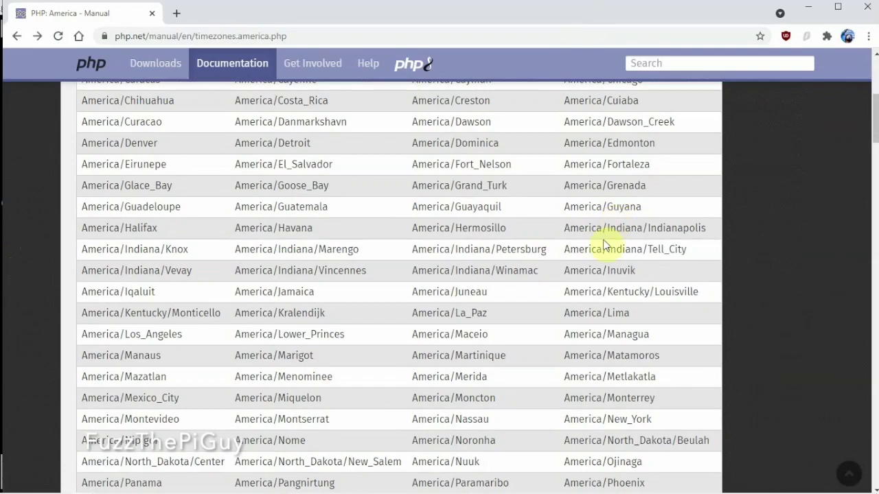
{"action": "scroll", "coordinate": [598, 303], "scroll_direction": "down", "scroll_amount": 1}
{"action": "scroll", "coordinate": [609, 309], "scroll_direction": "down", "scroll_amount": 1}
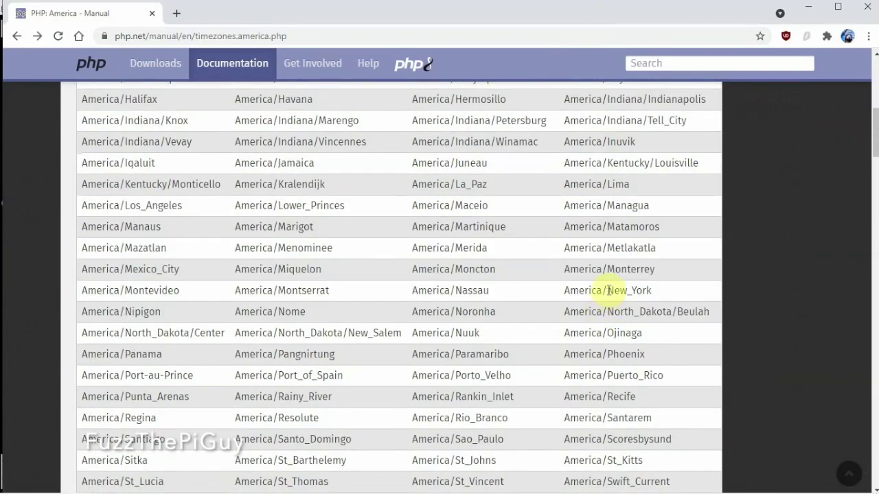
{"action": "triple_click", "coordinate": [608, 291]}
{"action": "right_click", "coordinate": [608, 291]}
{"action": "left_click", "coordinate": [614, 300]}
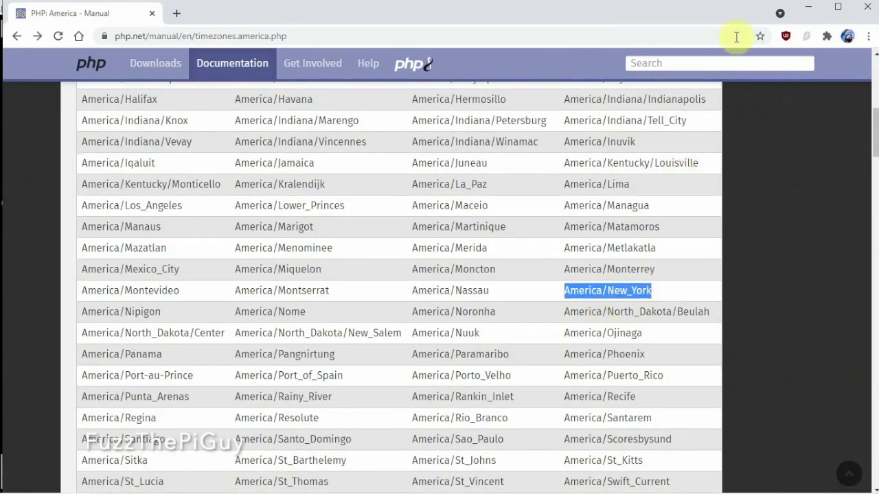
{"action": "left_click", "coordinate": [805, 7]}
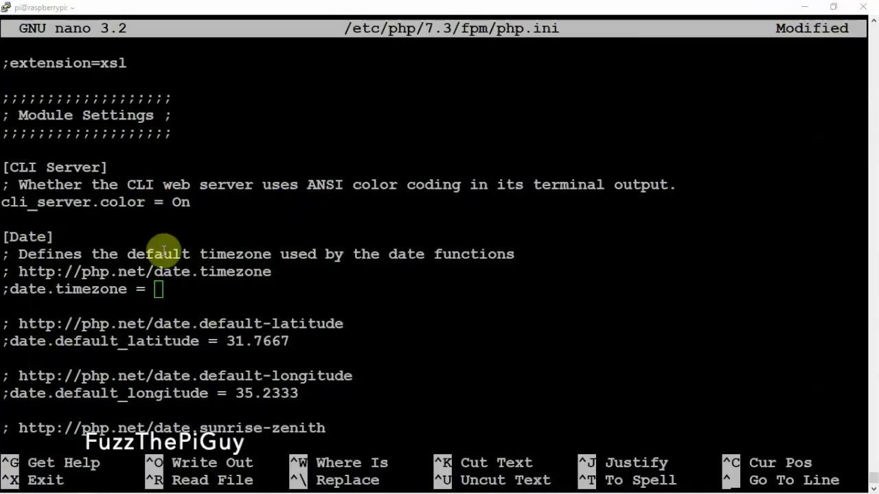
Set date.timezone = America/New_York uncommented in the FPM php.ini and save it.
{"action": "right_click", "coordinate": [181, 277]}
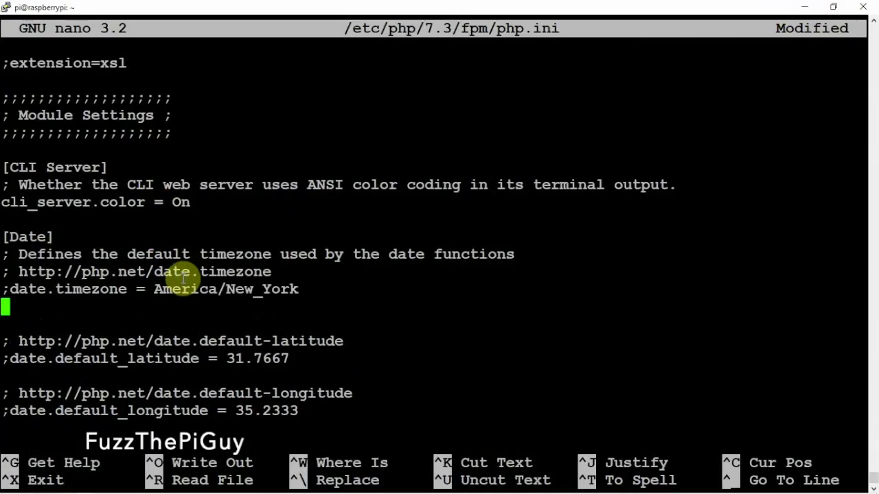
{"action": "key", "text": "BackSpace"}
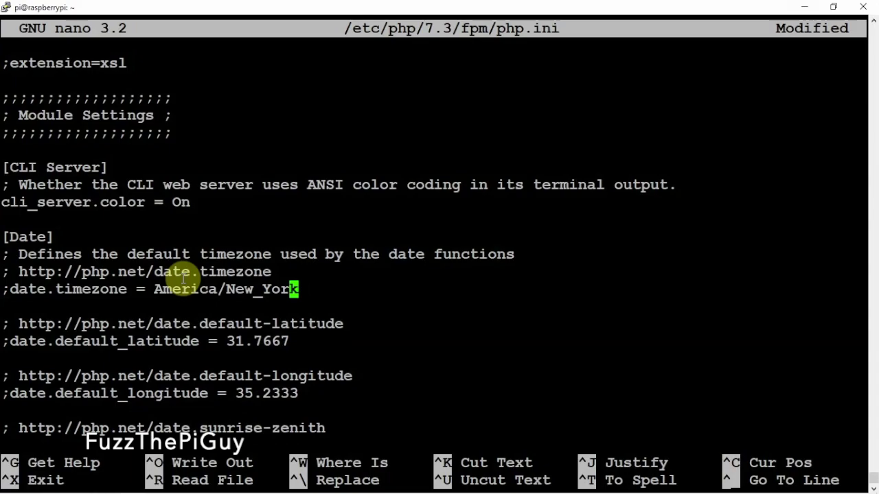
{"action": "key", "text": "Left"}
{"action": "key", "text": "Left"}
{"action": "key", "text": "Left"}
{"action": "key", "text": "Left"}
{"action": "key", "text": "Left"}
{"action": "key", "text": "Left"}
{"action": "key", "text": "Left"}
{"action": "key", "text": "Left"}
{"action": "key", "text": "Left"}
{"action": "key", "text": "Left"}
{"action": "key", "text": "Left"}
{"action": "key", "text": "Left"}
{"action": "key", "text": "Left"}
{"action": "key", "text": "Left"}
{"action": "key", "text": "Left"}
{"action": "key", "text": "Left"}
{"action": "key", "text": "Left"}
{"action": "key", "text": "Left"}
{"action": "key", "text": "Left"}
{"action": "key", "text": "Left"}
{"action": "key", "text": "Left"}
{"action": "key", "text": "Left"}
{"action": "key", "text": "Left"}
{"action": "key", "text": "BackSpace"}
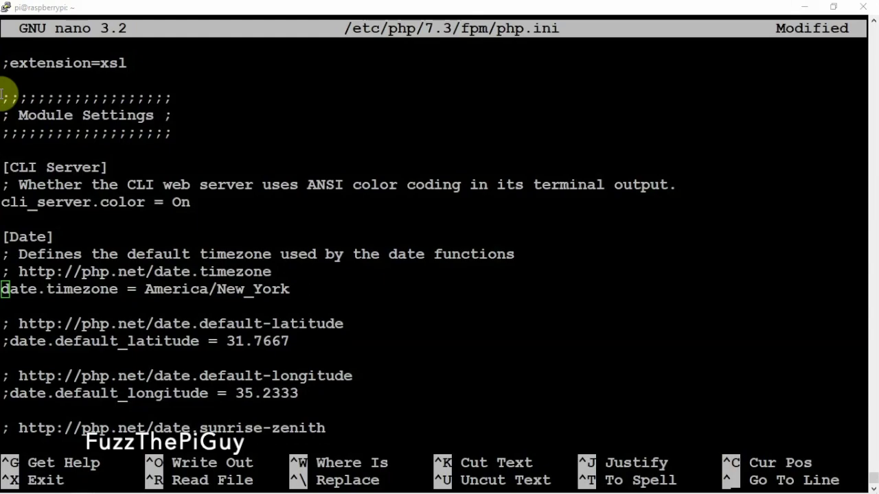
{"action": "left_click", "coordinate": [363, 200]}
{"action": "key", "text": "ctrl+x"}
{"action": "key", "text": "y"}
{"action": "key", "text": "Return"}
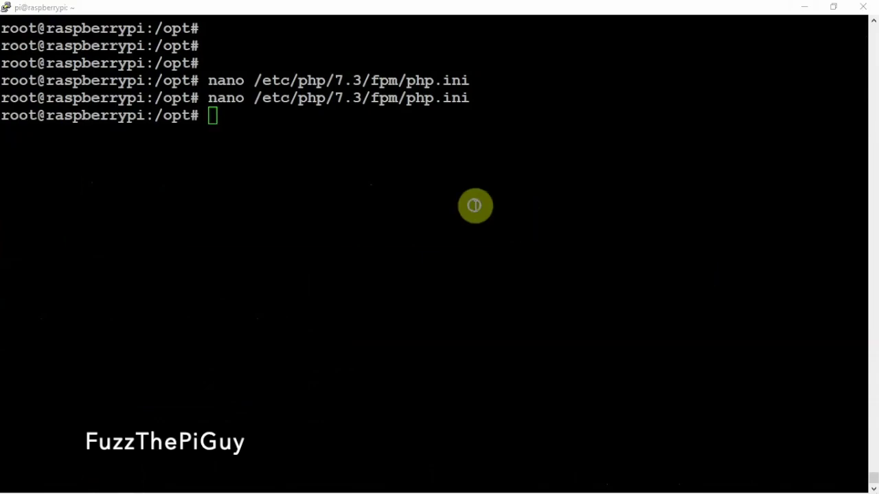
Open /etc/php/7.3/cli/php.ini, find the date.timezone line, and erase a wrong paste.
{"action": "left_click", "coordinate": [476, 204]}
{"action": "type", "text": "nano /etc/php/7.3/cli/php.ini"}
{"action": "key", "text": "Return"}
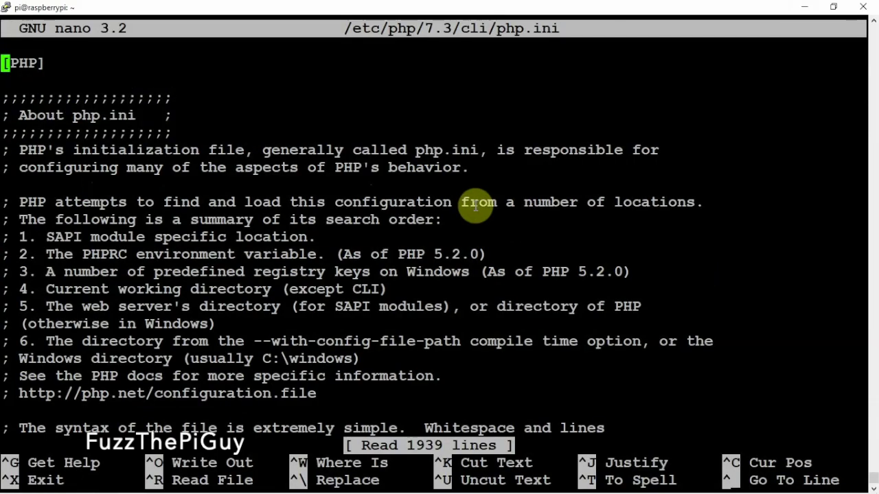
{"action": "key", "text": "ctrl+w"}
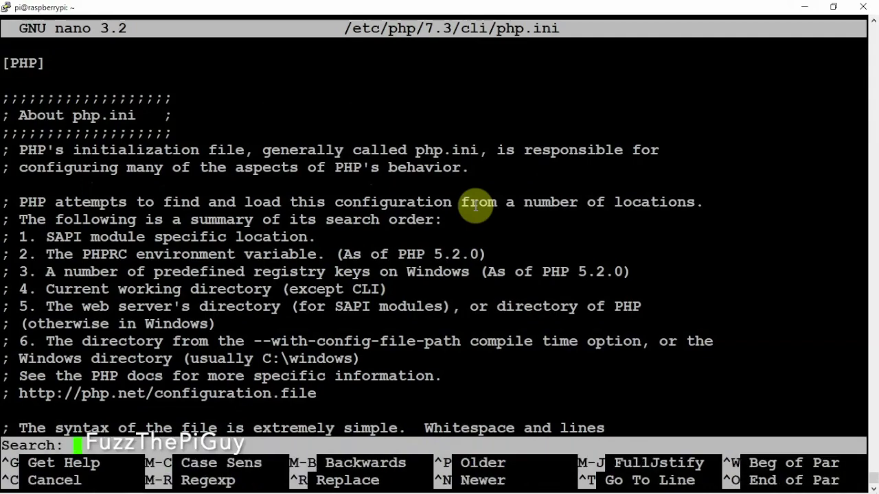
{"action": "type", "text": "zone"}
{"action": "key", "text": "Return"}
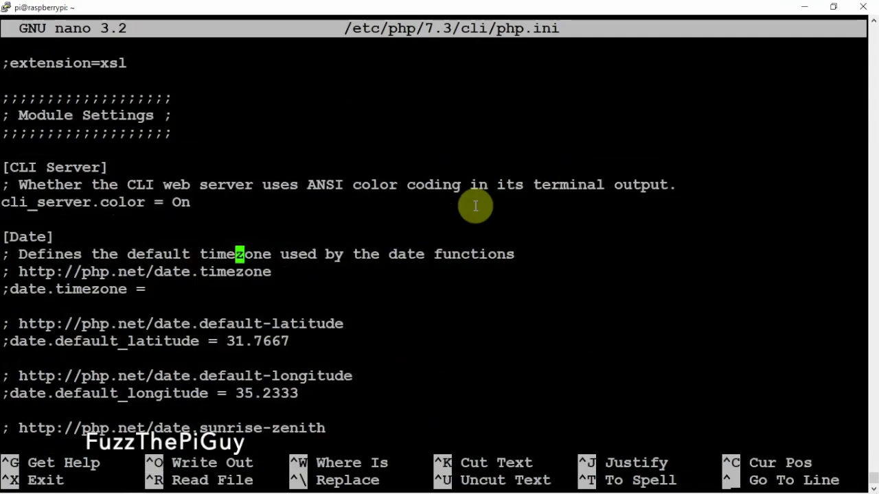
{"action": "key", "text": "Down"}
{"action": "key", "text": "Down"}
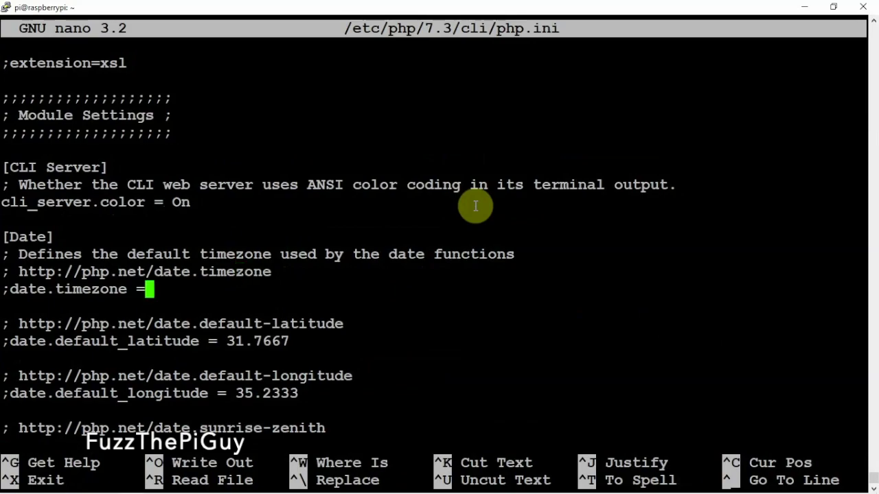
{"action": "right_click", "coordinate": [475, 202]}
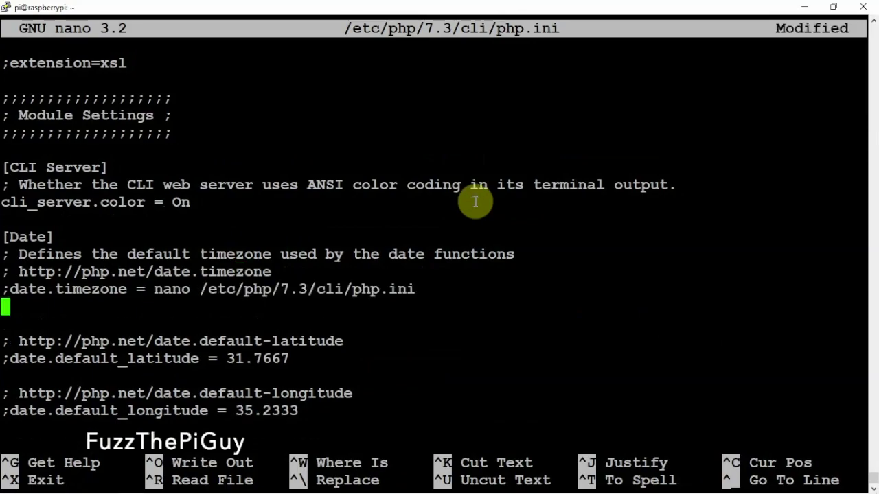
{"action": "key", "text": "BackSpace"}
{"action": "key", "text": "BackSpace"}
{"action": "key", "text": "BackSpace"}
{"action": "key", "text": "BackSpace"}
{"action": "key", "text": "BackSpace"}
{"action": "key", "text": "BackSpace"}
{"action": "key", "text": "BackSpace"}
{"action": "key", "text": "BackSpace"}
{"action": "key", "text": "BackSpace"}
{"action": "key", "text": "BackSpace"}
{"action": "key", "text": "BackSpace"}
{"action": "key", "text": "BackSpace"}
{"action": "key", "text": "BackSpace"}
{"action": "key", "text": "BackSpace"}
{"action": "key", "text": "BackSpace"}
{"action": "key", "text": "BackSpace"}
{"action": "key", "text": "BackSpace"}
{"action": "key", "text": "BackSpace"}
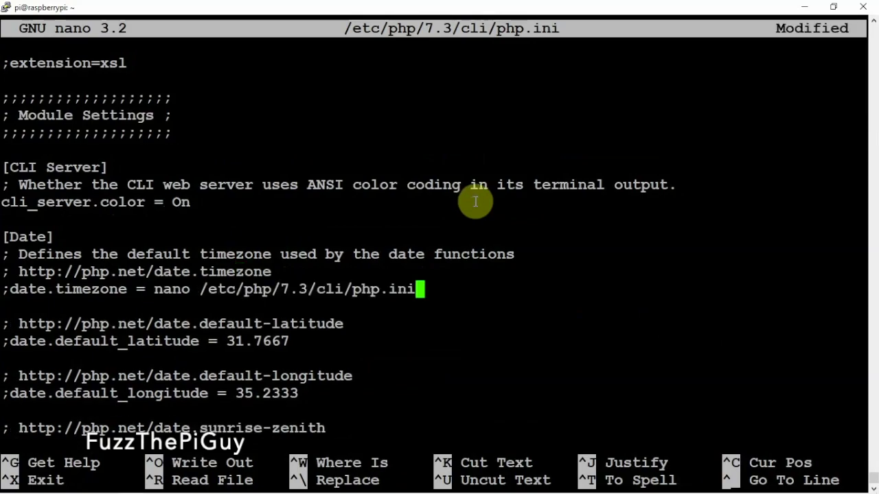
{"action": "key", "text": "BackSpace"}
{"action": "key", "text": "BackSpace"}
{"action": "key", "text": "BackSpace"}
{"action": "key", "text": "BackSpace"}
{"action": "key", "text": "BackSpace"}
{"action": "key", "text": "BackSpace"}
{"action": "key", "text": "BackSpace"}
{"action": "key", "text": "BackSpace"}
{"action": "key", "text": "BackSpace"}
{"action": "key", "text": "BackSpace"}
{"action": "key", "text": "BackSpace"}
{"action": "key", "text": "BackSpace"}
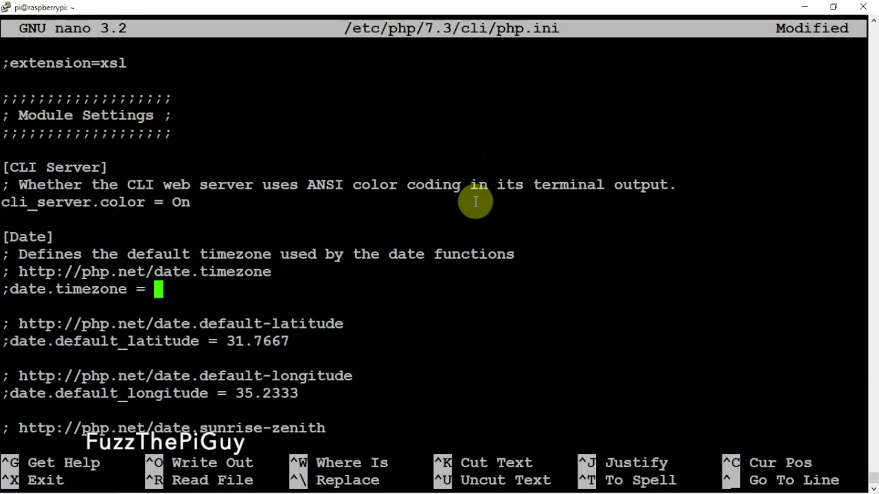
Paste America/New_York as date.timezone, remove the leading ';', and save the file.
{"action": "key", "text": "alt+Tab"}
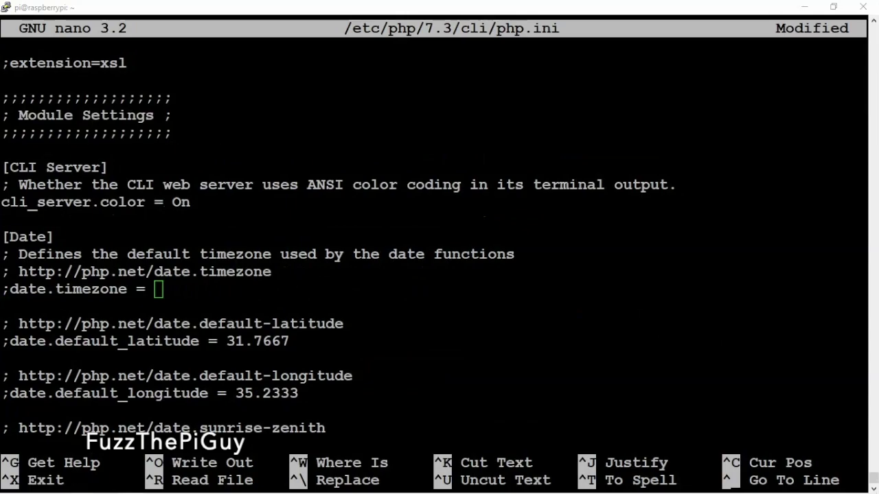
{"action": "right_click", "coordinate": [390, 337]}
{"action": "key", "text": "BackSpace"}
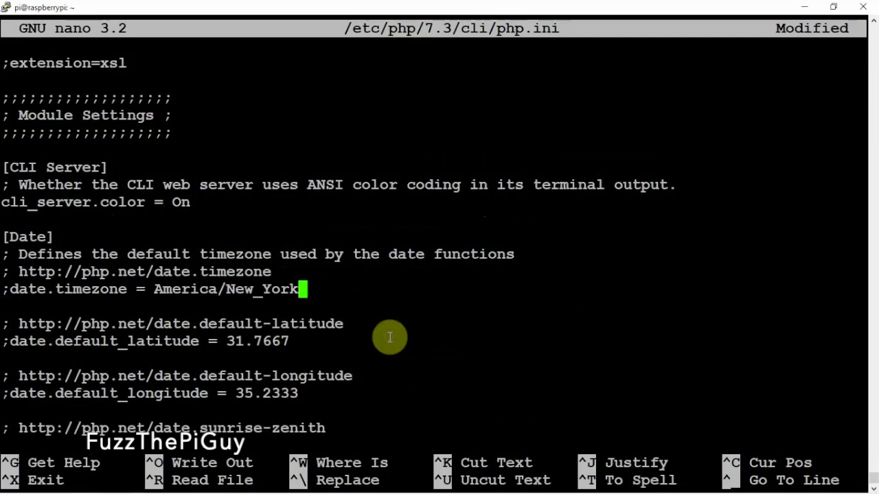
{"action": "key", "text": "Left"}
{"action": "key", "text": "Left"}
{"action": "key", "text": "Left"}
{"action": "key", "text": "Left"}
{"action": "key", "text": "Left"}
{"action": "key", "text": "Left"}
{"action": "key", "text": "Left"}
{"action": "key", "text": "Left"}
{"action": "key", "text": "Left"}
{"action": "key", "text": "Left"}
{"action": "key", "text": "Left"}
{"action": "key", "text": "Left"}
{"action": "key", "text": "Left"}
{"action": "key", "text": "Left"}
{"action": "key", "text": "Left"}
{"action": "key", "text": "Left"}
{"action": "key", "text": "Left"}
{"action": "key", "text": "Left"}
{"action": "key", "text": "Left"}
{"action": "key", "text": "Left"}
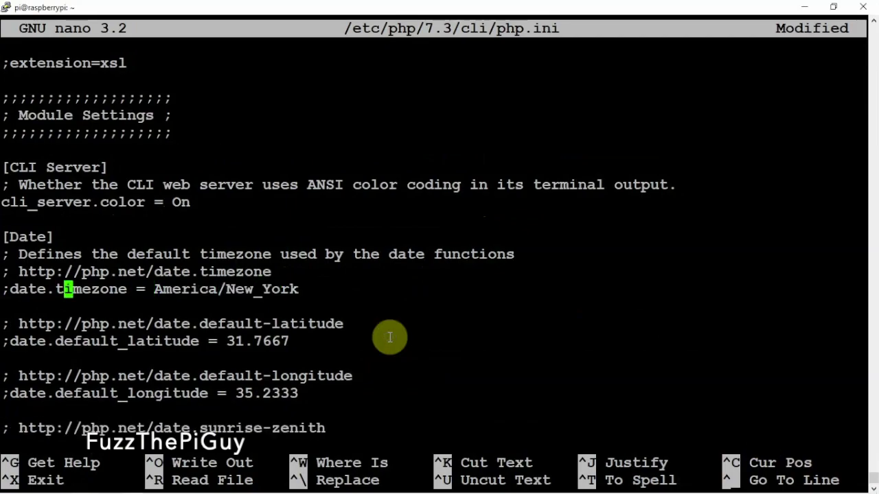
{"action": "key", "text": "Left"}
{"action": "key", "text": "Left"}
{"action": "key", "text": "Left"}
{"action": "key", "text": "BackSpace"}
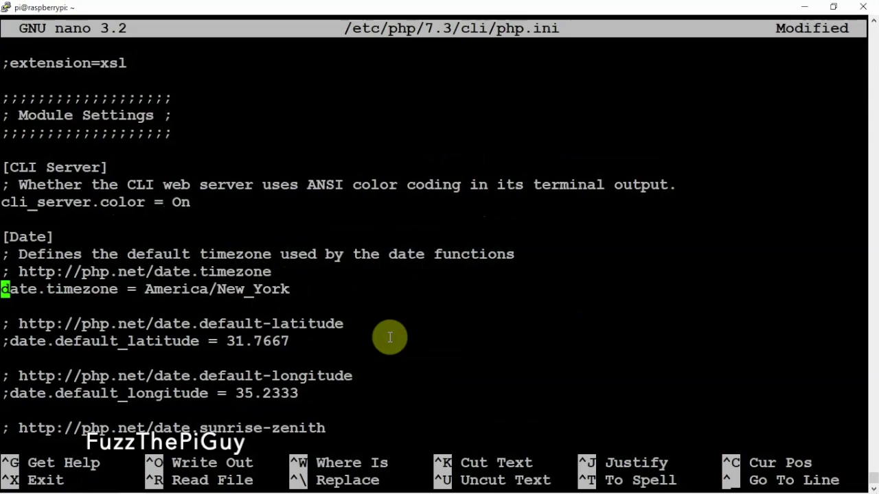
{"action": "key", "text": "ctrl+x"}
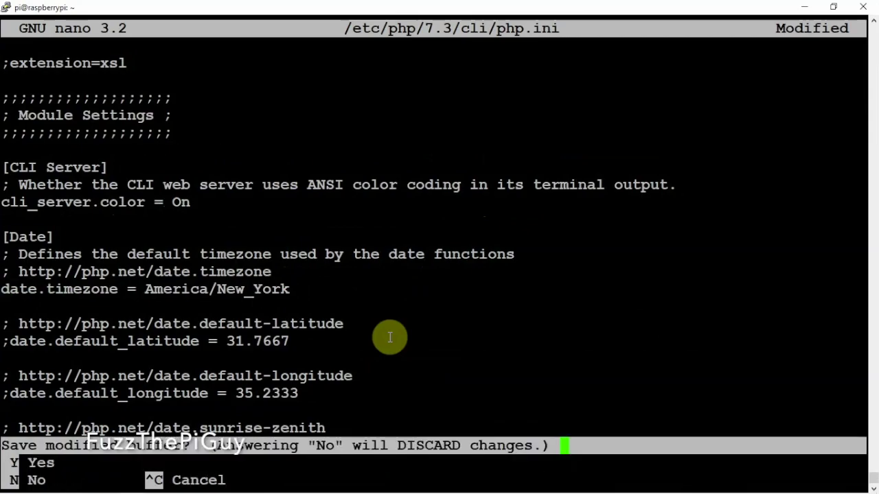
{"action": "key", "text": "y"}
{"action": "key", "text": "Return"}
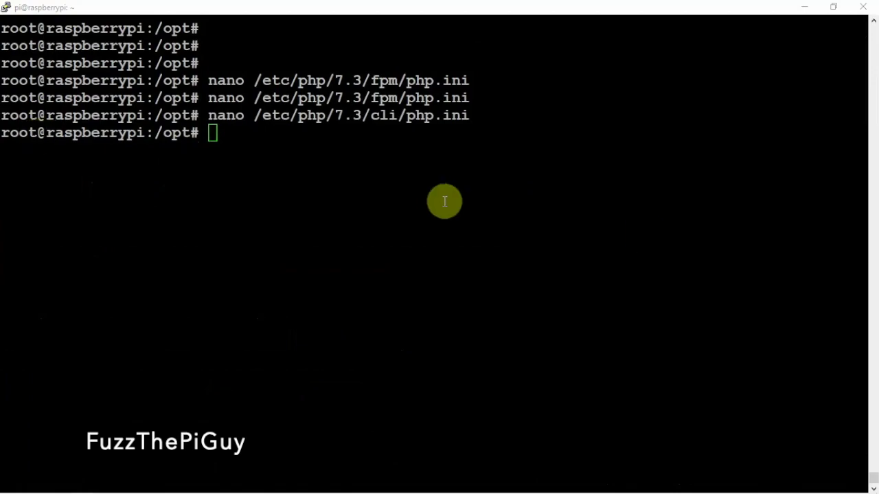
Paste innodb_file_per_table=1 and lower_case_table_names=0 below [mysqld] in 50-server.cnf, then save and exit nano.
{"action": "left_click", "coordinate": [418, 200]}
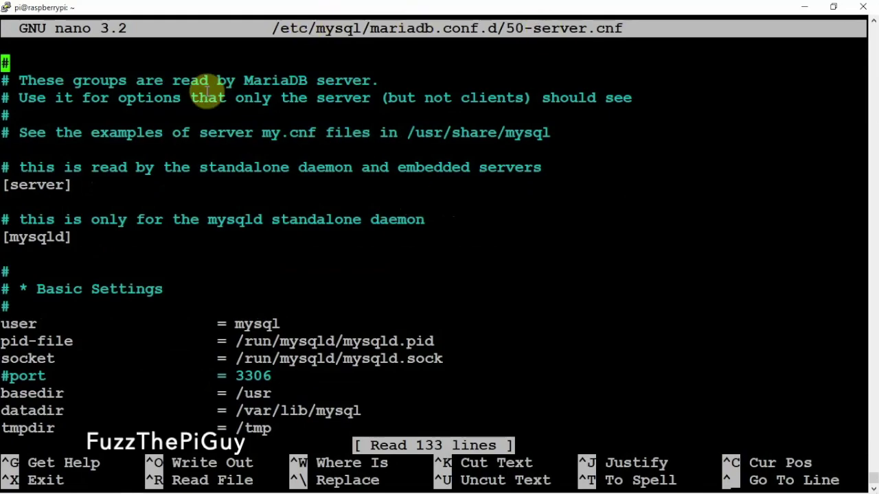
{"action": "key", "text": "Down"}
{"action": "key", "text": "Down"}
{"action": "key", "text": "Down"}
{"action": "key", "text": "Down"}
{"action": "key", "text": "Down"}
{"action": "key", "text": "Down"}
{"action": "key", "text": "Down"}
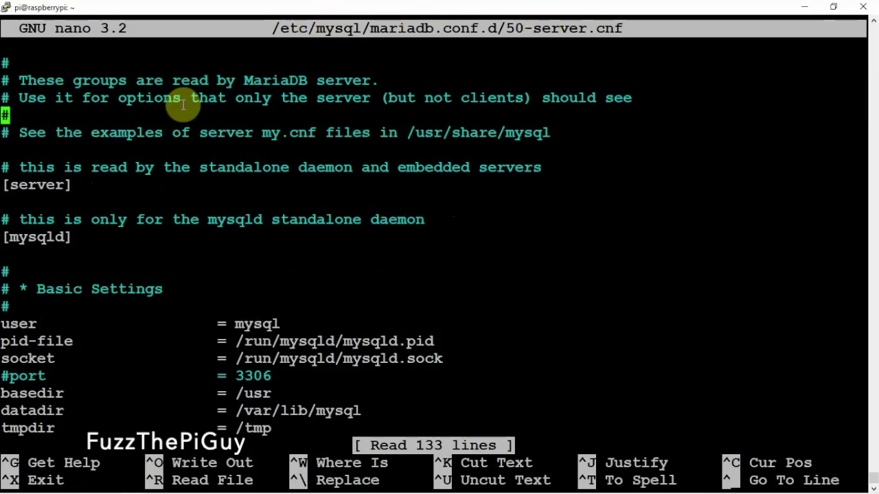
{"action": "key", "text": "Down"}
{"action": "key", "text": "Down"}
{"action": "key", "text": "Down"}
{"action": "key", "text": "Down"}
{"action": "key", "text": "Return"}
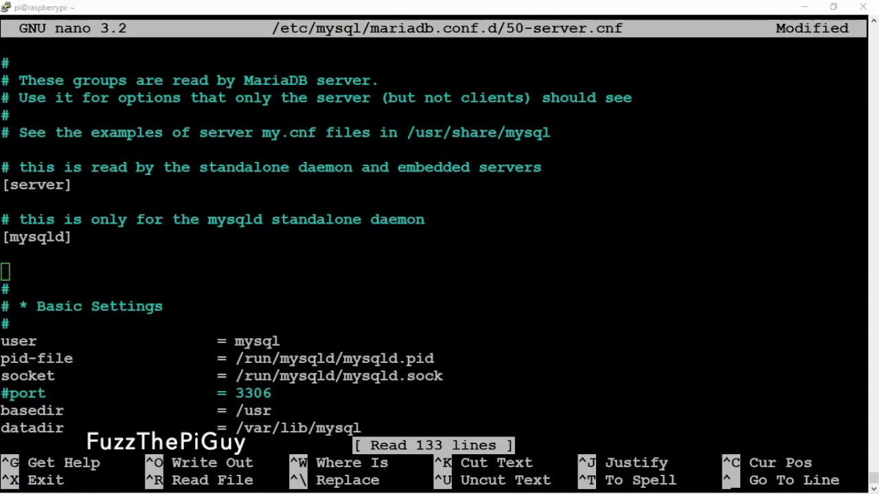
{"action": "right_click", "coordinate": [371, 235]}
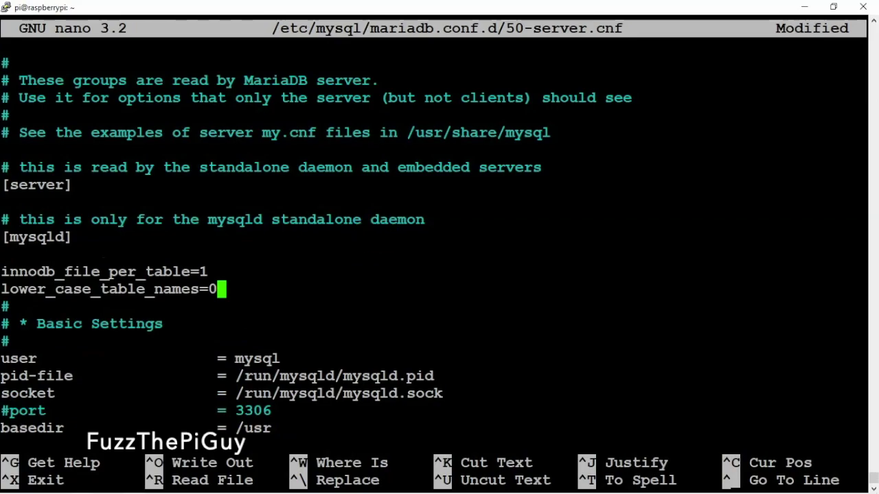
{"action": "key", "text": "ctrl+x"}
{"action": "key", "text": "y"}
{"action": "key", "text": "Return"}
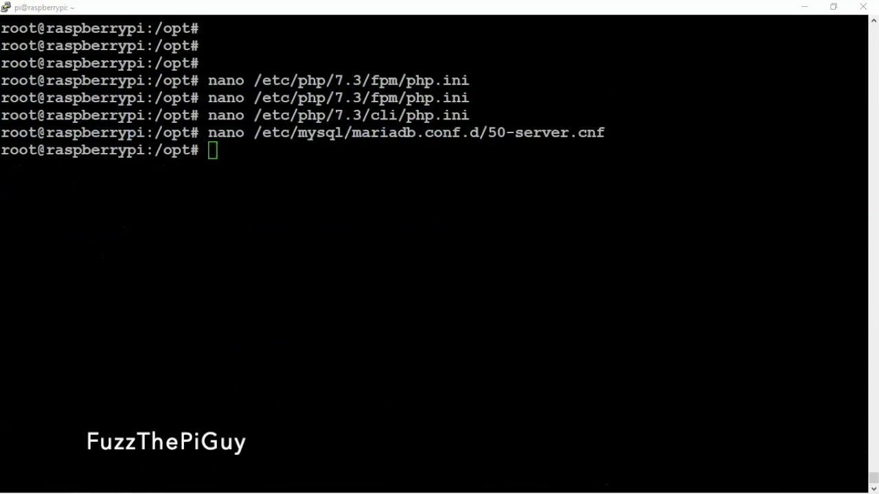
Enable and restart MariaDB, open the monitor as root, and create the utf8mb4 librenms database.
{"action": "right_click", "coordinate": [220, 215]}
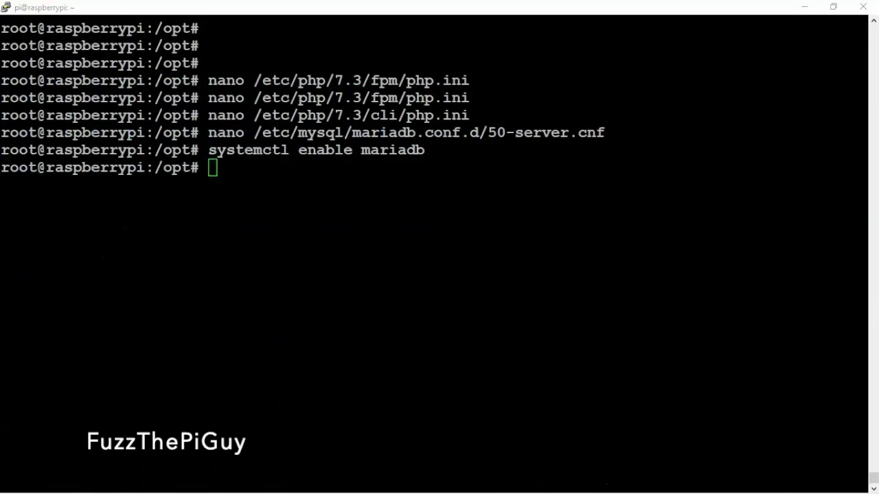
{"action": "right_click", "coordinate": [443, 279]}
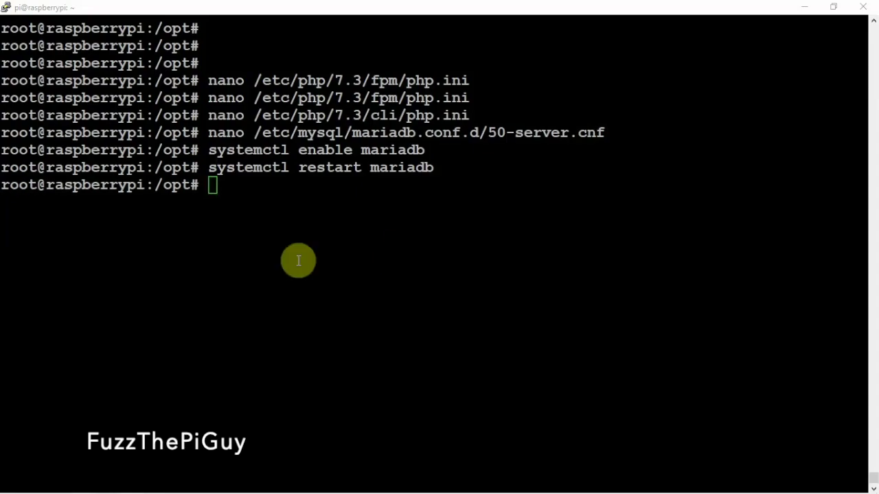
{"action": "right_click", "coordinate": [287, 227]}
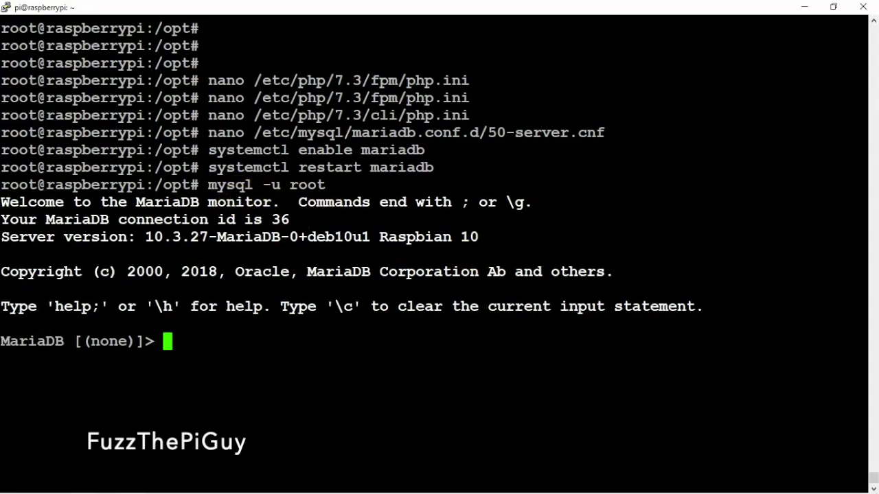
{"action": "key", "text": "alt+Tab"}
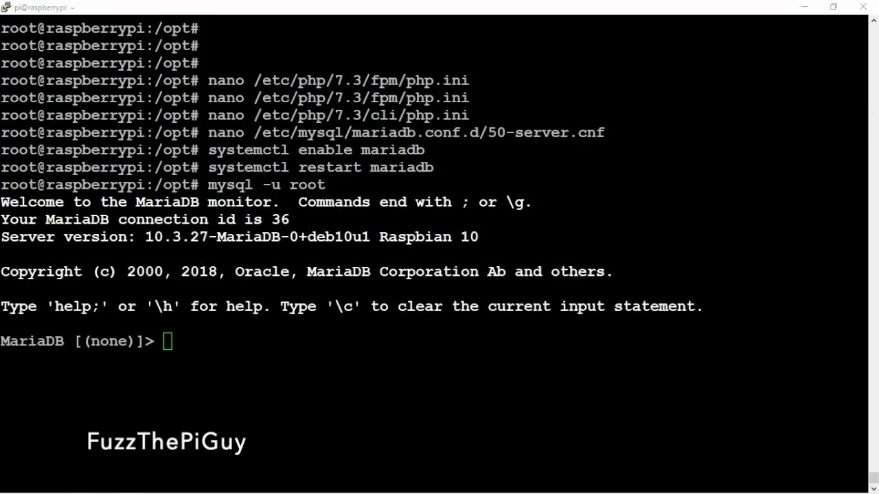
{"action": "left_click", "coordinate": [411, 356]}
{"action": "right_click", "coordinate": [406, 350]}
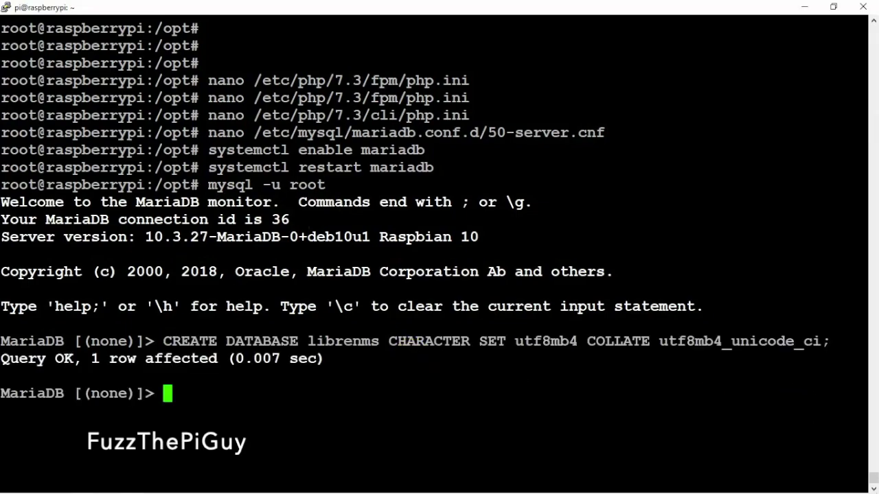
Create the librenms database user and grant it all privileges on the librenms database.
{"action": "key", "text": "alt+Tab"}
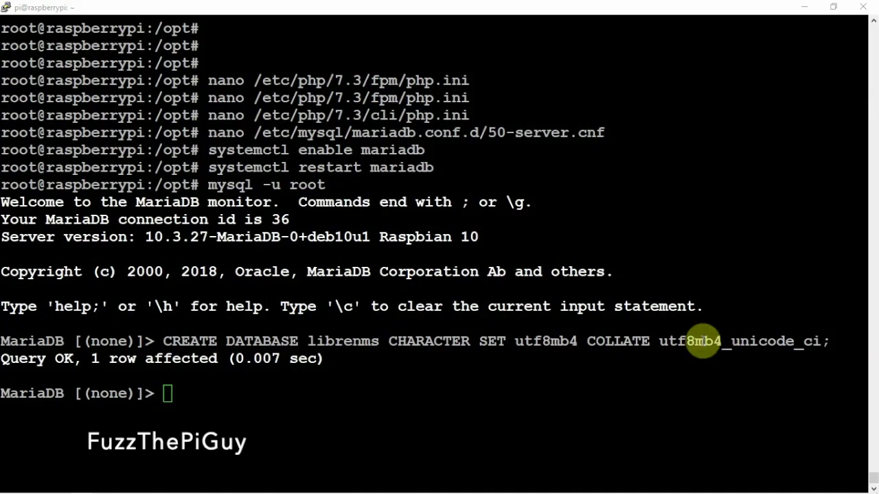
{"action": "right_click", "coordinate": [401, 372]}
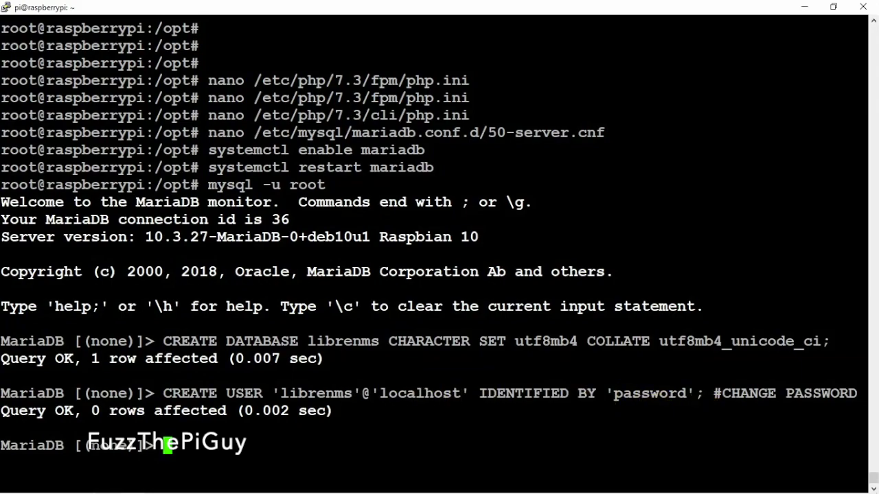
{"action": "key", "text": "alt+Tab"}
{"action": "left_click", "coordinate": [651, 364]}
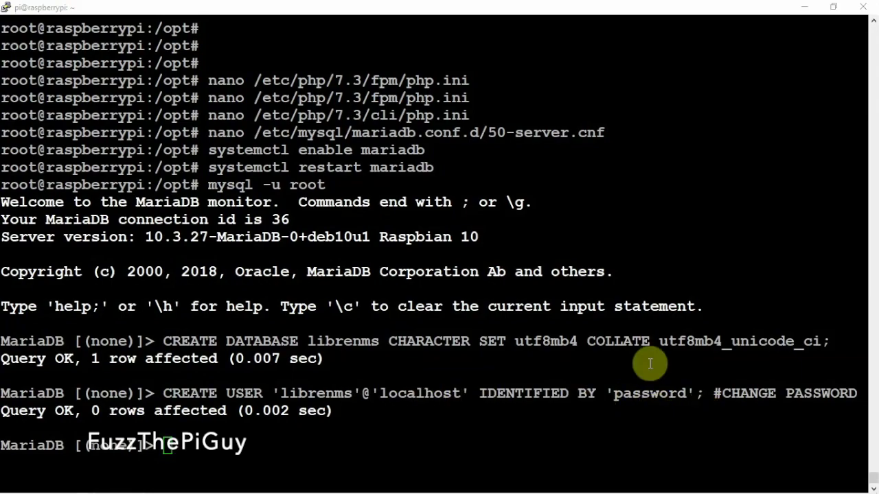
{"action": "right_click", "coordinate": [548, 363]}
Flush privileges, exit the MariaDB monitor, and clear the terminal.
{"action": "key", "text": "alt+Tab"}
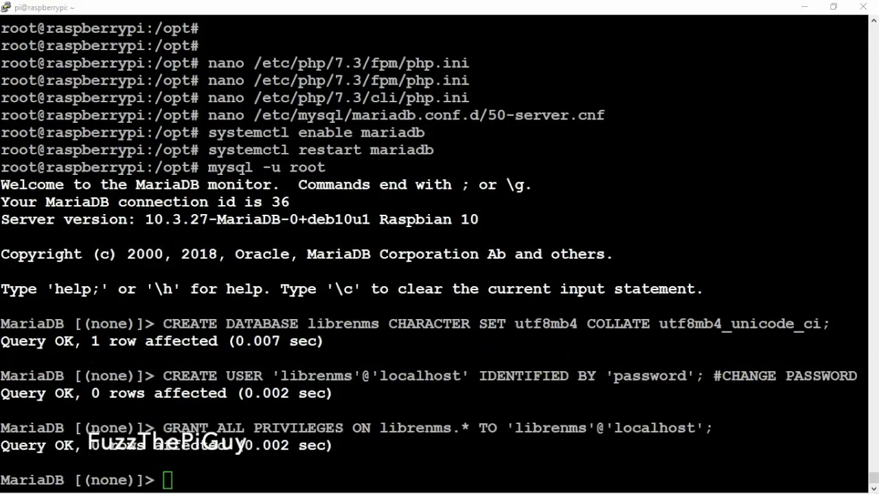
{"action": "left_click", "coordinate": [527, 322]}
{"action": "right_click", "coordinate": [530, 322]}
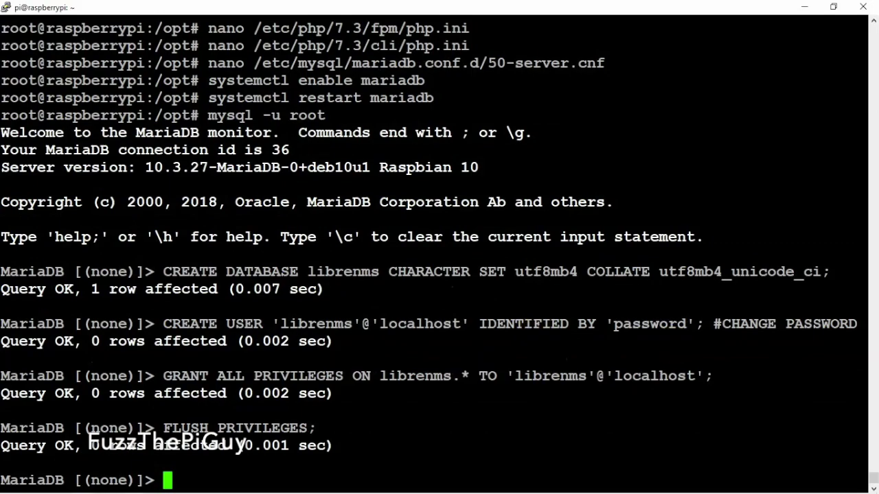
{"action": "key", "text": "alt+Tab"}
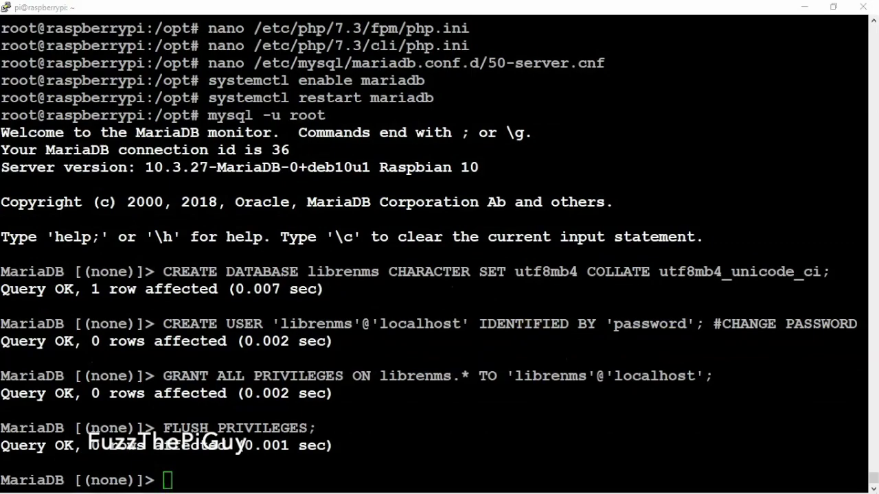
{"action": "left_click", "coordinate": [433, 144]}
{"action": "type", "text": "exit"}
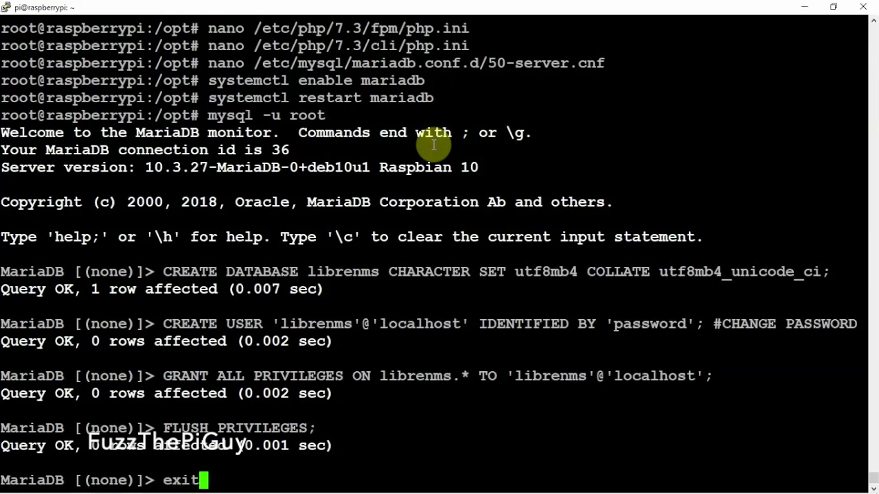
{"action": "key", "text": "Return"}
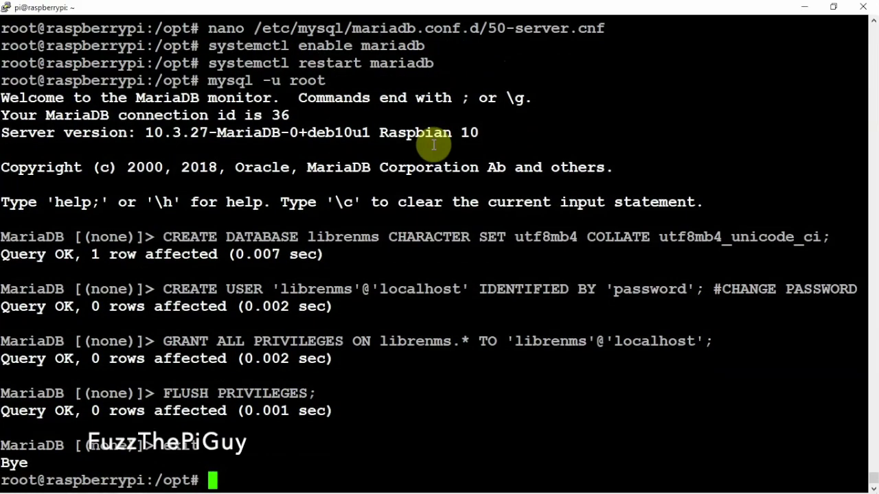
{"action": "key", "text": "ctrl+l"}
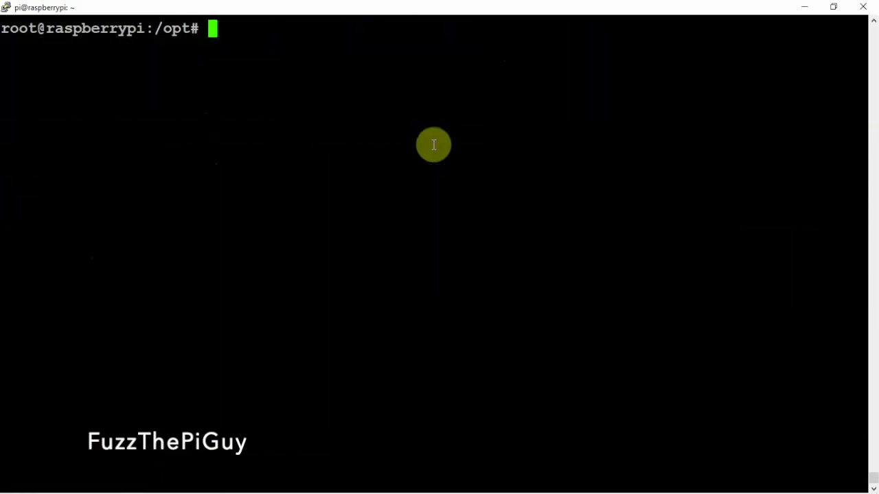
{"action": "key", "text": "Return"}
{"action": "key", "text": "Return"}
{"action": "key", "text": "Return"}
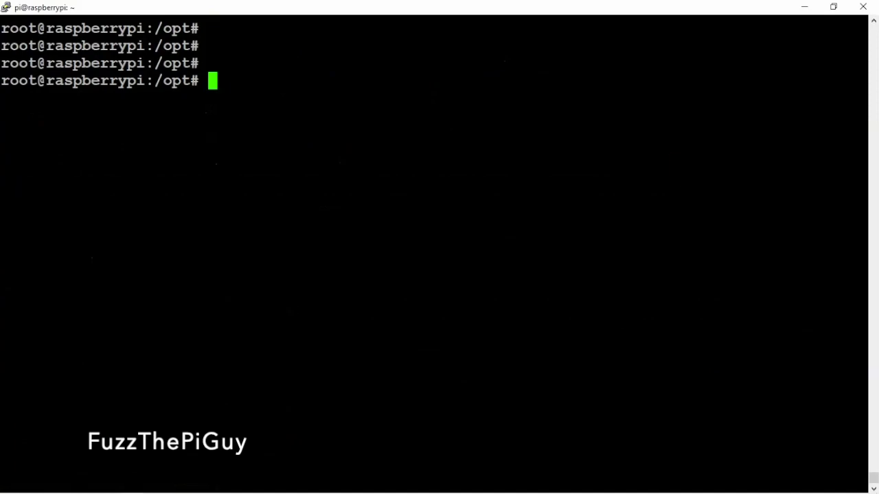
{"action": "key", "text": "alt+Tab"}
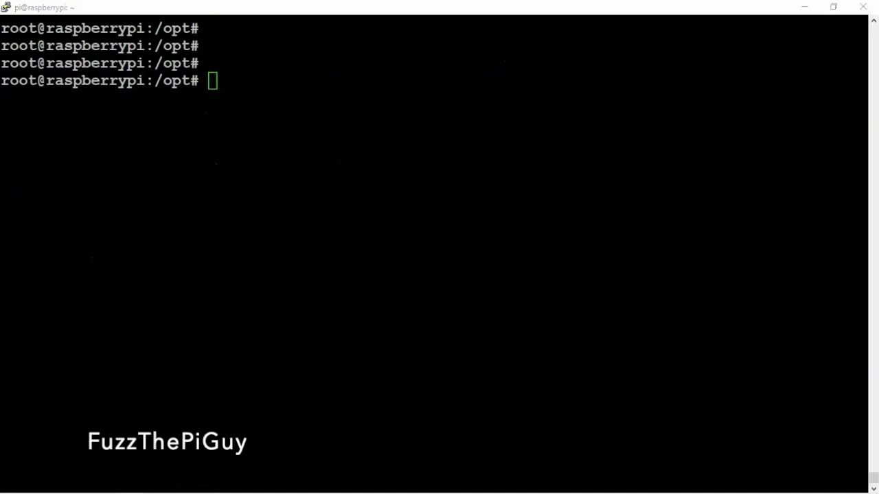
{"action": "left_click", "coordinate": [407, 168]}
{"action": "right_click", "coordinate": [407, 168]}
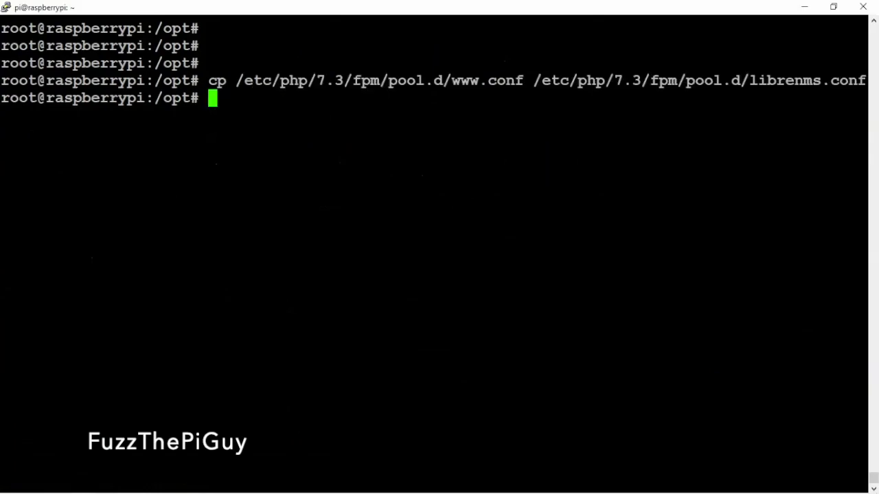
{"action": "key", "text": "alt+Tab"}
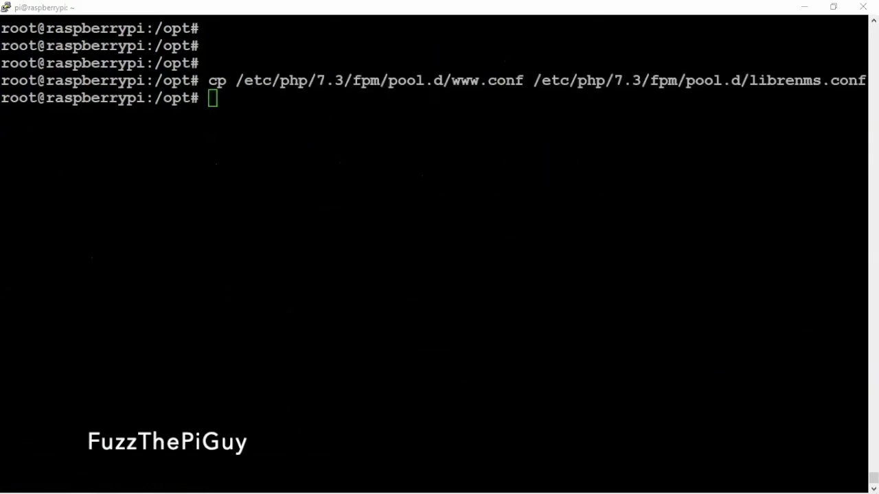
{"action": "left_click", "coordinate": [354, 133]}
{"action": "right_click", "coordinate": [353, 132]}
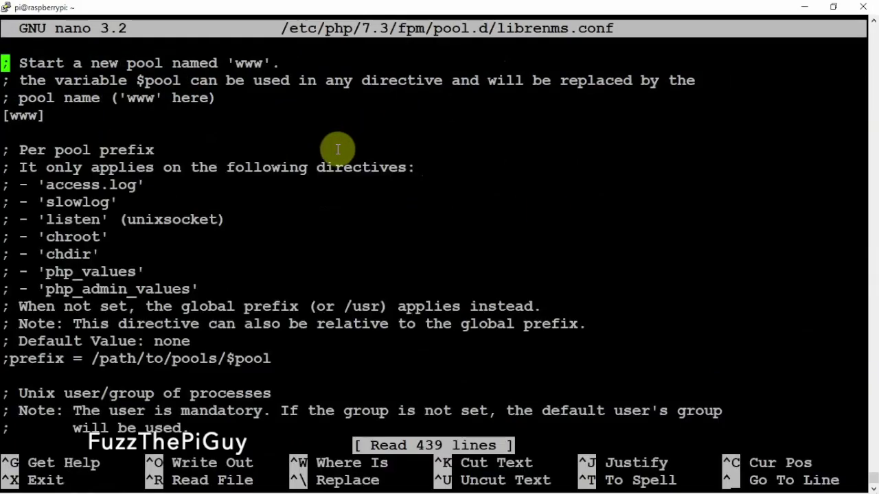
Rename the pool header from [www] to [librenms].
{"action": "key", "text": "Down"}
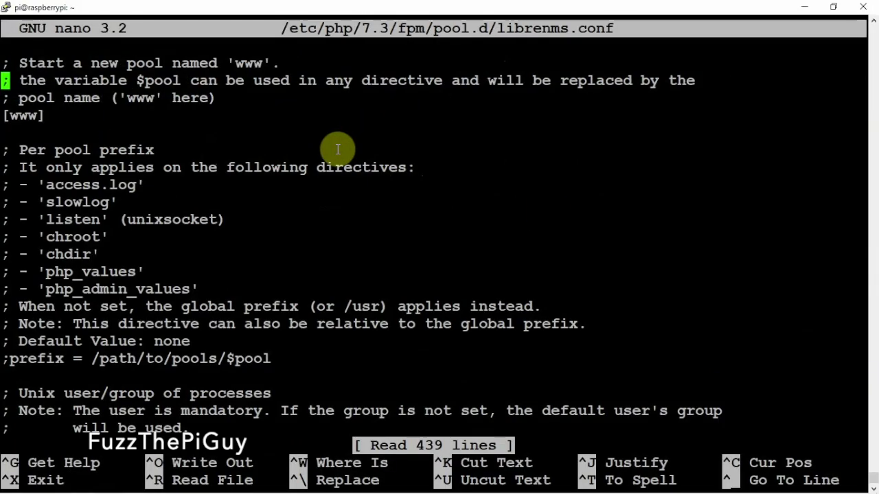
{"action": "key", "text": "Down"}
{"action": "key", "text": "Down"}
{"action": "key", "text": "Down"}
{"action": "key", "text": "Left"}
{"action": "key", "text": "BackSpace"}
{"action": "key", "text": "BackSpace"}
{"action": "key", "text": "BackSpace"}
{"action": "key", "text": "BackSpace"}
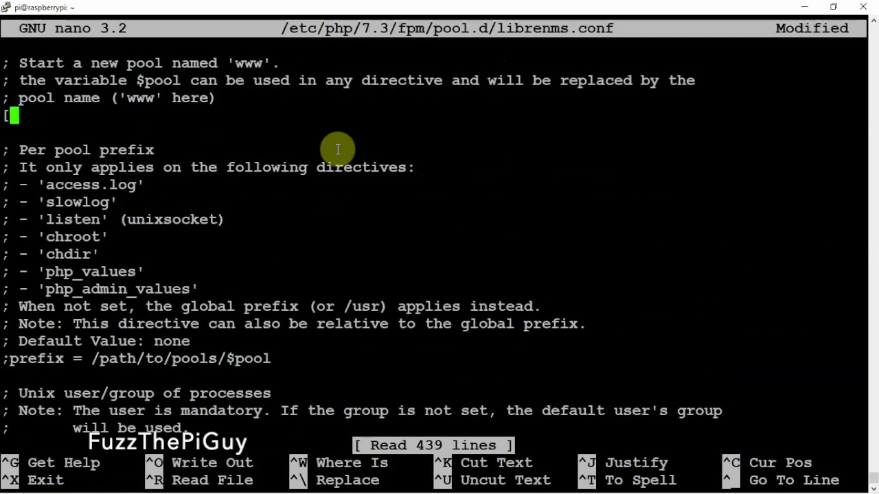
{"action": "type", "text": "li"}
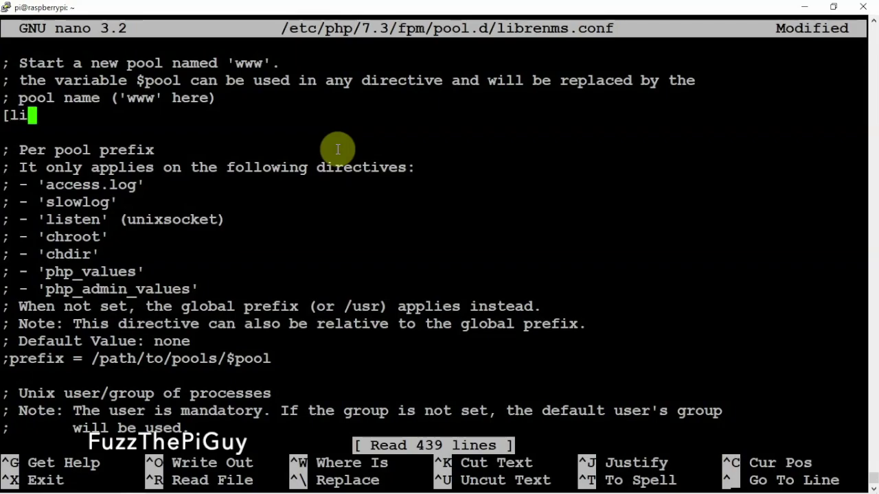
{"action": "type", "text": "brenms"}
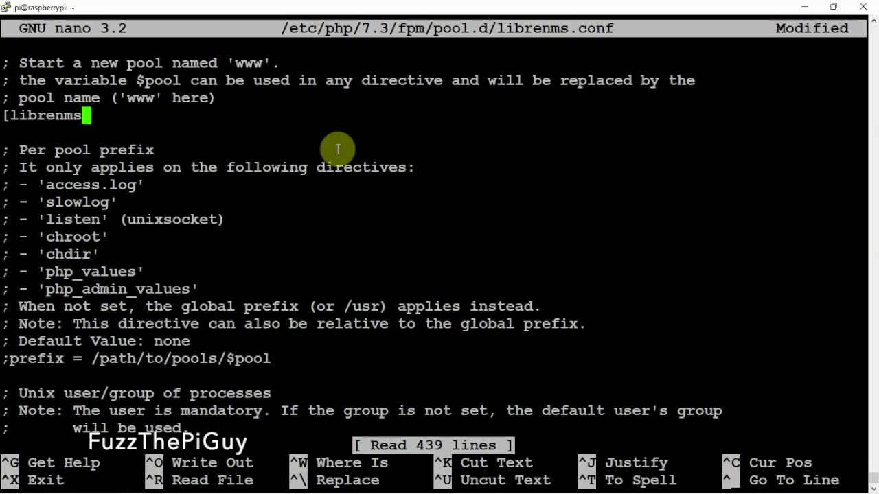
{"action": "type", "text": "}"}
{"action": "key", "text": "BackSpace"}
{"action": "type", "text": "]"}
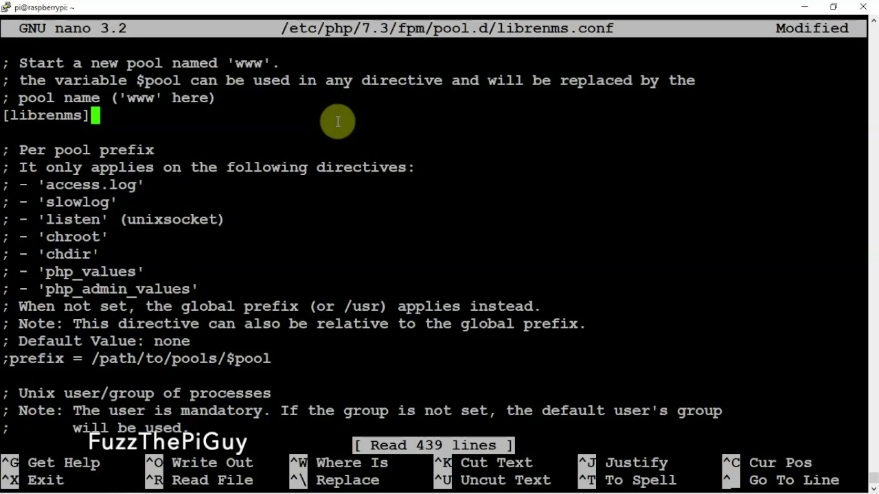
Change the pool's user and group from www-data to librenms.
{"action": "key", "text": "Down"}
{"action": "key", "text": "Down"}
{"action": "key", "text": "Down"}
{"action": "key", "text": "Down"}
{"action": "key", "text": "Down"}
{"action": "key", "text": "Down"}
{"action": "key", "text": "Down"}
{"action": "key", "text": "Down"}
{"action": "key", "text": "Down"}
{"action": "key", "text": "Down"}
{"action": "key", "text": "Down"}
{"action": "key", "text": "Down"}
{"action": "key", "text": "Down"}
{"action": "key", "text": "Down"}
{"action": "key", "text": "Down"}
{"action": "key", "text": "Down"}
{"action": "key", "text": "Down"}
{"action": "key", "text": "Down"}
{"action": "key", "text": "Down"}
{"action": "key", "text": "Down"}
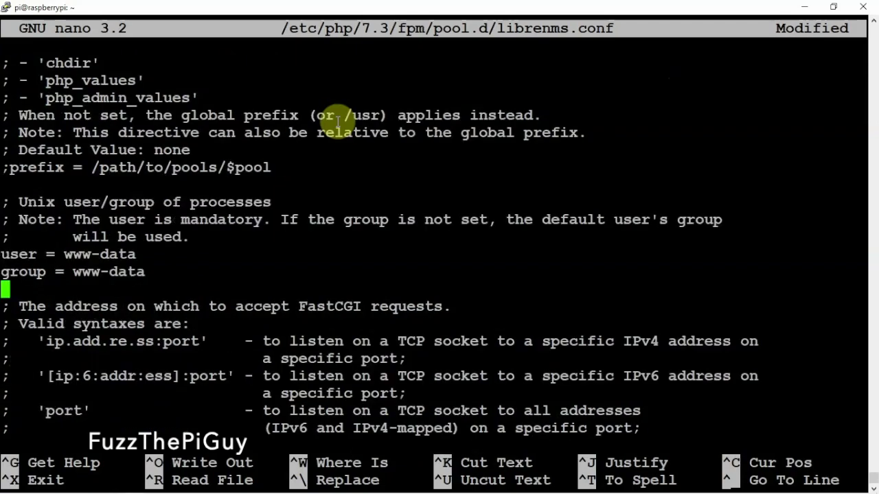
{"action": "key", "text": "Up"}
{"action": "key", "text": "Up"}
{"action": "key", "text": "Up"}
{"action": "key", "text": "Up"}
{"action": "key", "text": "Up"}
{"action": "key", "text": "BackSpace"}
{"action": "key", "text": "BackSpace"}
{"action": "key", "text": "BackSpace"}
{"action": "key", "text": "BackSpace"}
{"action": "key", "text": "BackSpace"}
{"action": "key", "text": "BackSpace"}
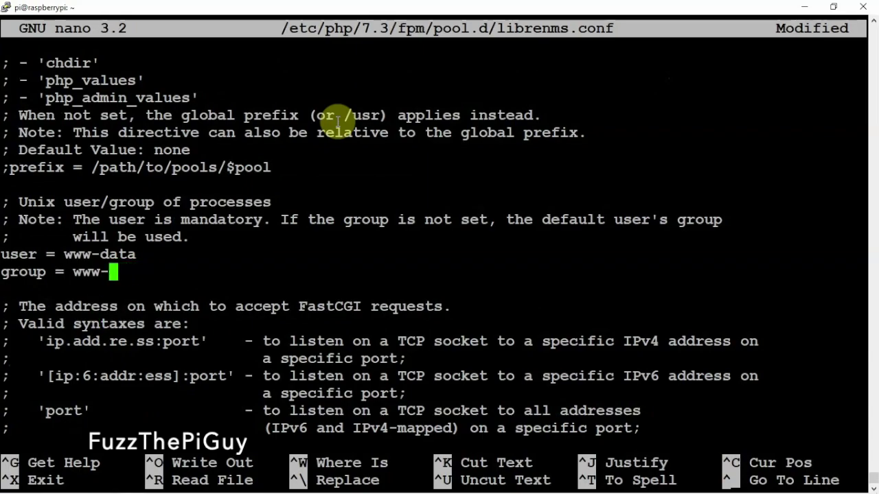
{"action": "key", "text": "BackSpace"}
{"action": "key", "text": "BackSpace"}
{"action": "type", "text": "li"}
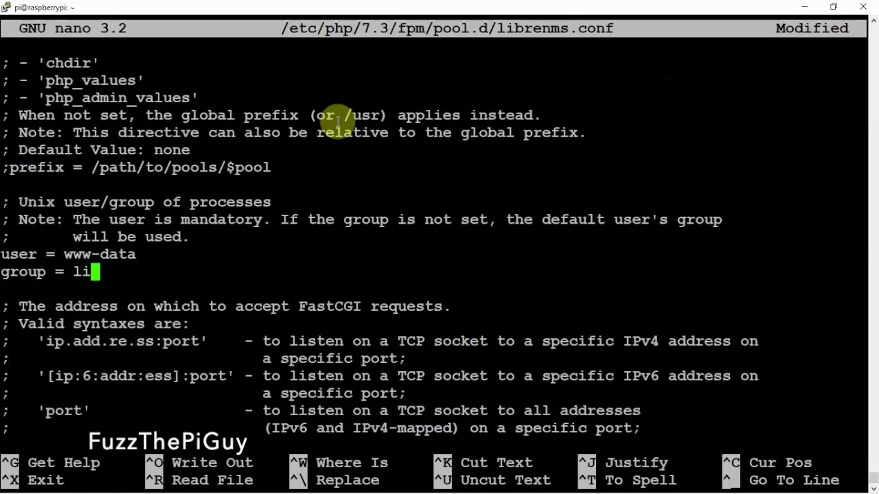
{"action": "type", "text": "brenms"}
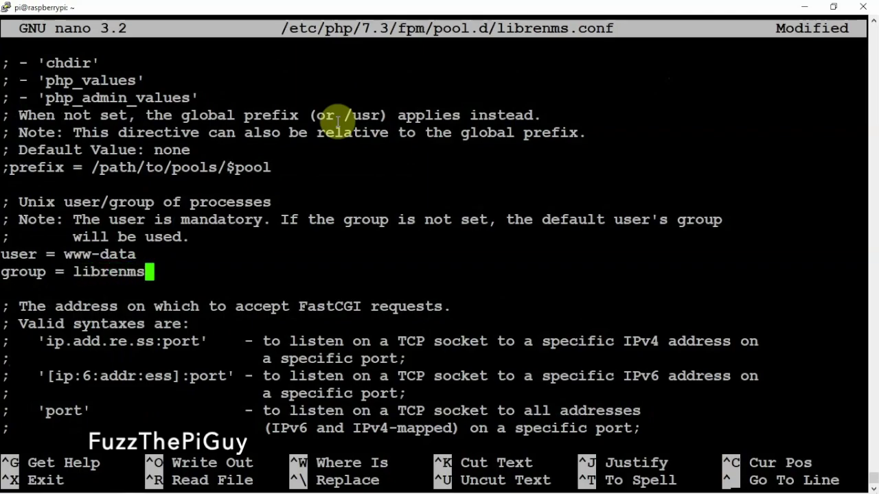
{"action": "key", "text": "Up"}
{"action": "key", "text": "BackSpace"}
{"action": "key", "text": "BackSpace"}
{"action": "key", "text": "BackSpace"}
{"action": "key", "text": "BackSpace"}
{"action": "key", "text": "BackSpace"}
{"action": "key", "text": "BackSpace"}
{"action": "key", "text": "BackSpace"}
{"action": "key", "text": "BackSpace"}
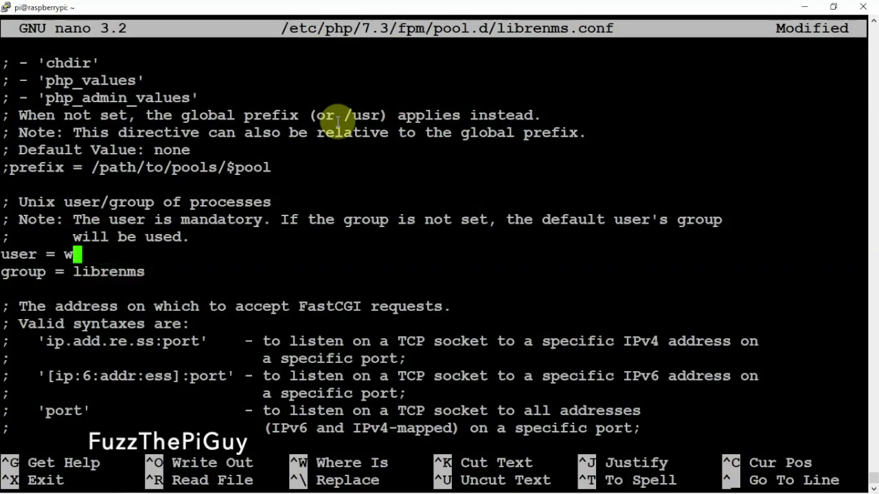
{"action": "type", "text": "libre"}
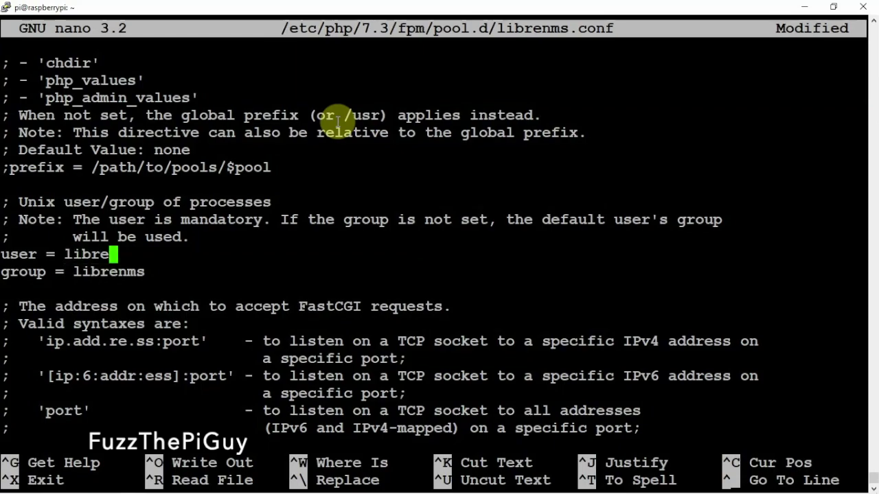
{"action": "type", "text": "nms"}
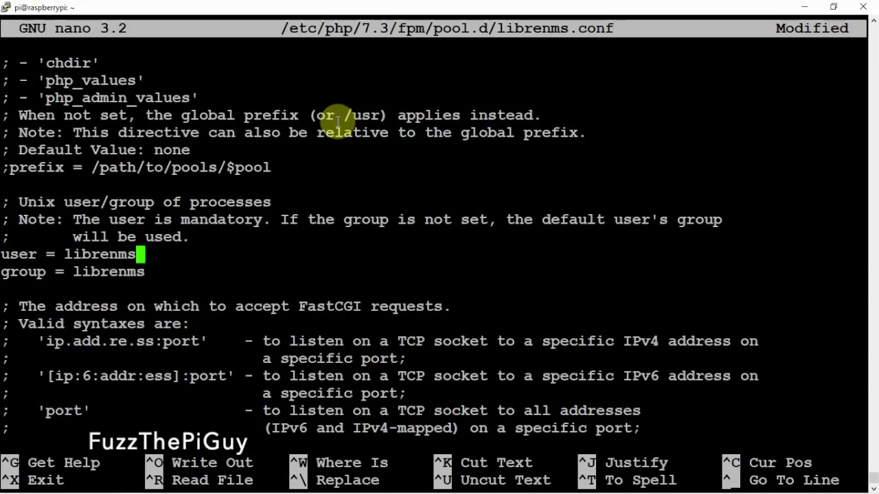
Replace the listen line with /run/php-fpm-librenms.sock, save librenms.conf, and clear the screen.
{"action": "key", "text": "Down"}
{"action": "key", "text": "Down"}
{"action": "key", "text": "Down"}
{"action": "key", "text": "Down"}
{"action": "key", "text": "Down"}
{"action": "key", "text": "Down"}
{"action": "key", "text": "Down"}
{"action": "key", "text": "Down"}
{"action": "key", "text": "Down"}
{"action": "key", "text": "Down"}
{"action": "key", "text": "Down"}
{"action": "key", "text": "Down"}
{"action": "key", "text": "Down"}
{"action": "key", "text": "Down"}
{"action": "key", "text": "Down"}
{"action": "key", "text": "Down"}
{"action": "key", "text": "Down"}
{"action": "key", "text": "Down"}
{"action": "key", "text": "Down"}
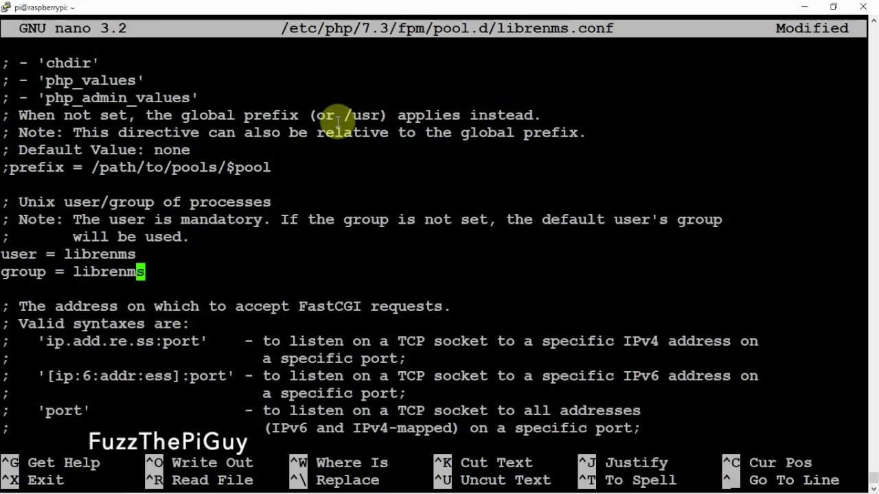
{"action": "key", "text": "Down"}
{"action": "key", "text": "Down"}
{"action": "key", "text": "Down"}
{"action": "key", "text": "Up"}
{"action": "key", "text": "Up"}
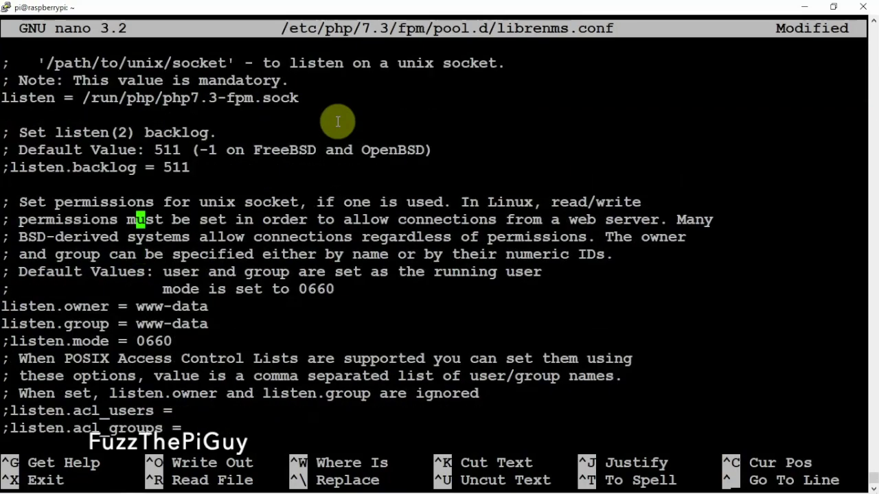
{"action": "key", "text": "Up"}
{"action": "key", "text": "Down"}
{"action": "key", "text": "Down"}
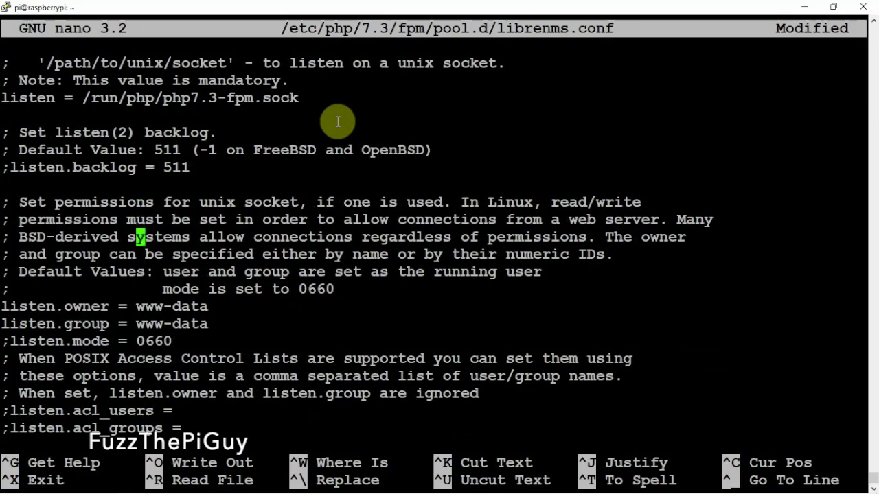
{"action": "key", "text": "Up"}
{"action": "key", "text": "Up"}
{"action": "key", "text": "Up"}
{"action": "key", "text": "Up"}
{"action": "key", "text": "Up"}
{"action": "key", "text": "Up"}
{"action": "key", "text": "Up"}
{"action": "key", "text": "Up"}
{"action": "key", "text": "Left"}
{"action": "key", "text": "Left"}
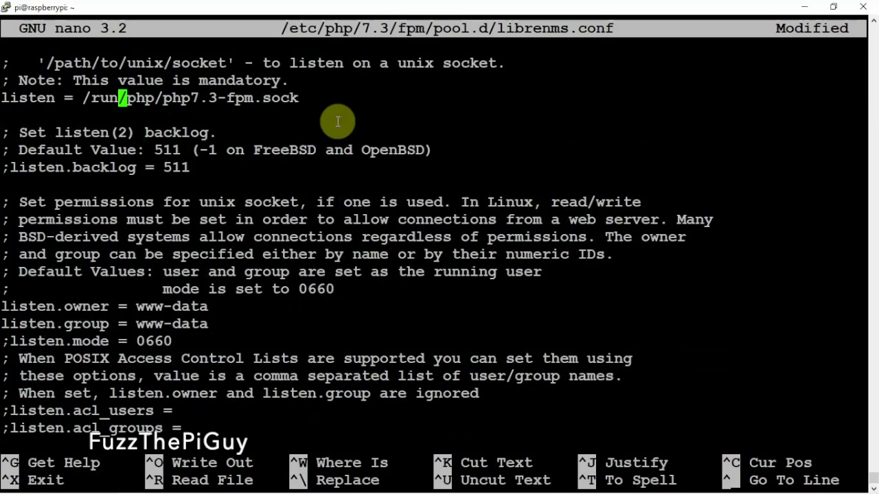
{"action": "key", "text": "Left"}
{"action": "key", "text": "Left"}
{"action": "key", "text": "Left"}
{"action": "key", "text": "Left"}
{"action": "key", "text": "Left"}
{"action": "key", "text": "Left"}
{"action": "key", "text": "Left"}
{"action": "key", "text": "Left"}
{"action": "key", "text": "Left"}
{"action": "key", "text": "Left"}
{"action": "key", "text": "Left"}
{"action": "key", "text": "Left"}
{"action": "key", "text": "Left"}
{"action": "key", "text": "ctrl+k"}
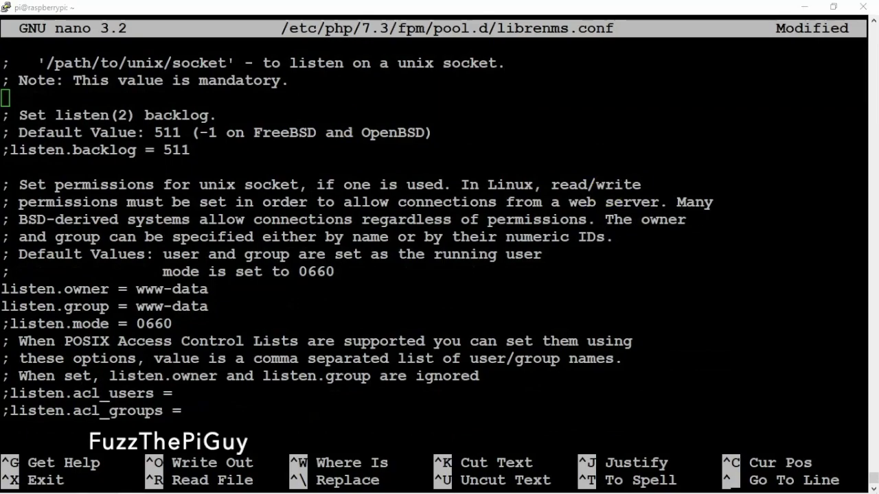
{"action": "right_click", "coordinate": [515, 206]}
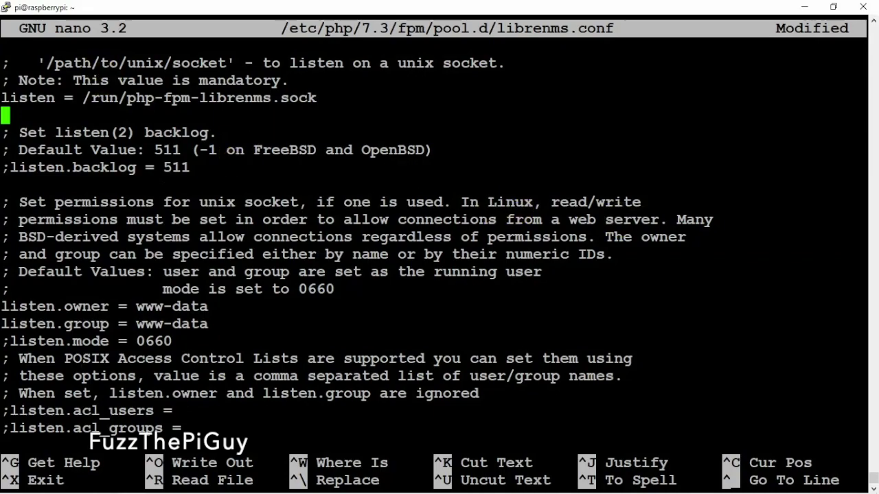
{"action": "key", "text": "ctrl+x"}
{"action": "key", "text": "y"}
{"action": "key", "text": "Return"}
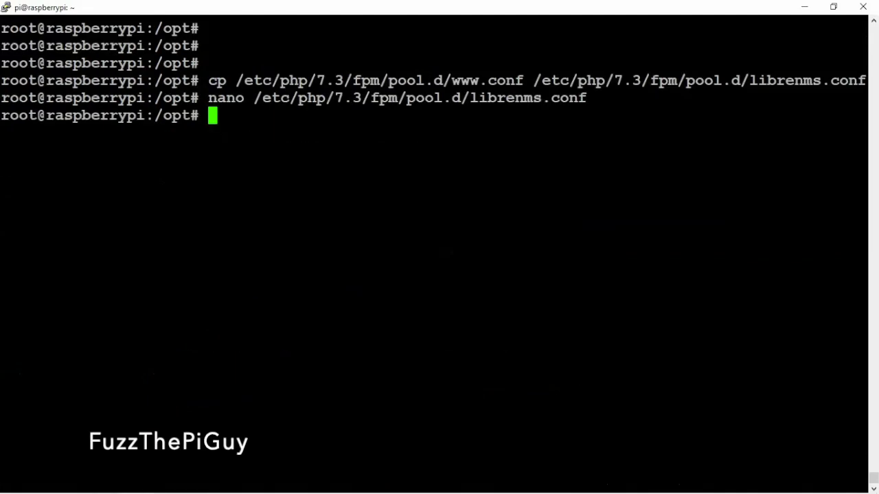
{"action": "key", "text": "ctrl+l"}
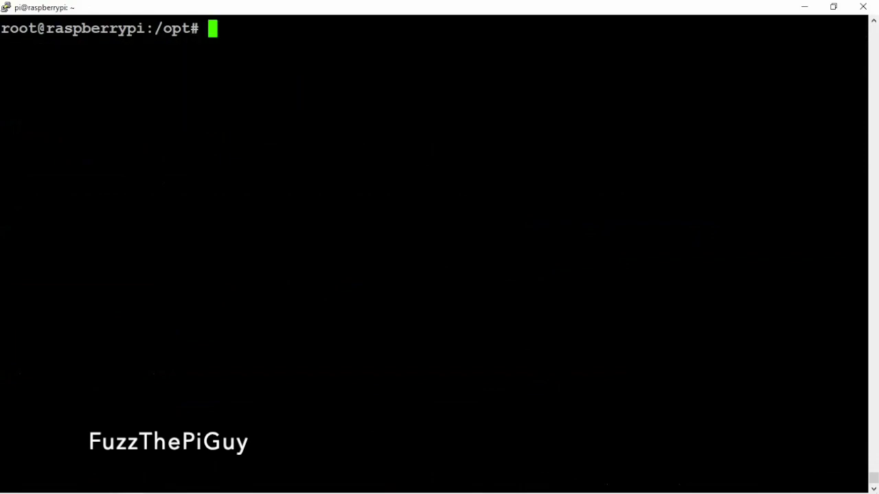
Run nano /etc/apache2/sites-available/librenms.conf to create the empty Apache site file.
{"action": "key", "text": "Return"}
{"action": "key", "text": "Return"}
{"action": "key", "text": "Return"}
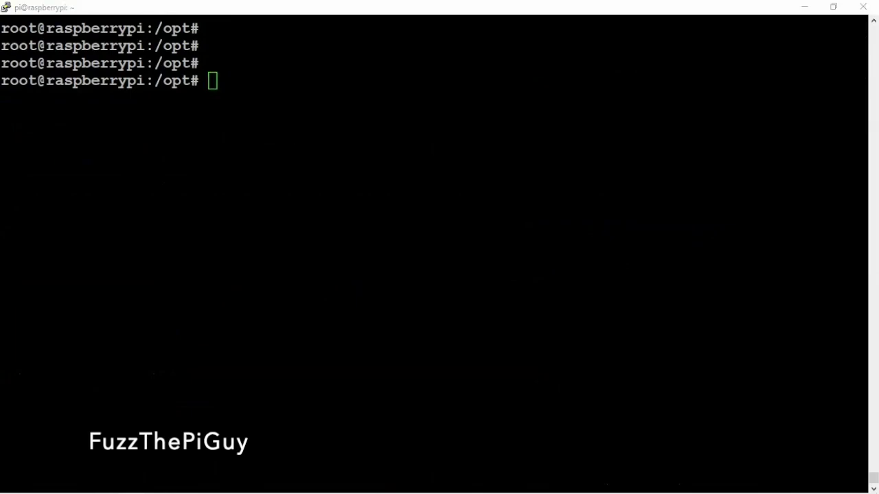
{"action": "right_click", "coordinate": [495, 158]}
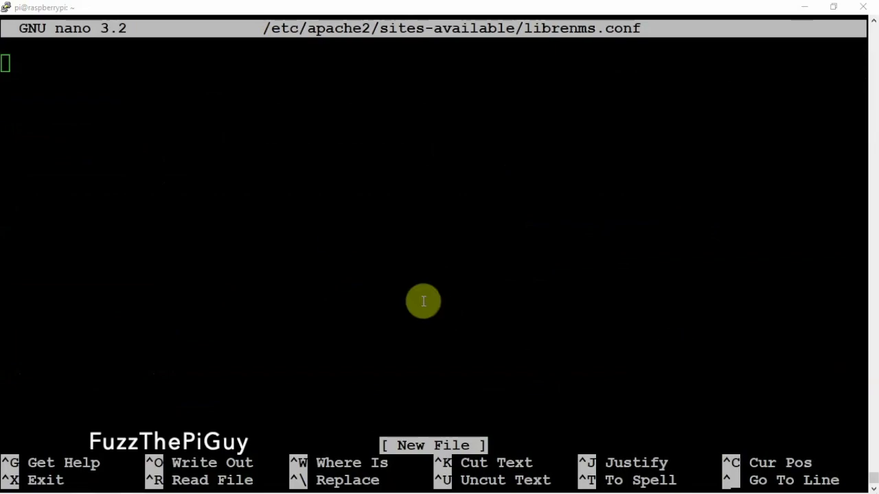
Paste the port-80 VirtualHost for /opt/librenms/html, set ServerName to librenms.pi.com, and save.
{"action": "right_click", "coordinate": [371, 226]}
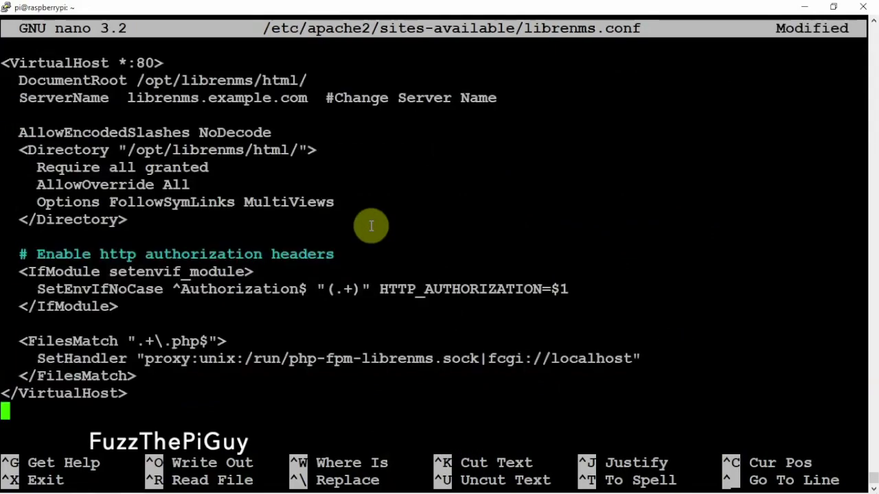
{"action": "key", "text": "Up"}
{"action": "key", "text": "Up"}
{"action": "key", "text": "Up"}
{"action": "key", "text": "Up"}
{"action": "key", "text": "Up"}
{"action": "key", "text": "Up"}
{"action": "key", "text": "Up"}
{"action": "key", "text": "Up"}
{"action": "key", "text": "Up"}
{"action": "key", "text": "Up"}
{"action": "key", "text": "Up"}
{"action": "key", "text": "Up"}
{"action": "key", "text": "Up"}
{"action": "key", "text": "Up"}
{"action": "key", "text": "Up"}
{"action": "key", "text": "Up"}
{"action": "key", "text": "Up"}
{"action": "key", "text": "Up"}
{"action": "key", "text": "Up"}
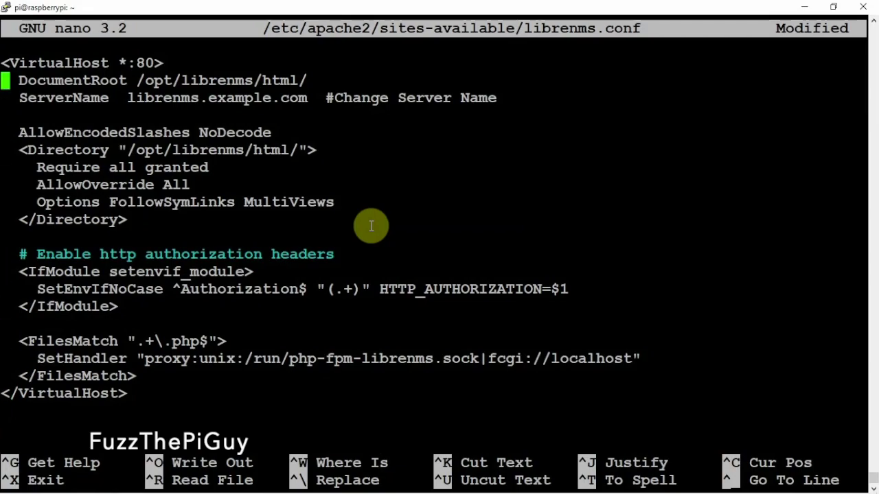
{"action": "key", "text": "Down"}
{"action": "key", "text": "Right"}
{"action": "key", "text": "Right"}
{"action": "key", "text": "Right"}
{"action": "key", "text": "Right"}
{"action": "key", "text": "Right"}
{"action": "key", "text": "Right"}
{"action": "key", "text": "Right"}
{"action": "key", "text": "Right"}
{"action": "key", "text": "Right"}
{"action": "key", "text": "Right"}
{"action": "key", "text": "Right"}
{"action": "key", "text": "Right"}
{"action": "key", "text": "Right"}
{"action": "key", "text": "Right"}
{"action": "key", "text": "Right"}
{"action": "key", "text": "Right"}
{"action": "key", "text": "Right"}
{"action": "key", "text": "Right"}
{"action": "key", "text": "Right"}
{"action": "key", "text": "Right"}
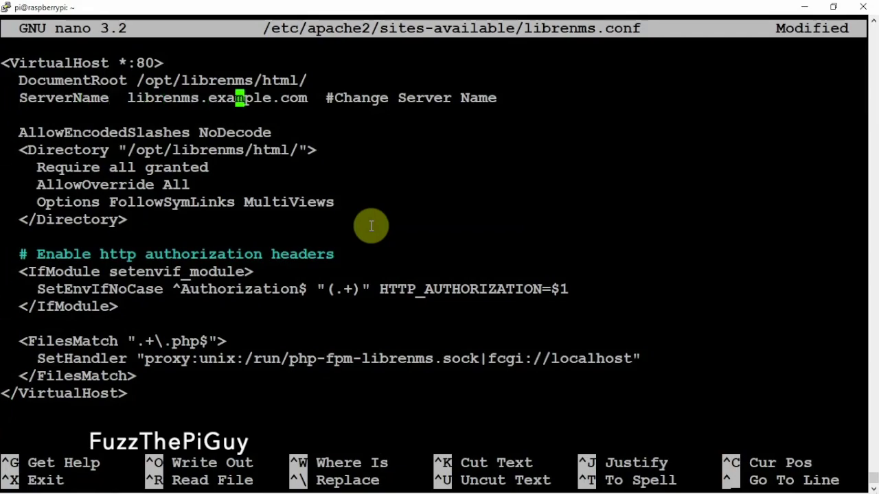
{"action": "key", "text": "Right"}
{"action": "key", "text": "Right"}
{"action": "key", "text": "Right"}
{"action": "key", "text": "Right"}
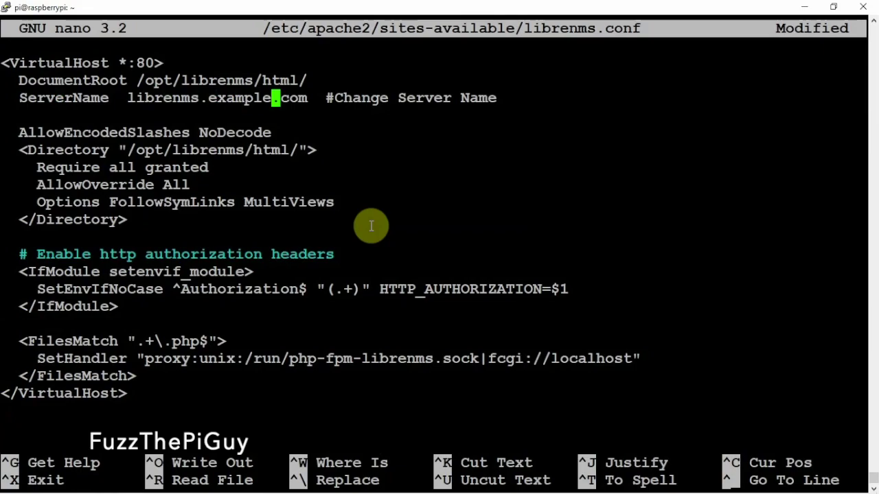
{"action": "key", "text": "BackSpace"}
{"action": "key", "text": "BackSpace"}
{"action": "key", "text": "BackSpace"}
{"action": "key", "text": "BackSpace"}
{"action": "key", "text": "BackSpace"}
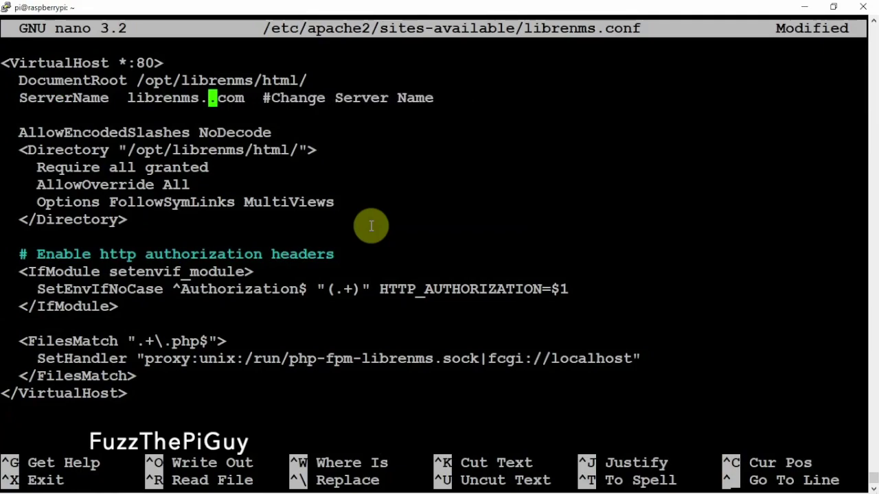
{"action": "type", "text": "fu"}
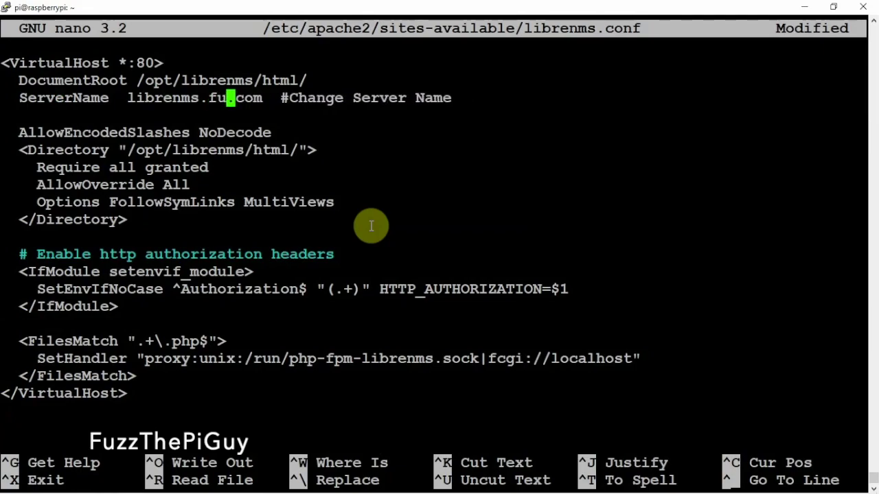
{"action": "key", "text": "BackSpace"}
{"action": "key", "text": "BackSpace"}
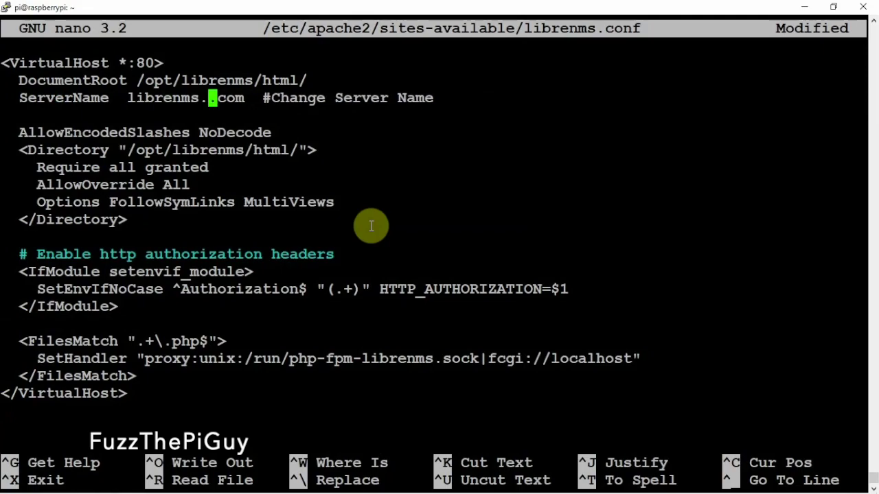
{"action": "type", "text": "pi"}
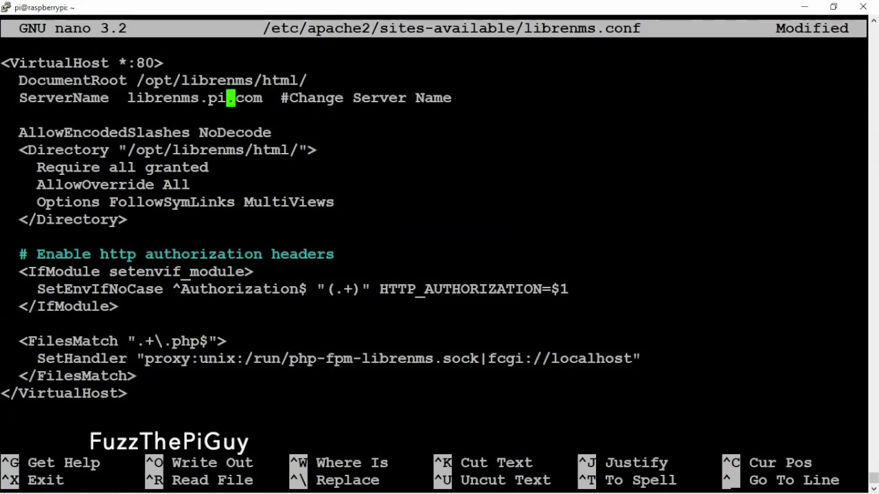
{"action": "key", "text": "ctrl+x"}
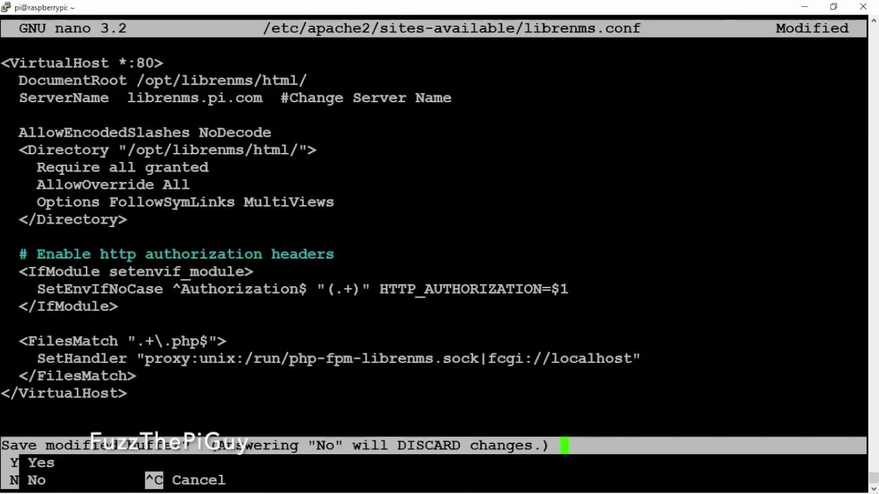
{"action": "key", "text": "y"}
{"action": "key", "text": "Return"}
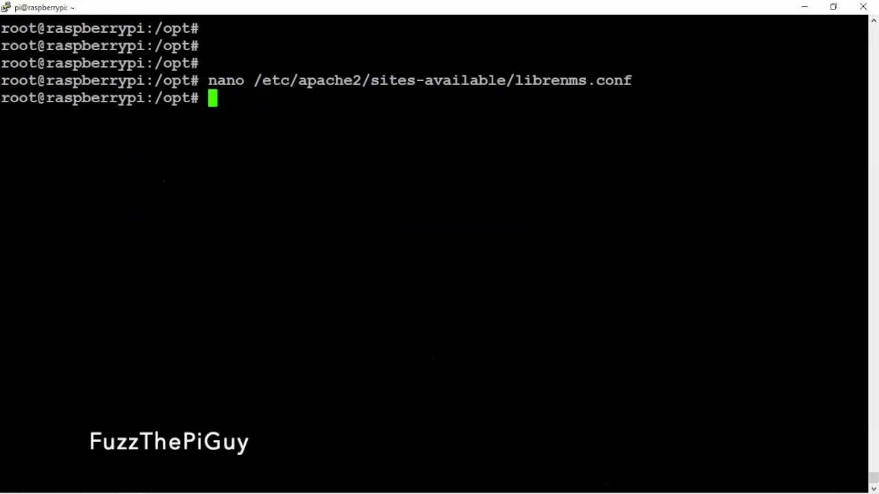
Clear the screen and run a2dissite 000-default to disable the default Apache site.
{"action": "key", "text": "ctrl+l"}
{"action": "key", "text": "Return"}
{"action": "key", "text": "Return"}
{"action": "key", "text": "Return"}
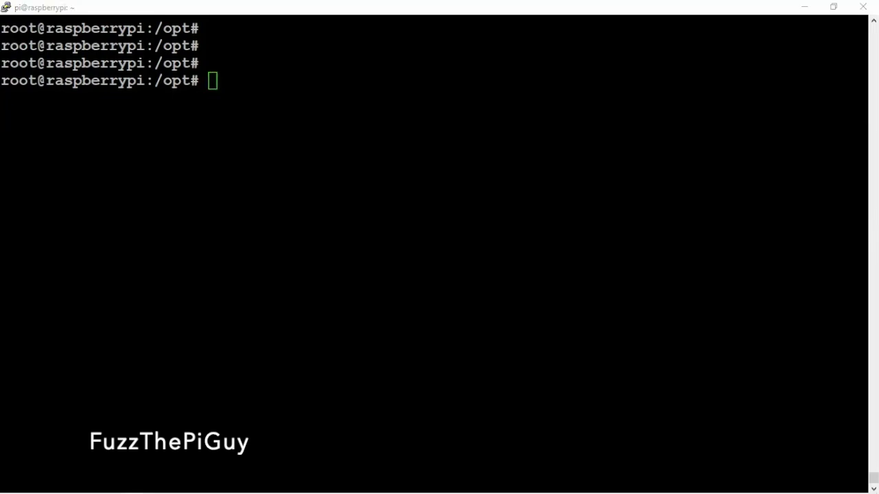
{"action": "right_click", "coordinate": [520, 245]}
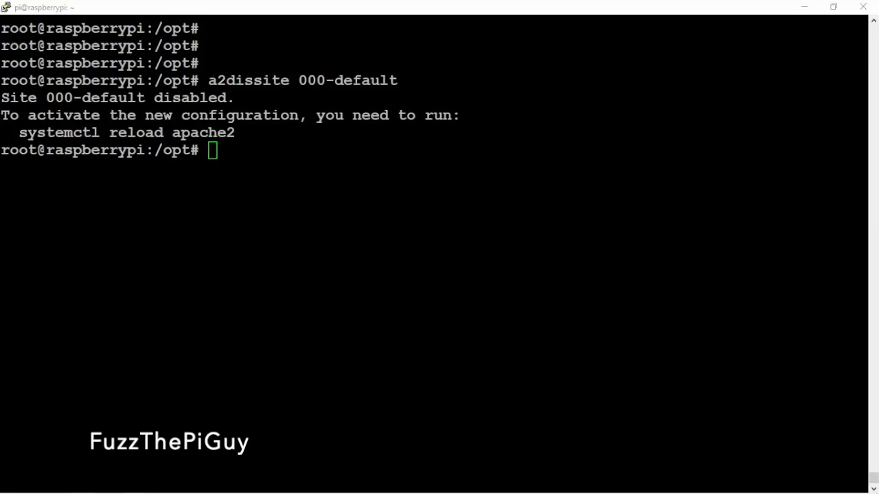
Enable the proxy_fcgi, setenvif and rewrite modules and the librenms.conf site.
{"action": "right_click", "coordinate": [394, 200]}
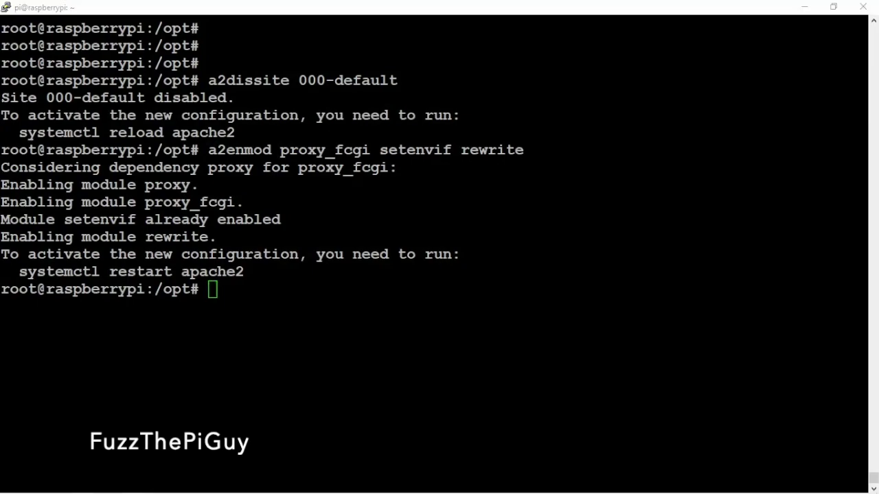
{"action": "left_click", "coordinate": [780, 293]}
{"action": "right_click", "coordinate": [628, 255]}
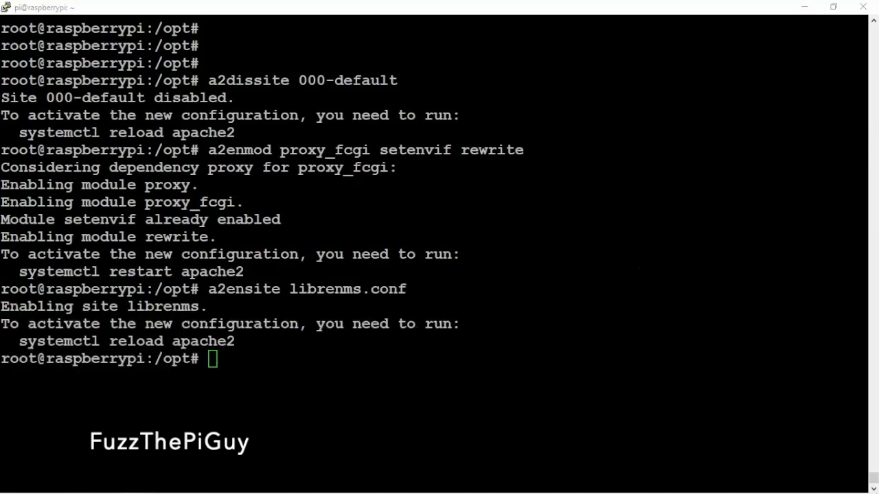
Restart apache2, which fails, then restart php7.3-fpm.
{"action": "left_click", "coordinate": [476, 200]}
{"action": "right_click", "coordinate": [477, 200]}
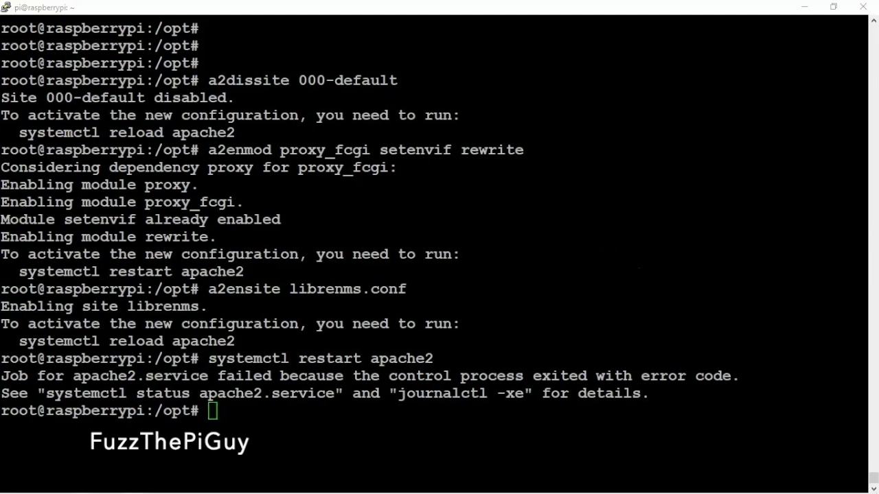
{"action": "left_click", "coordinate": [478, 318]}
{"action": "right_click", "coordinate": [478, 318]}
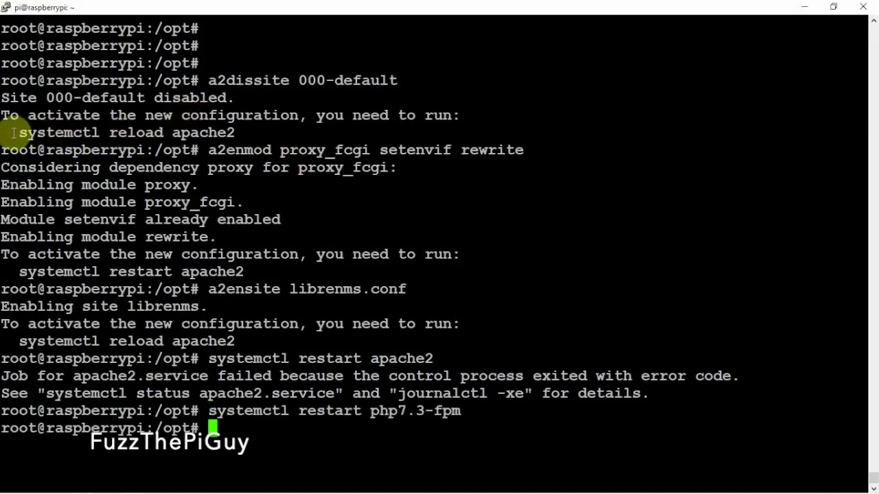
Run systemctl reload apache2 twice, fixing a leading space on the second attempt.
{"action": "left_click_drag", "start_coordinate": [13, 133], "coordinate": [228, 133]}
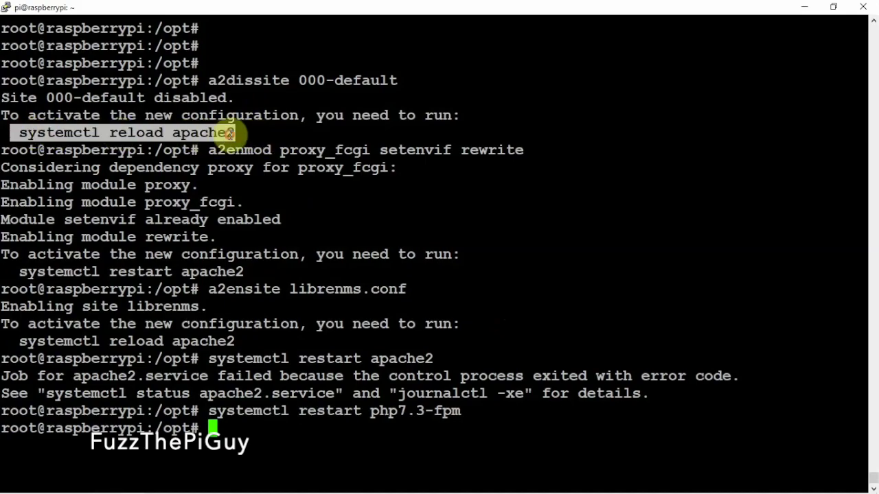
{"action": "right_click", "coordinate": [224, 133]}
{"action": "key", "text": "Return"}
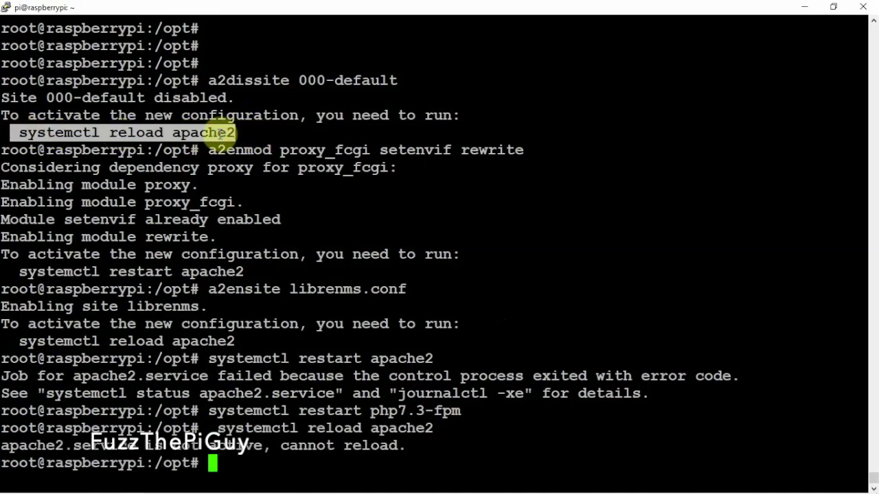
{"action": "right_click", "coordinate": [220, 134]}
{"action": "key", "text": "Left"}
{"action": "key", "text": "Left"}
{"action": "key", "text": "Left"}
{"action": "key", "text": "Left"}
{"action": "key", "text": "Left"}
{"action": "key", "text": "Left"}
{"action": "key", "text": "Left"}
{"action": "key", "text": "Left"}
{"action": "key", "text": "Left"}
{"action": "key", "text": "Left"}
{"action": "key", "text": "Left"}
{"action": "key", "text": "Left"}
{"action": "key", "text": "Left"}
{"action": "key", "text": "Left"}
{"action": "key", "text": "Left"}
{"action": "key", "text": "Left"}
{"action": "key", "text": "Left"}
{"action": "key", "text": "Left"}
{"action": "key", "text": "Left"}
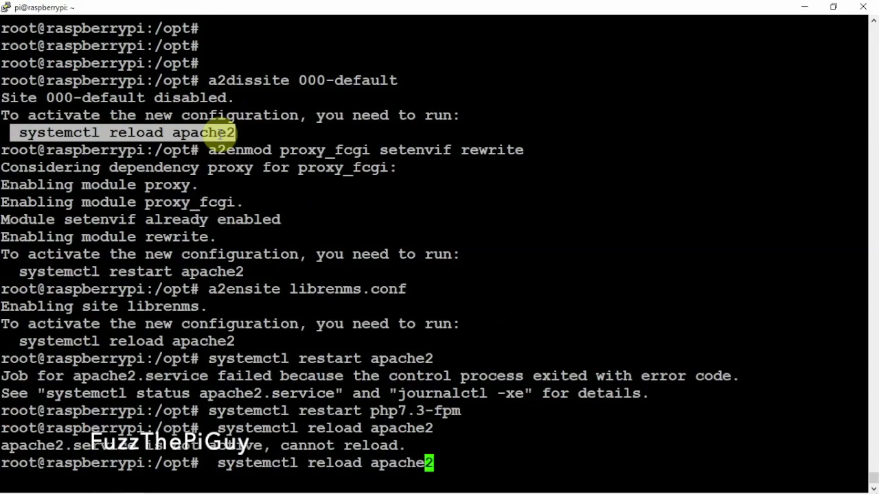
{"action": "key", "text": "Left"}
{"action": "key", "text": "Left"}
{"action": "key", "text": "Left"}
{"action": "key", "text": "Left"}
{"action": "key", "text": "Left"}
{"action": "key", "text": "BackSpace"}
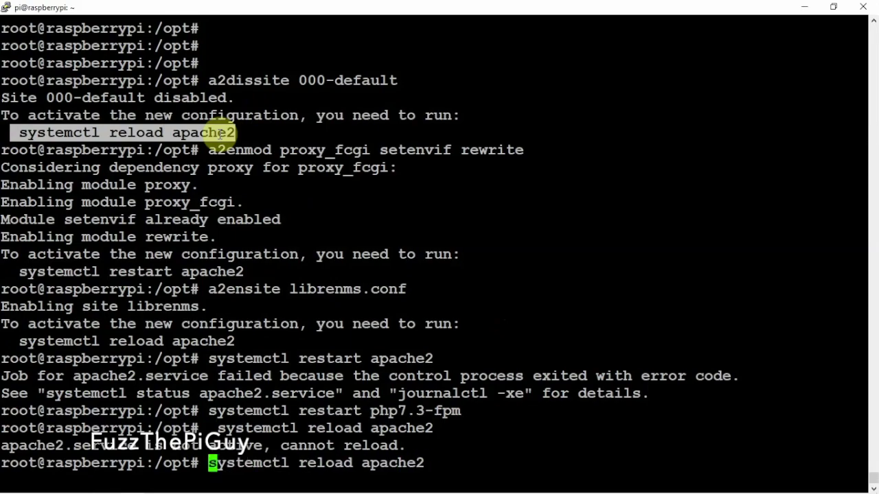
{"action": "key", "text": "Return"}
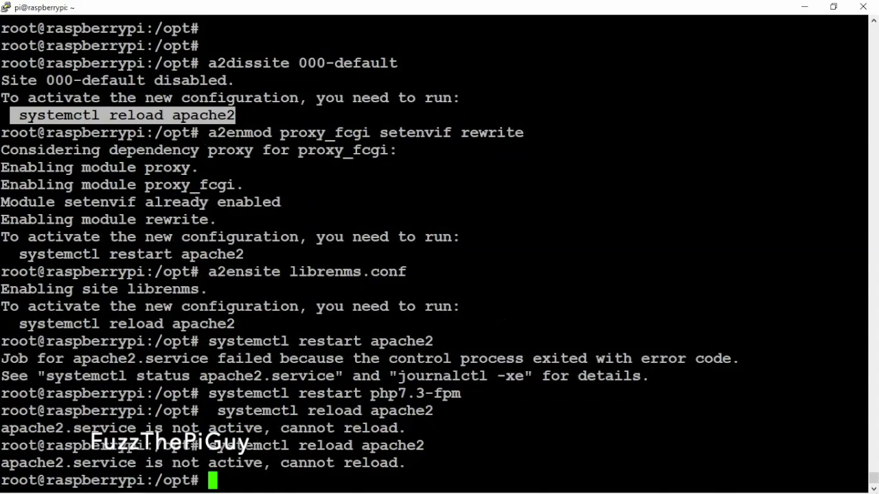
Retry systemctl restart apache2 and clear the terminal.
{"action": "key", "text": "alt+Tab"}
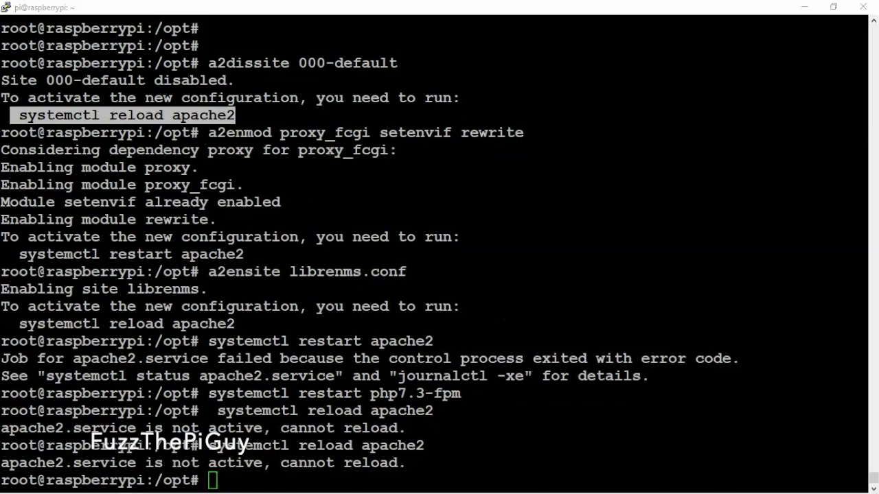
{"action": "right_click", "coordinate": [447, 338]}
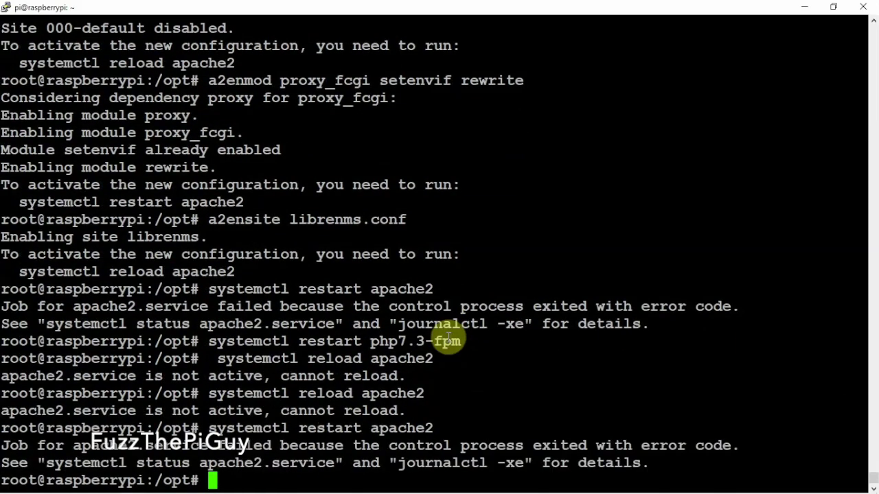
{"action": "key", "text": "ctrl+l"}
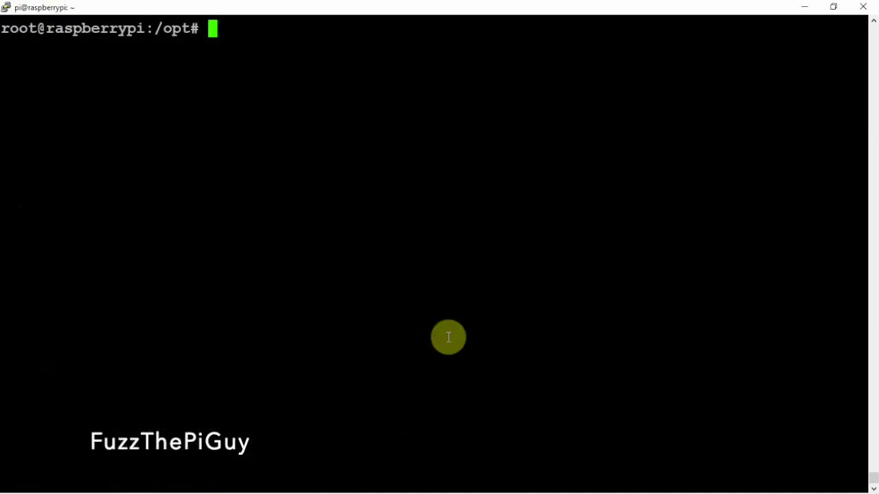
Symlink /opt/librenms/lnms to /usr/bin/lnms, copy lnms-completion.bash, and copy snmpd.conf.example to /etc/snmp/snmpd.conf.
{"action": "key", "text": "Return"}
{"action": "key", "text": "Return"}
{"action": "key", "text": "Return"}
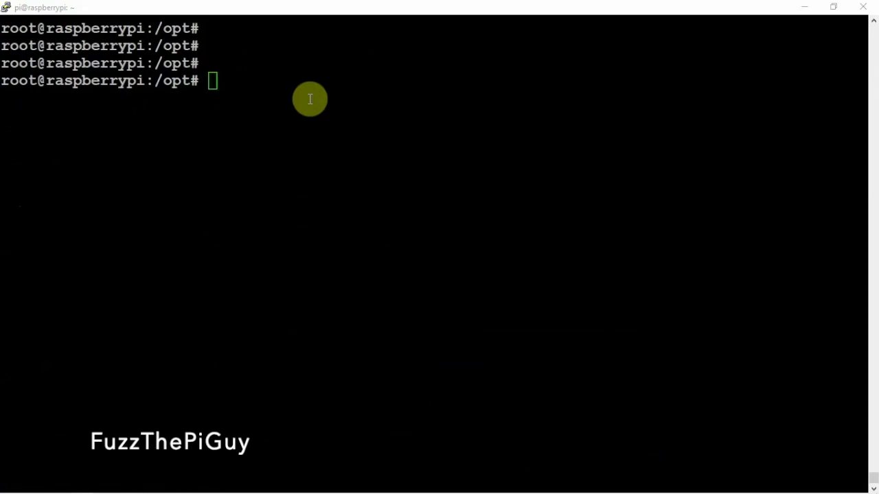
{"action": "right_click", "coordinate": [310, 100]}
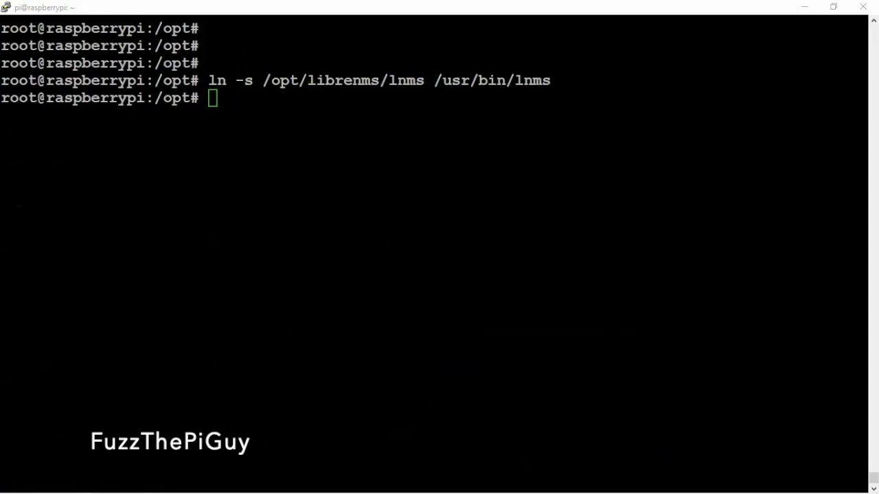
{"action": "right_click", "coordinate": [337, 202]}
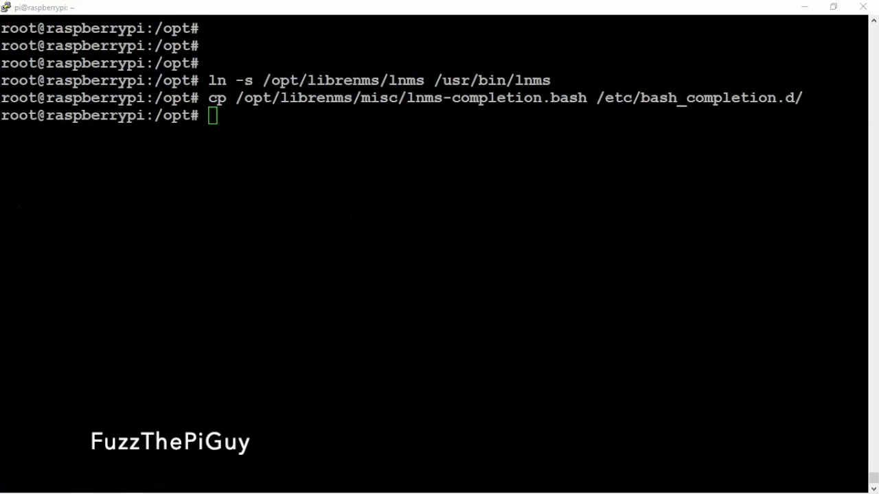
{"action": "right_click", "coordinate": [415, 152]}
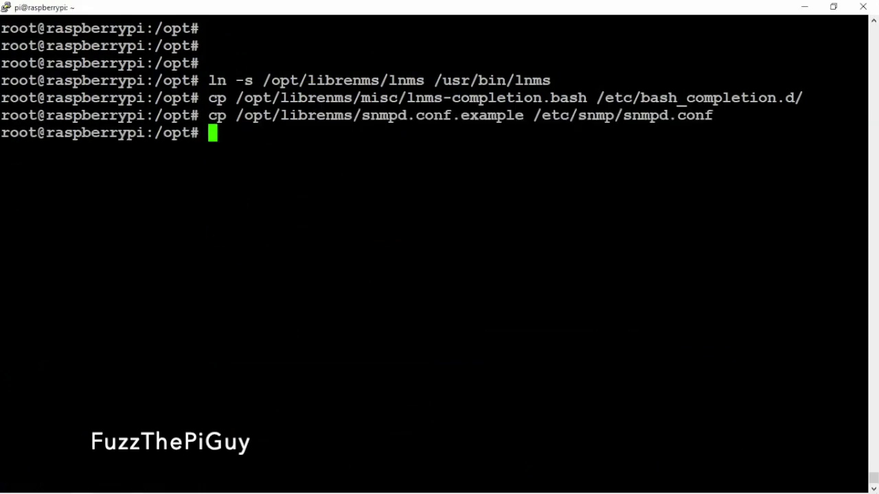
{"action": "key", "text": "alt+Tab"}
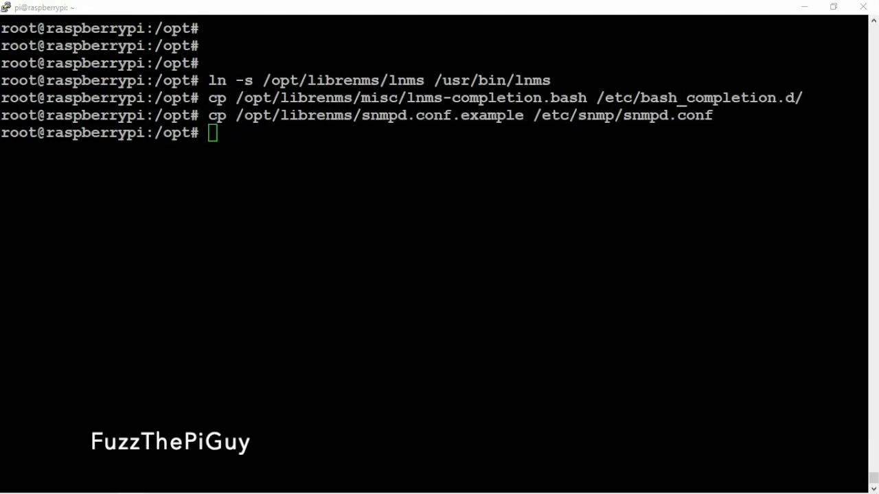
Open /etc/snmp/snmpd.conf in nano and replace RANDOMSTRINGGOESHERE with the community string 'private'.
{"action": "right_click", "coordinate": [435, 174]}
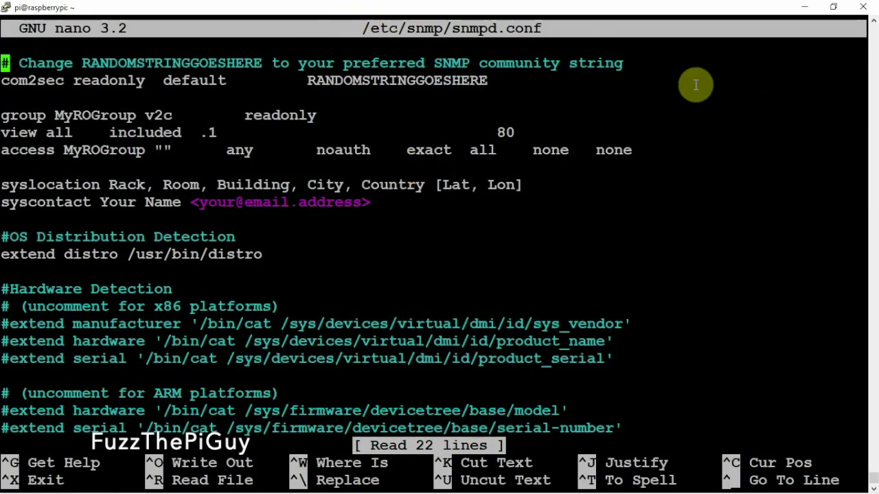
{"action": "key", "text": "End"}
{"action": "key", "text": "Down"}
{"action": "key", "text": "BackSpace"}
{"action": "key", "text": "BackSpace"}
{"action": "key", "text": "BackSpace"}
{"action": "key", "text": "BackSpace"}
{"action": "key", "text": "BackSpace"}
{"action": "key", "text": "BackSpace"}
{"action": "key", "text": "BackSpace"}
{"action": "key", "text": "BackSpace"}
{"action": "key", "text": "BackSpace"}
{"action": "key", "text": "BackSpace"}
{"action": "key", "text": "BackSpace"}
{"action": "key", "text": "BackSpace"}
{"action": "key", "text": "BackSpace"}
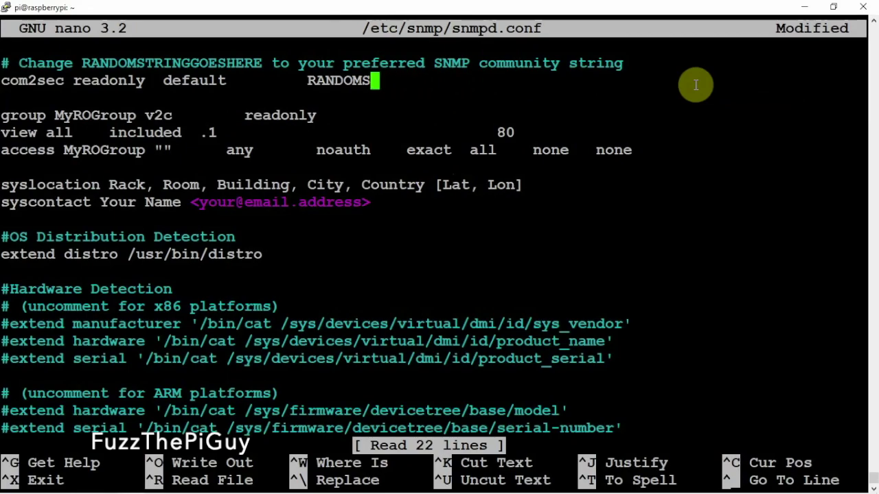
{"action": "key", "text": "BackSpace"}
{"action": "key", "text": "BackSpace"}
{"action": "key", "text": "BackSpace"}
{"action": "key", "text": "BackSpace"}
{"action": "key", "text": "BackSpace"}
{"action": "key", "text": "BackSpace"}
{"action": "key", "text": "BackSpace"}
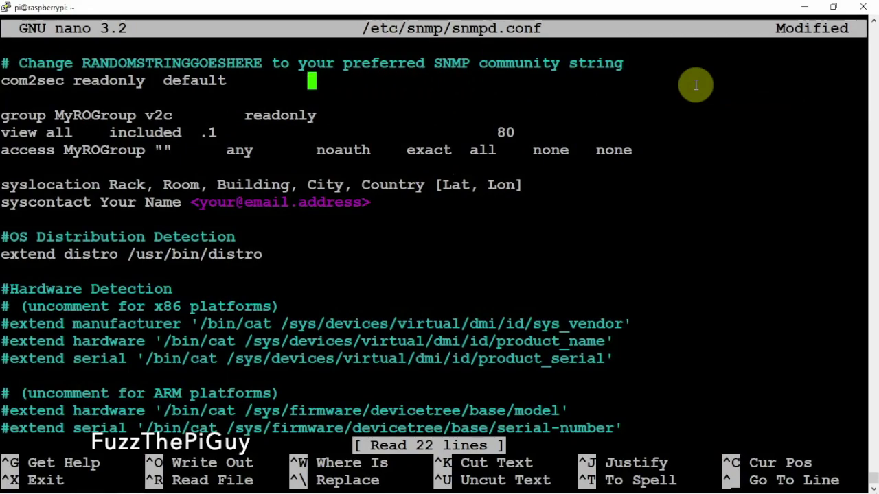
{"action": "type", "text": "pro"}
{"action": "key", "text": "BackSpace"}
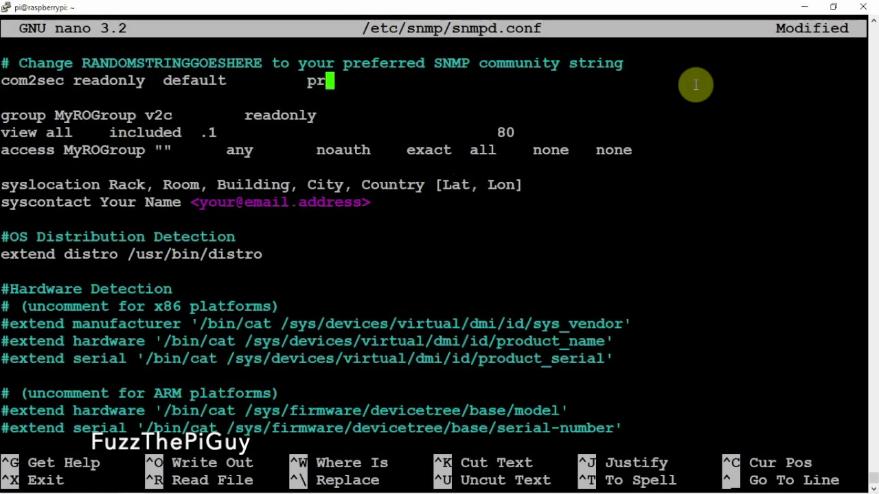
{"action": "type", "text": "ivate"}
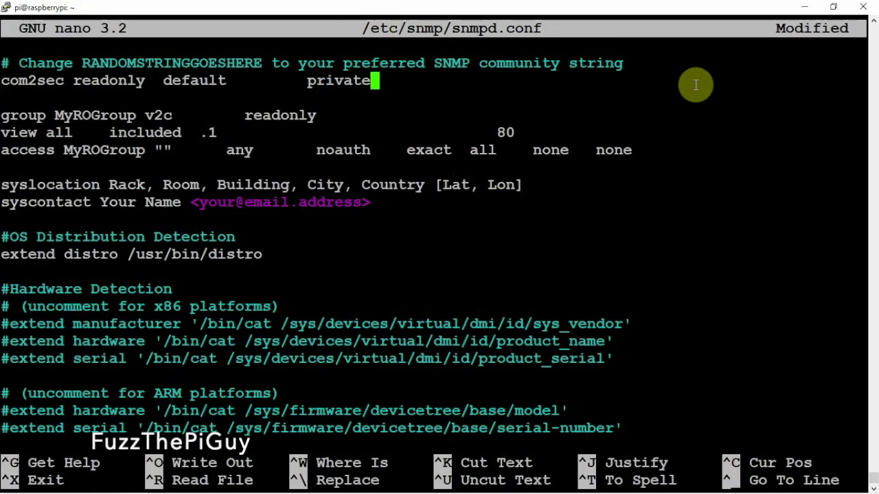
Save snmpd.conf under its existing name and clear the terminal.
{"action": "key", "text": "ctrl+x"}
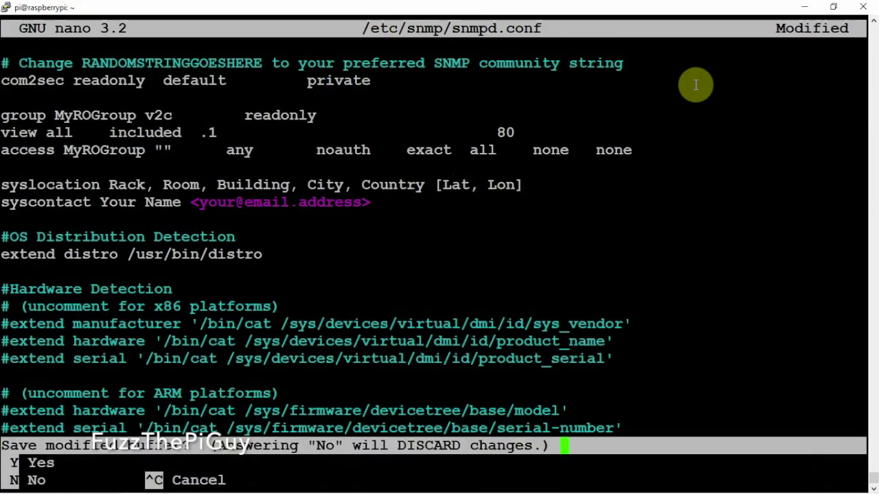
{"action": "key", "text": "y"}
{"action": "key", "text": "Return"}
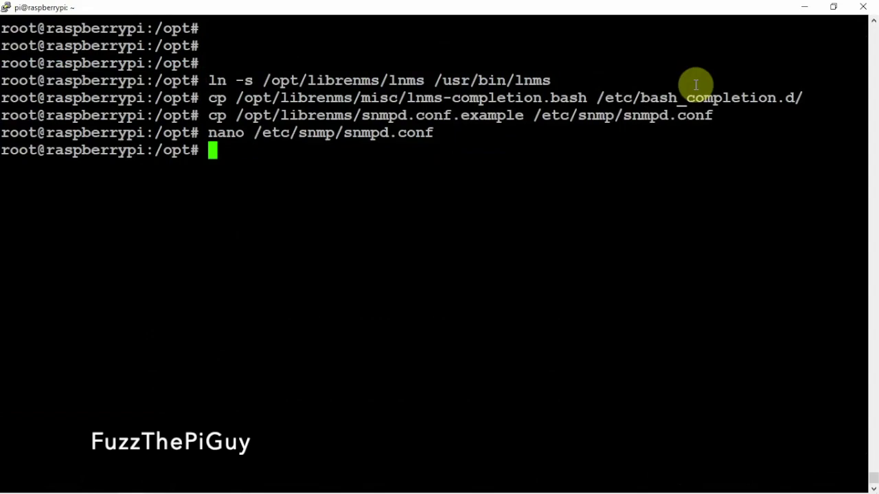
{"action": "key", "text": "ctrl+l"}
{"action": "key", "text": "Return"}
{"action": "key", "text": "Return"}
{"action": "key", "text": "Return"}
{"action": "key", "text": "Return"}
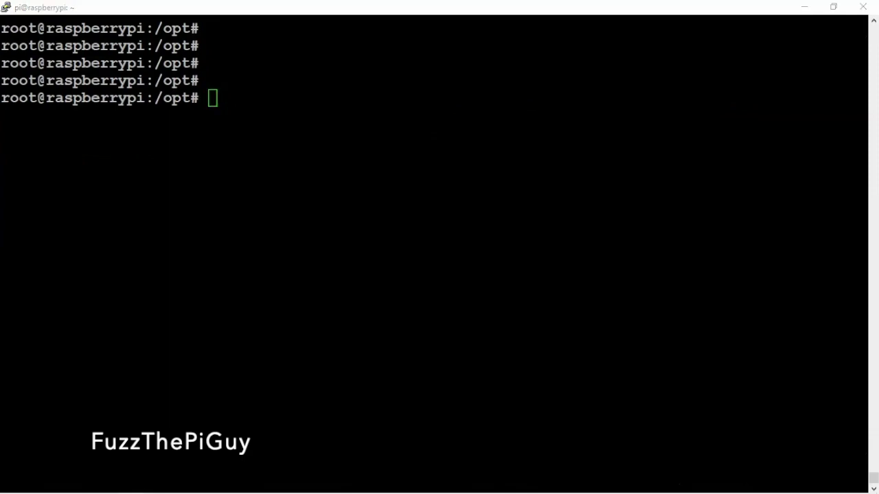
Download the distro script to /usr/bin/distro with curl and make it executable.
{"action": "left_click", "coordinate": [646, 99]}
{"action": "right_click", "coordinate": [490, 68]}
{"action": "key", "text": "Return"}
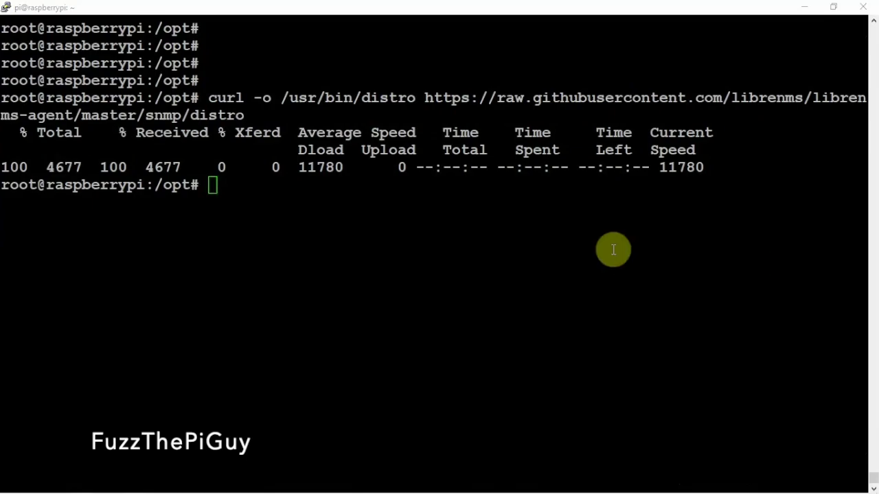
{"action": "left_click", "coordinate": [482, 198]}
{"action": "right_click", "coordinate": [482, 198]}
{"action": "key", "text": "Return"}
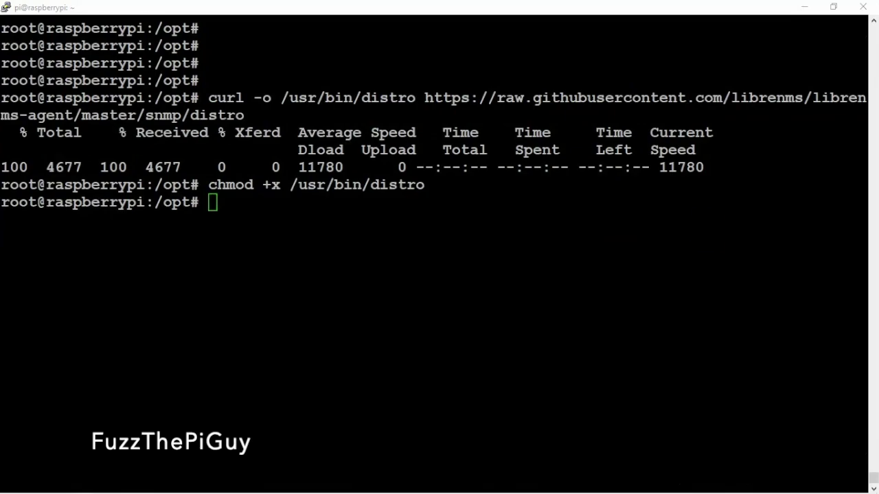
Enable snmpd at boot and restart the snmpd service.
{"action": "left_click", "coordinate": [680, 223]}
{"action": "right_click", "coordinate": [680, 223]}
{"action": "key", "text": "Return"}
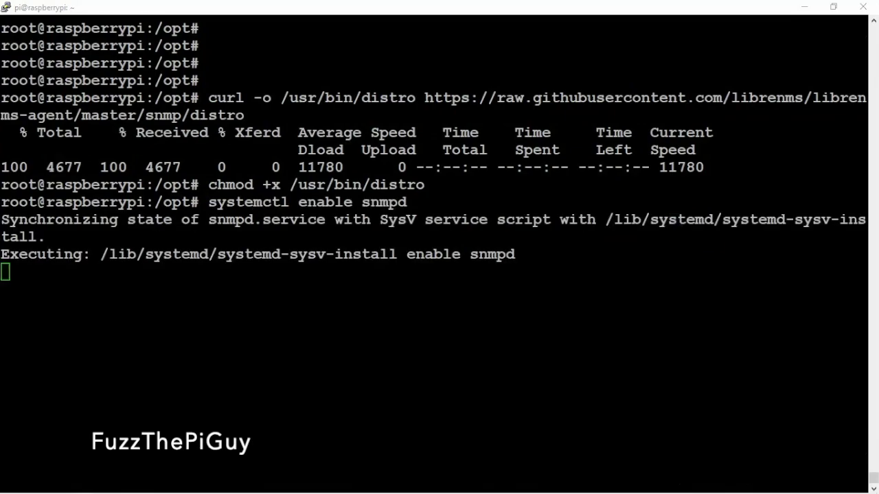
{"action": "left_click", "coordinate": [265, 305]}
{"action": "right_click", "coordinate": [266, 305]}
{"action": "key", "text": "Return"}
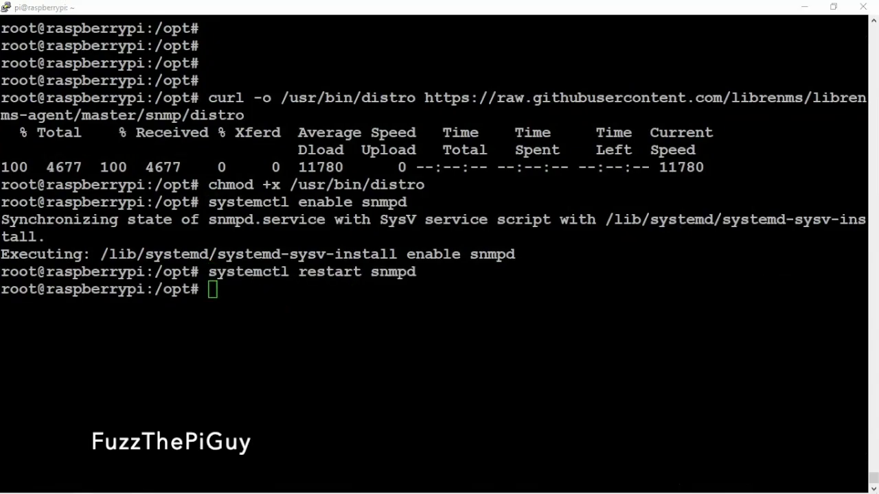
Copy the LibreNMS cron and logrotate files into place and clear the screen.
{"action": "left_click", "coordinate": [285, 270]}
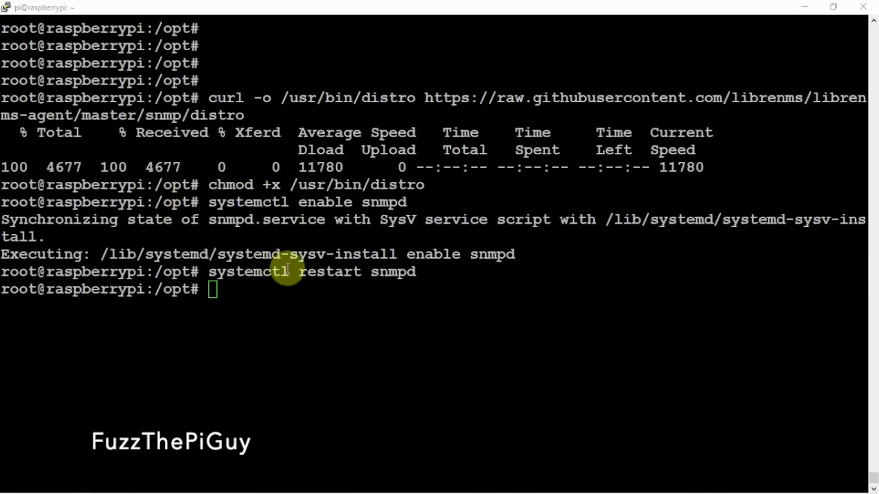
{"action": "right_click", "coordinate": [287, 270]}
{"action": "key", "text": "Return"}
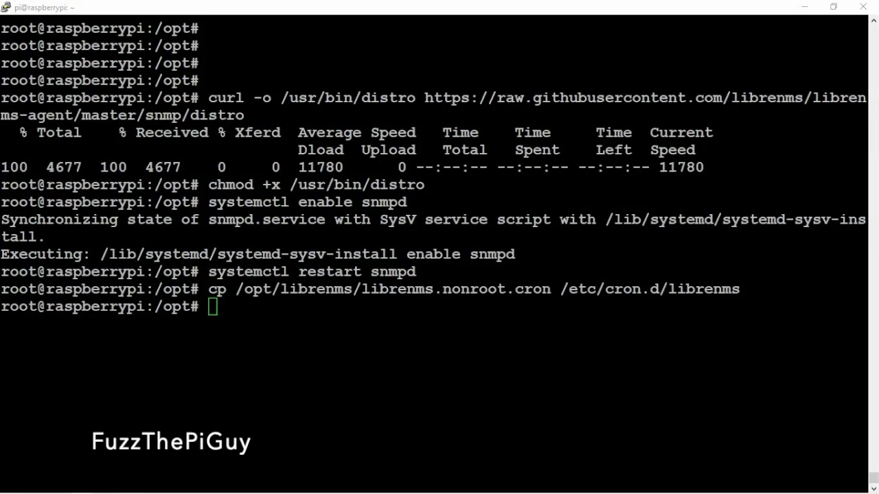
{"action": "left_click", "coordinate": [399, 296]}
{"action": "right_click", "coordinate": [398, 296]}
{"action": "key", "text": "Return"}
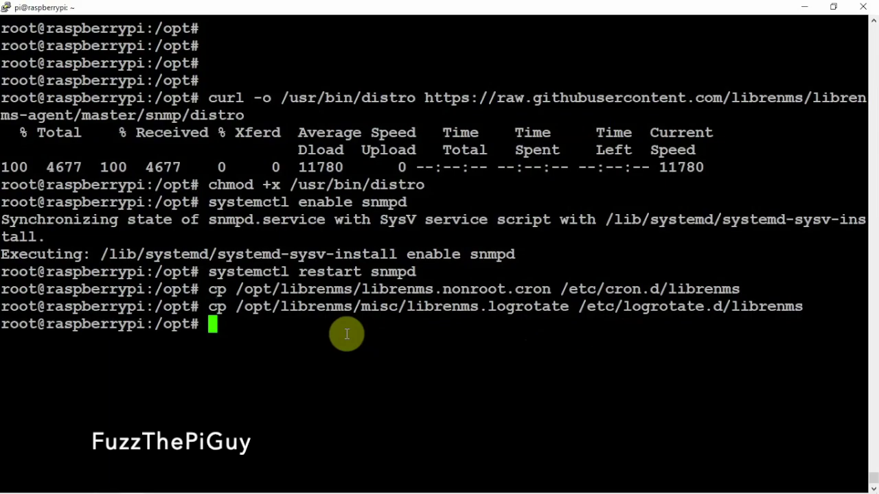
{"action": "key", "text": "ctrl+l"}
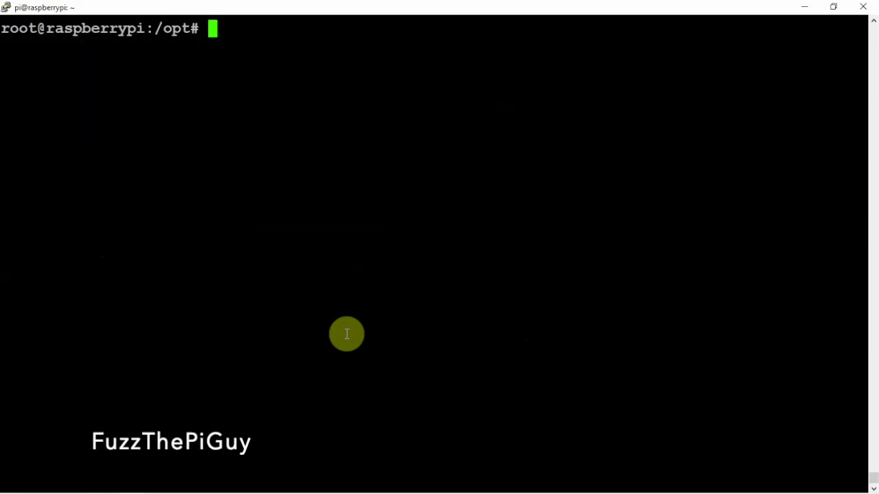
Switch to Chrome's LibreNMS Pre-Install Checks page showing PHP 7.3.27, pdo_mysql, mysqlnd and gd passing.
{"action": "key", "text": "Return"}
{"action": "key", "text": "Return"}
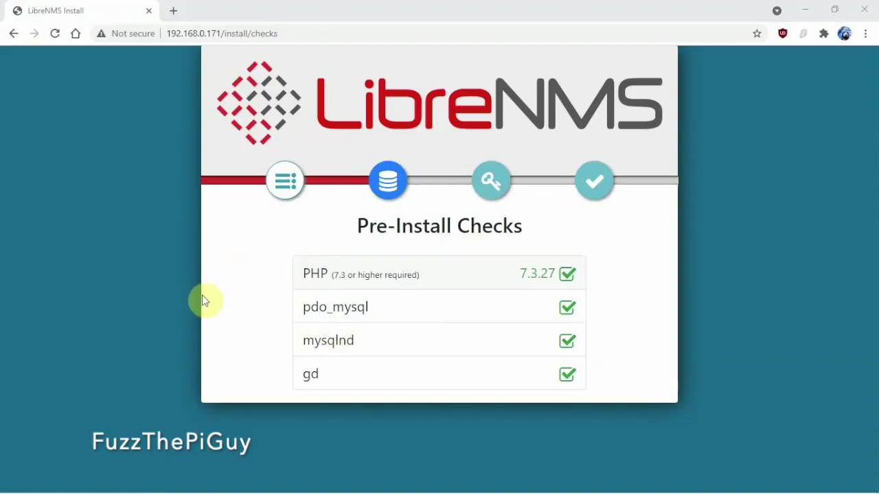
{"action": "mouse_move", "coordinate": [294, 489]}
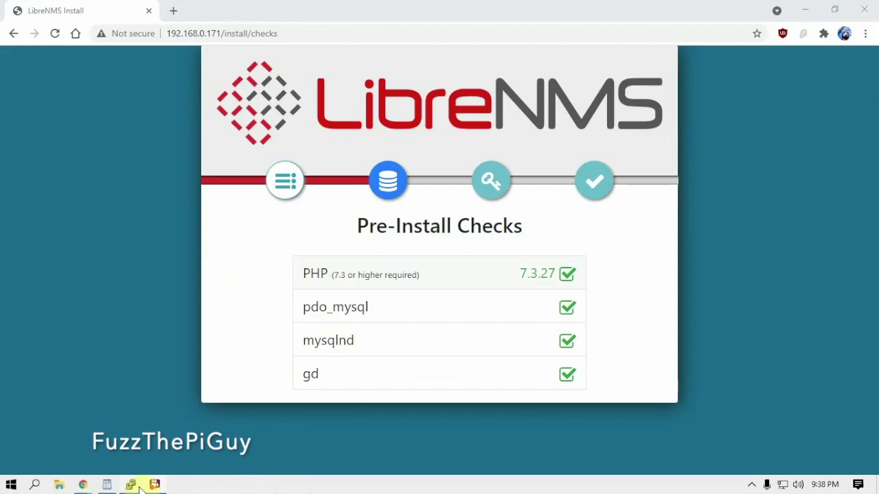
{"action": "mouse_move", "coordinate": [131, 485]}
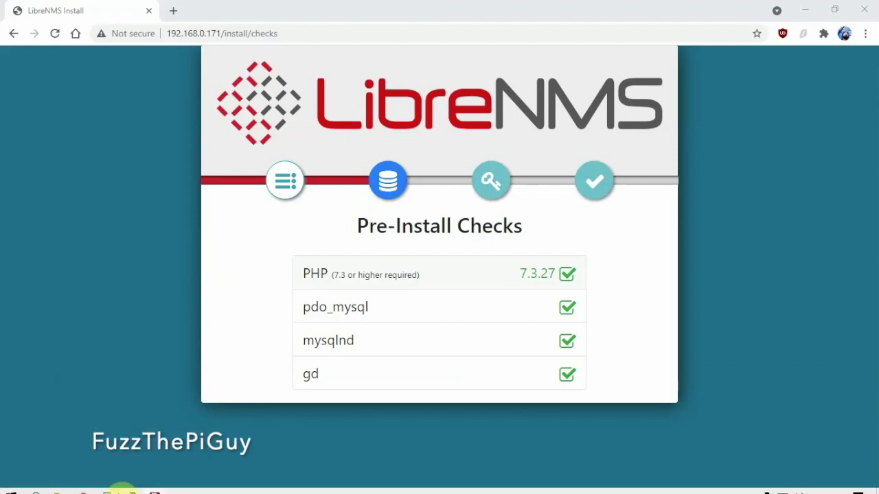
Reopen /etc/apache2/sites-available/librenms.conf in nano, inspect the ServerName line, and exit without saving.
{"action": "left_click", "coordinate": [134, 485]}
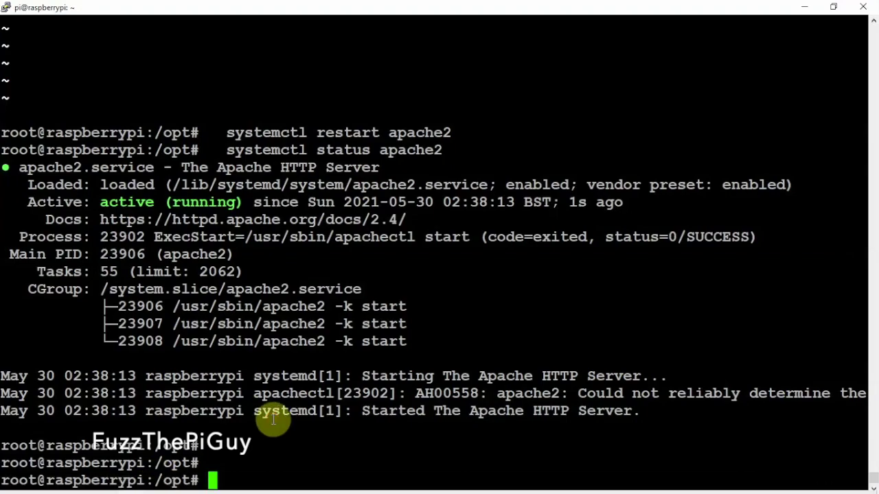
{"action": "key", "text": "Up"}
{"action": "key", "text": "Up"}
{"action": "key", "text": "Up"}
{"action": "key", "text": "Up"}
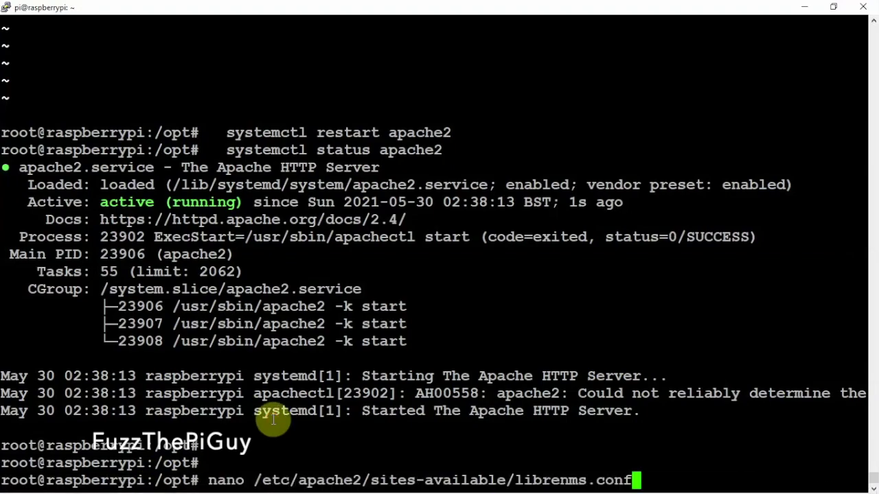
{"action": "key", "text": "Return"}
{"action": "key", "text": "Down"}
{"action": "key", "text": "Down"}
{"action": "key", "text": "Down"}
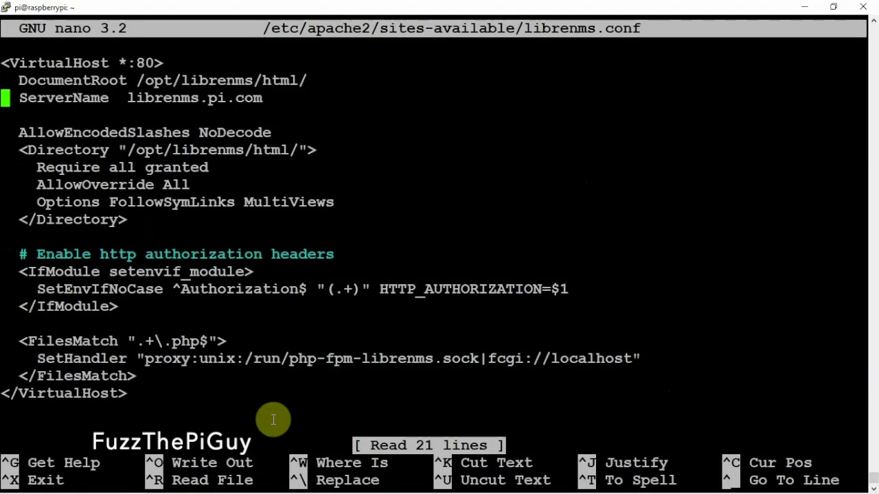
{"action": "key", "text": "Up"}
{"action": "key", "text": "End"}
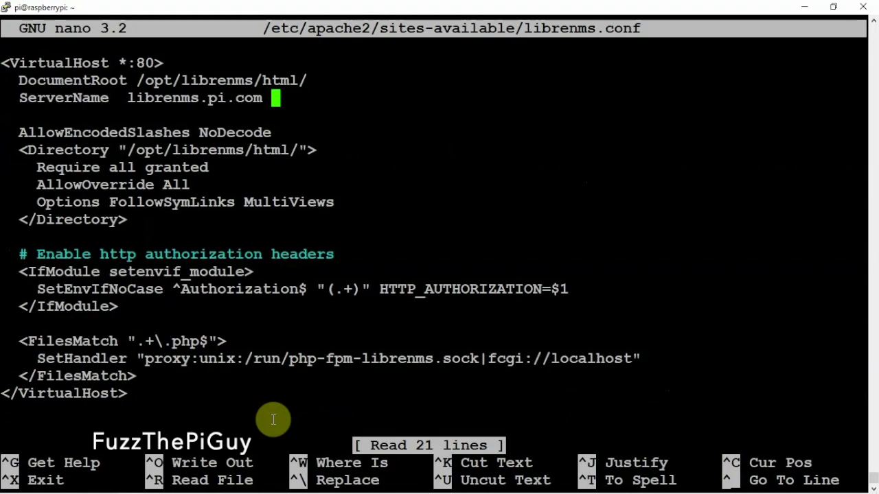
{"action": "key", "text": "ctrl+x"}
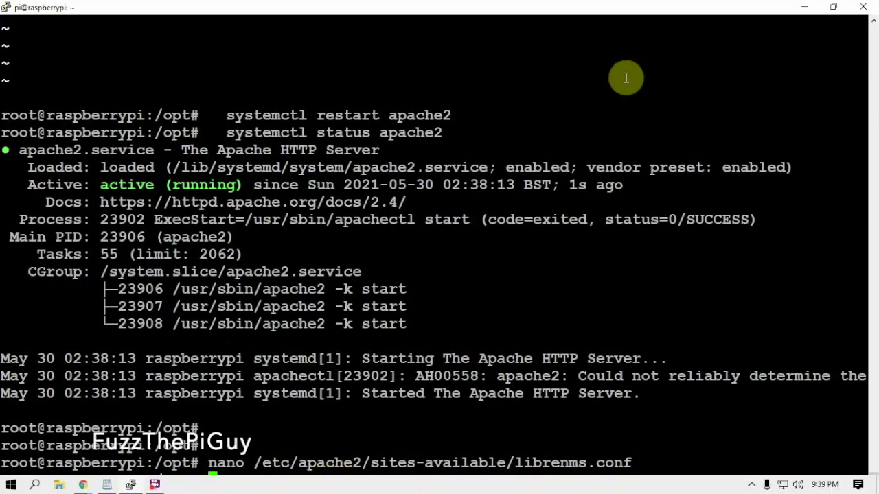
{"action": "left_click", "coordinate": [802, 8]}
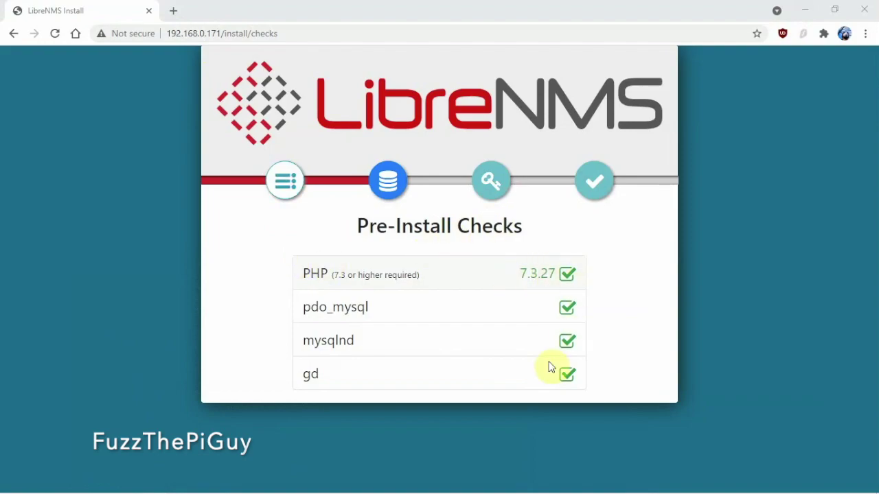
On the Configure Database step, enter the database password and check credentials, getting a MySQL/PHP time mismatch.
{"action": "left_click", "coordinate": [388, 182]}
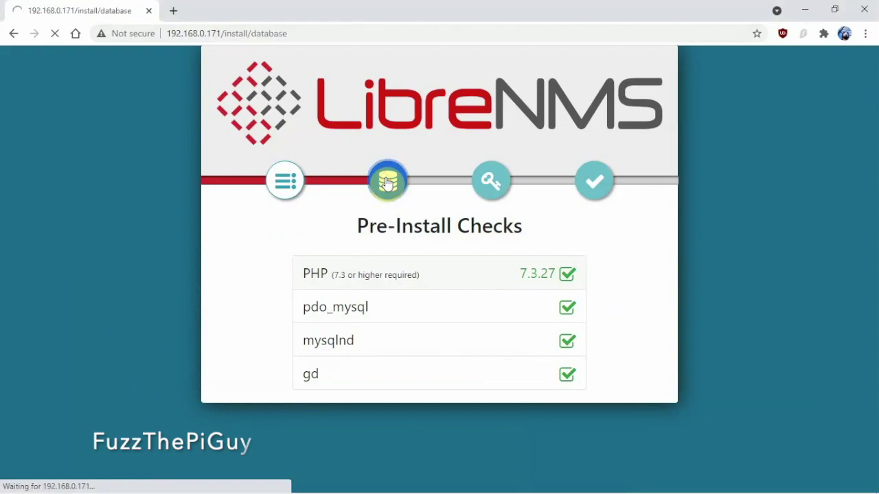
{"action": "scroll", "coordinate": [422, 310], "scroll_direction": "down", "scroll_amount": 1}
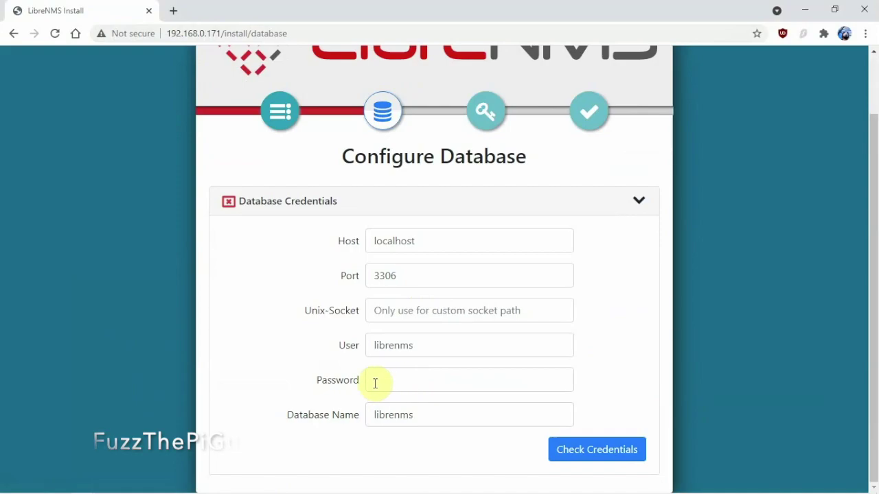
{"action": "left_click", "coordinate": [382, 381]}
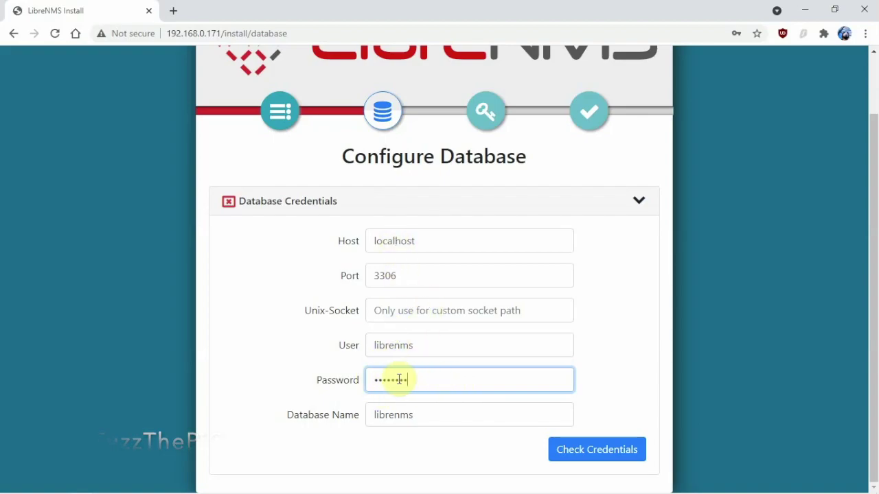
{"action": "left_click", "coordinate": [587, 449]}
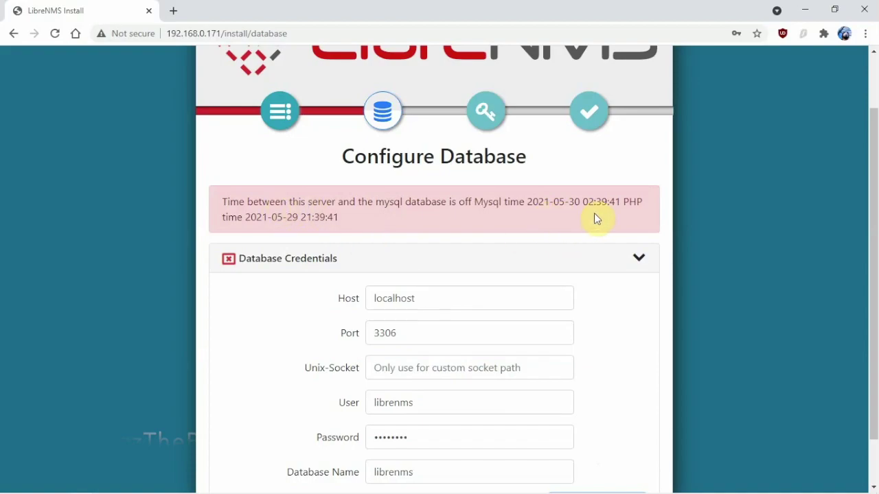
Launch sudo raspi-config and browse Interface Options before returning to the main menu.
{"action": "mouse_move", "coordinate": [130, 486]}
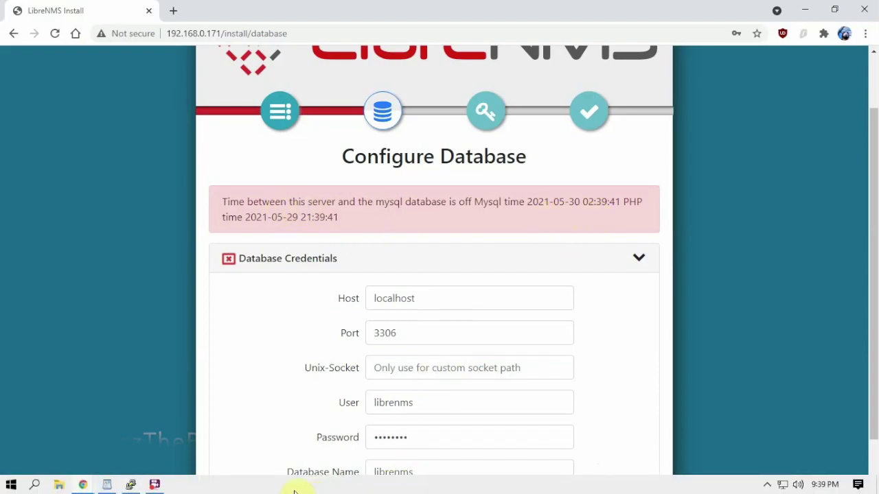
{"action": "left_click", "coordinate": [131, 486]}
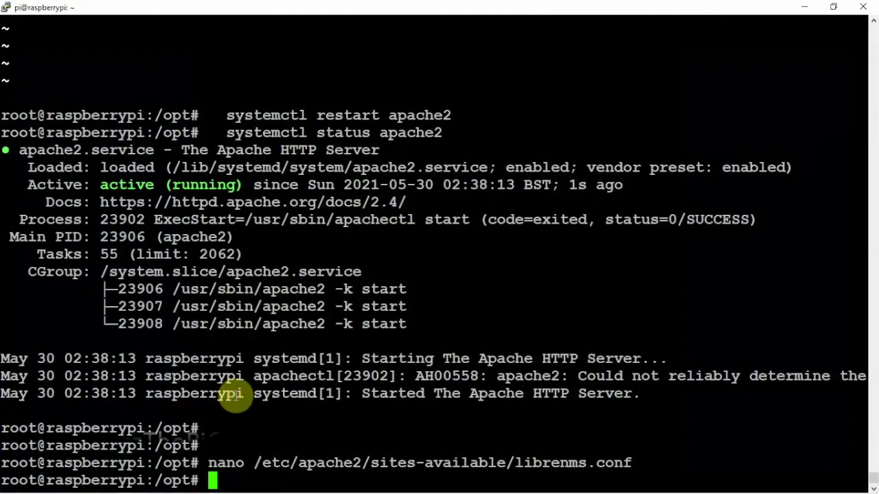
{"action": "key", "text": "ctrl+l"}
{"action": "type", "text": "su"}
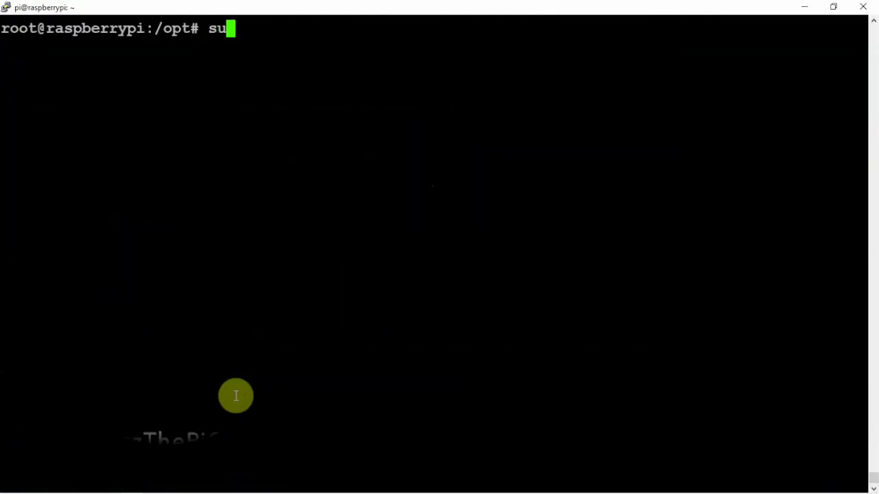
{"action": "type", "text": "do raspi-c"}
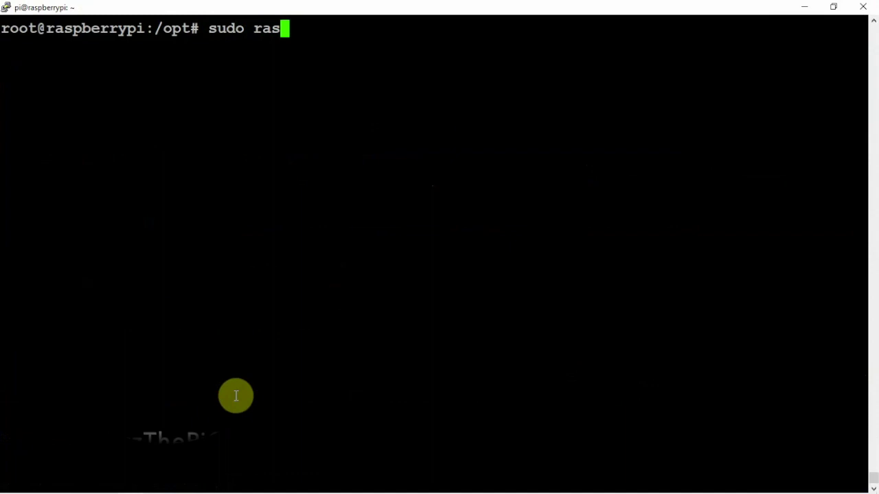
{"action": "key", "text": "Tab"}
{"action": "key", "text": "Return"}
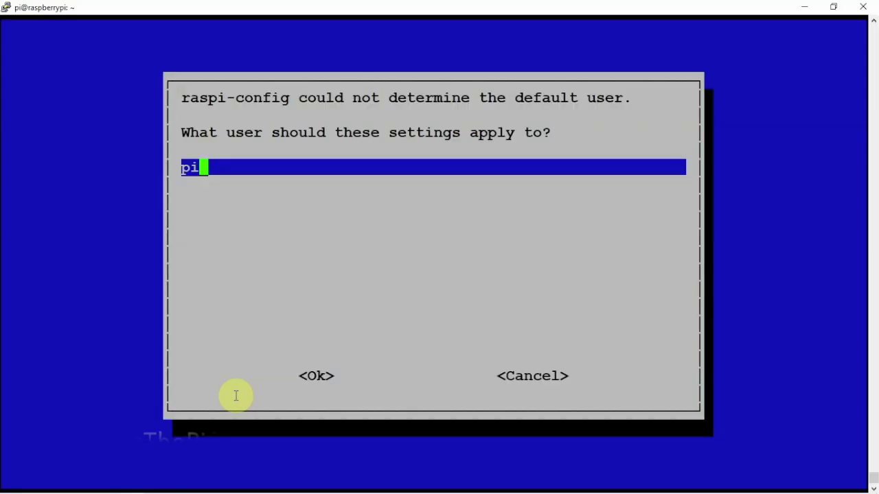
{"action": "key", "text": "Return"}
{"action": "key", "text": "Down"}
{"action": "key", "text": "Down"}
{"action": "key", "text": "Down"}
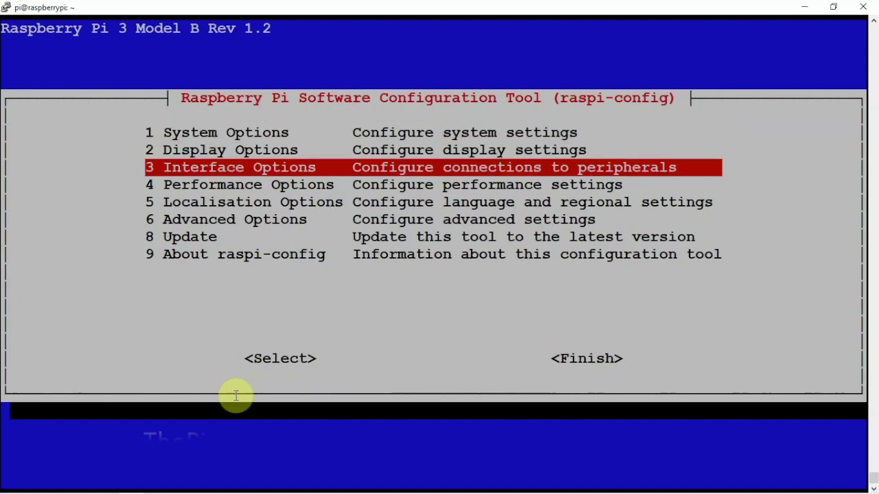
{"action": "key", "text": "Up"}
{"action": "key", "text": "Return"}
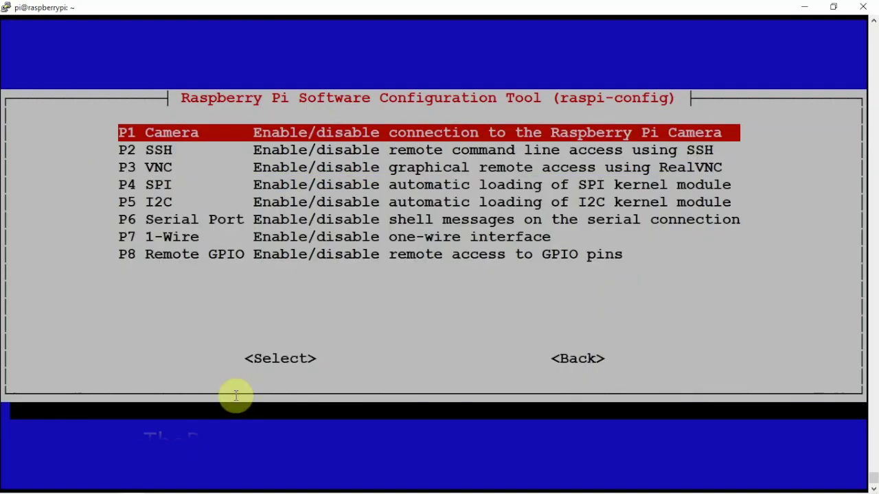
{"action": "key", "text": "Tab"}
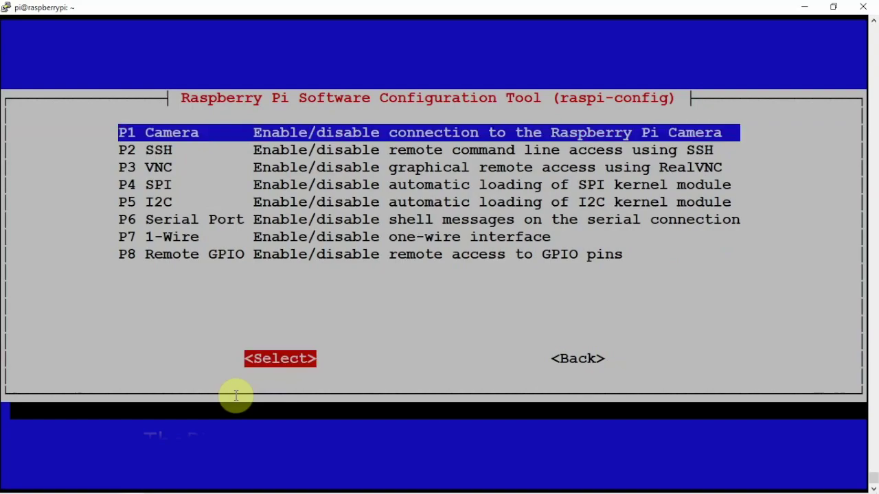
{"action": "key", "text": "Tab"}
{"action": "key", "text": "Return"}
Set the time zone to US/Eastern under Localisation Options and finish raspi-config.
{"action": "key", "text": "Down"}
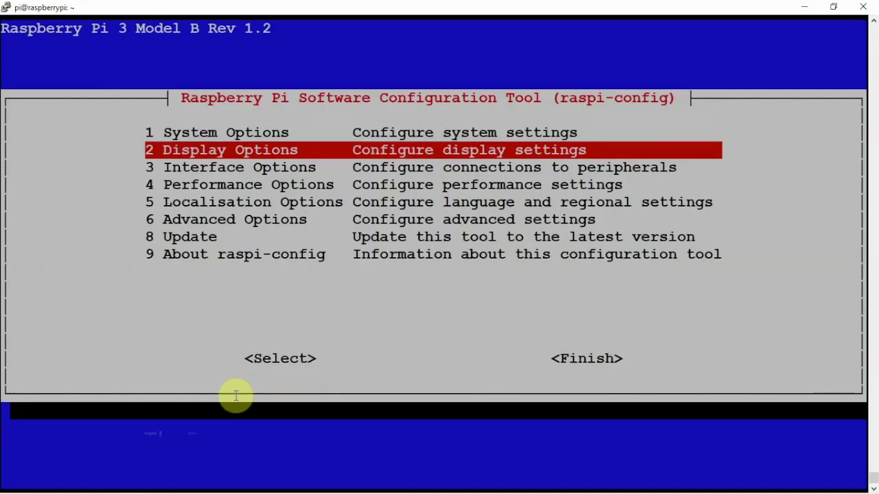
{"action": "key", "text": "Down"}
{"action": "key", "text": "Down"}
{"action": "key", "text": "Down"}
{"action": "key", "text": "Return"}
{"action": "key", "text": "Down"}
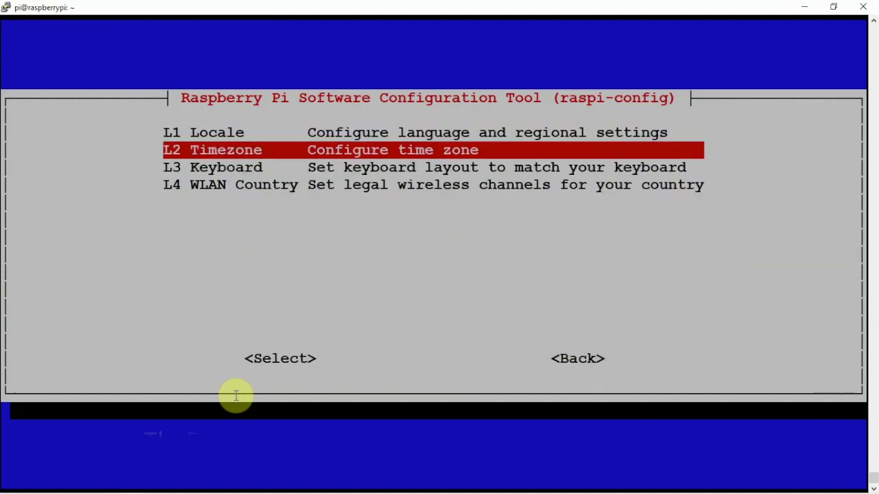
{"action": "key", "text": "Return"}
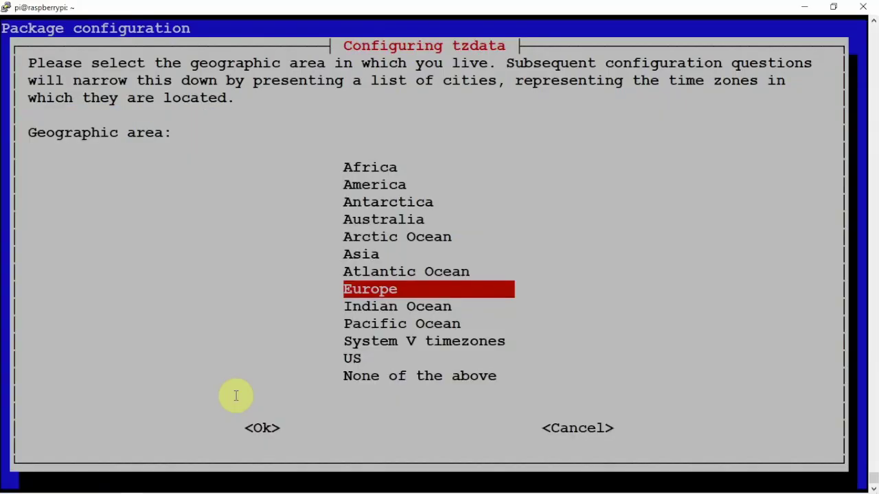
{"action": "key", "text": "Down"}
{"action": "key", "text": "Down"}
{"action": "key", "text": "Down"}
{"action": "key", "text": "Down"}
{"action": "key", "text": "Return"}
{"action": "key", "text": "Down"}
{"action": "key", "text": "Down"}
{"action": "key", "text": "Down"}
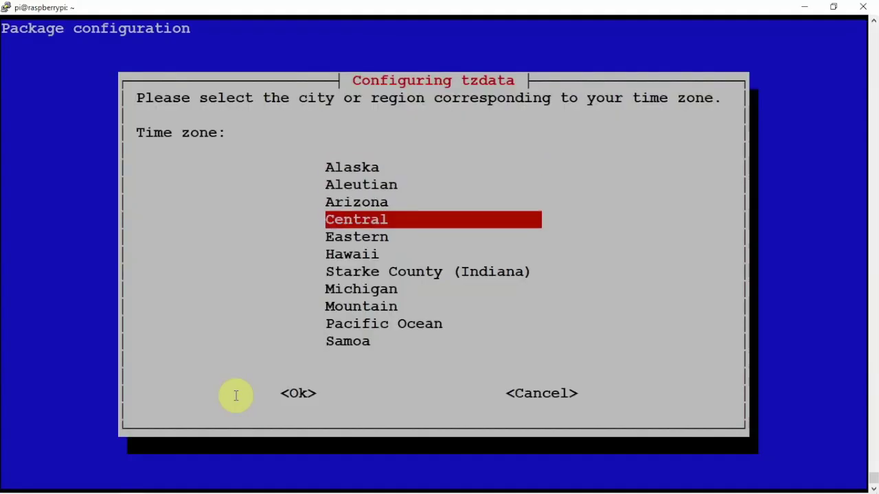
{"action": "key", "text": "Down"}
{"action": "key", "text": "Return"}
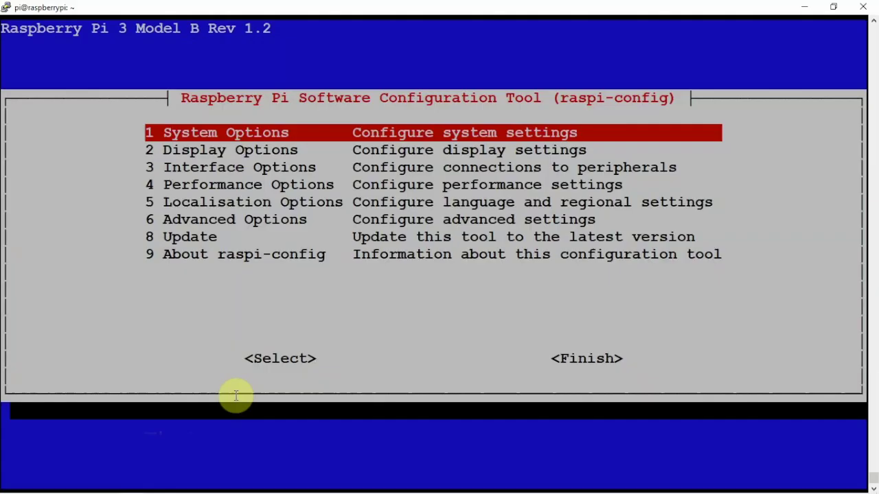
{"action": "key", "text": "Tab"}
{"action": "key", "text": "Tab"}
{"action": "key", "text": "Return"}
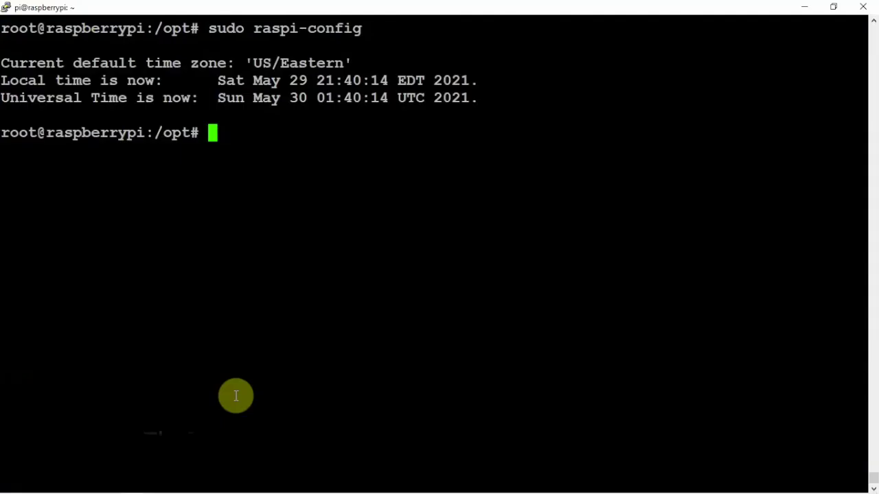
{"action": "mouse_move", "coordinate": [332, 489]}
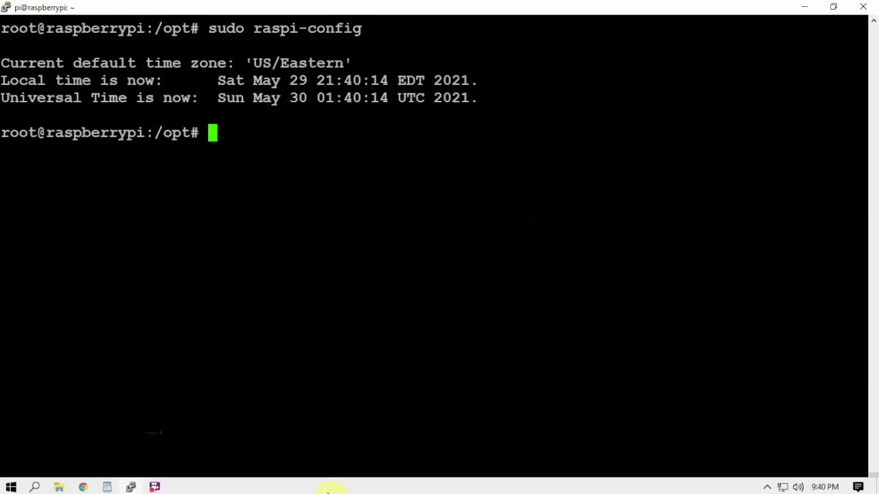
Recheck the database credentials, decline Chrome's password save, and build the LibreNMS database.
{"action": "mouse_move", "coordinate": [85, 484]}
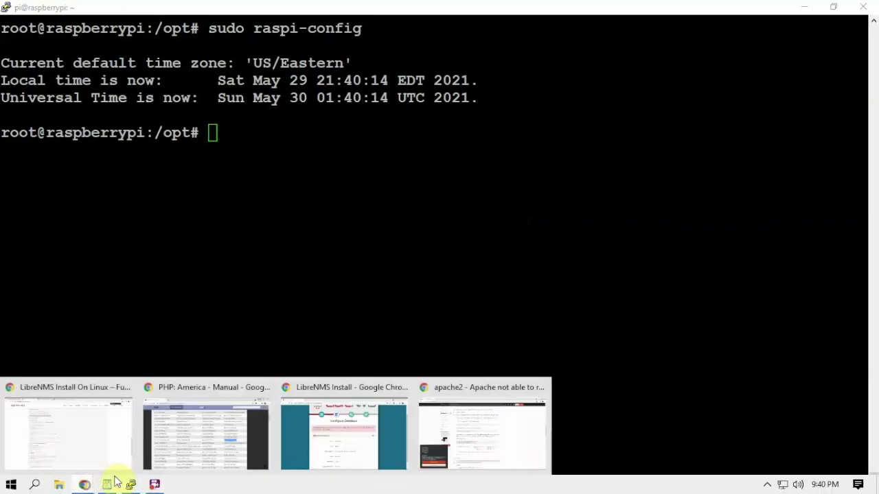
{"action": "left_click", "coordinate": [336, 426]}
{"action": "scroll", "coordinate": [422, 285], "scroll_direction": "down", "scroll_amount": 1}
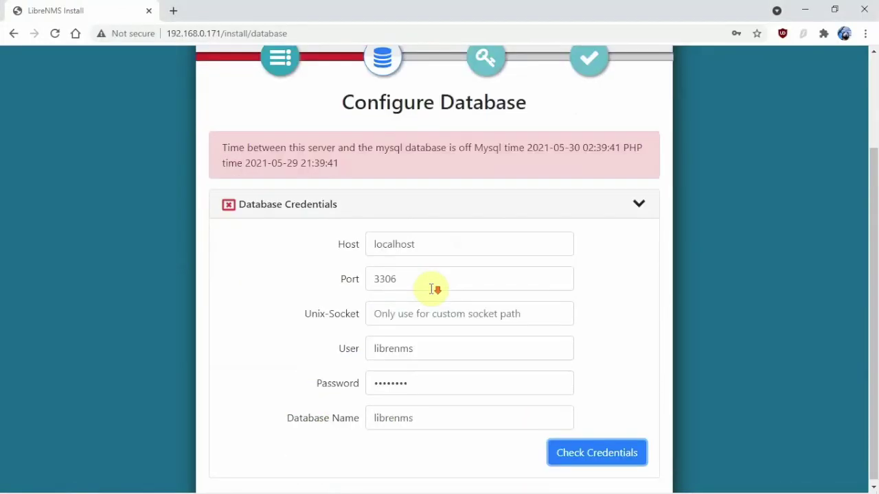
{"action": "left_click", "coordinate": [569, 449]}
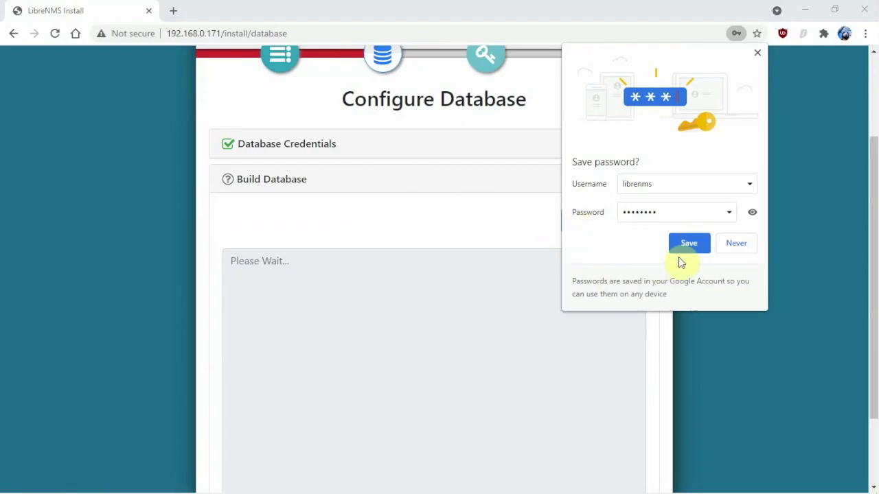
{"action": "left_click", "coordinate": [738, 248]}
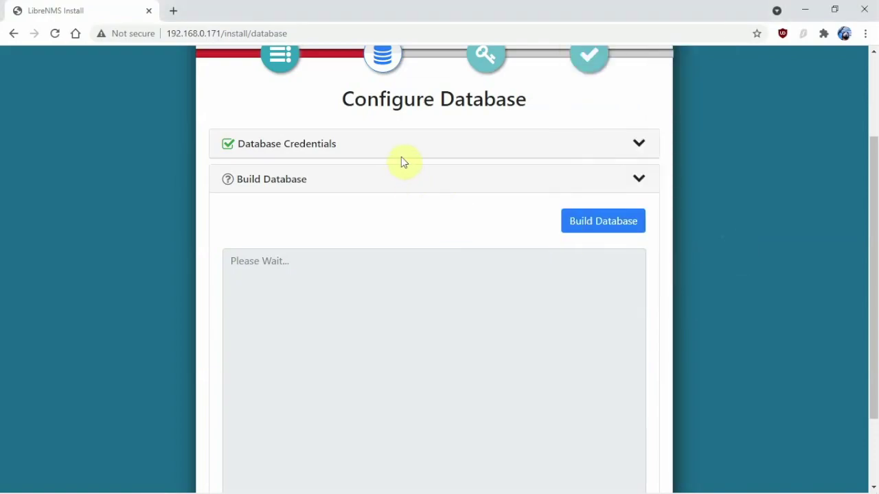
{"action": "left_click", "coordinate": [553, 157]}
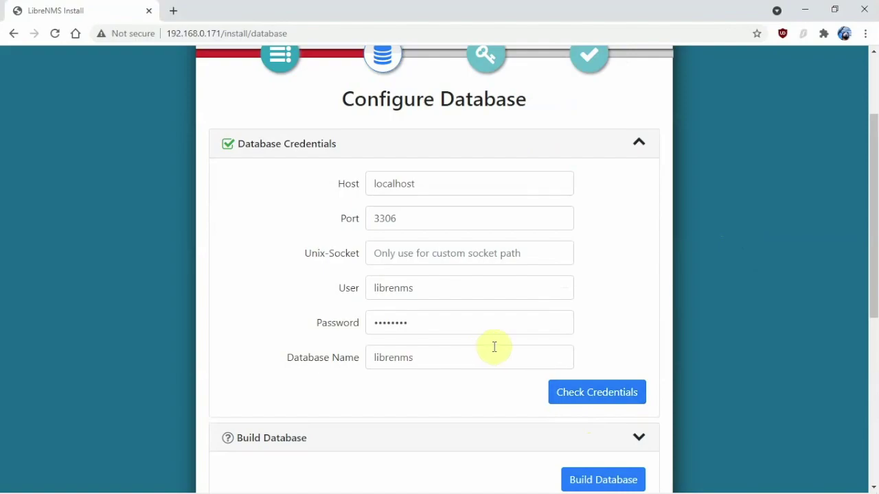
{"action": "left_click", "coordinate": [483, 144]}
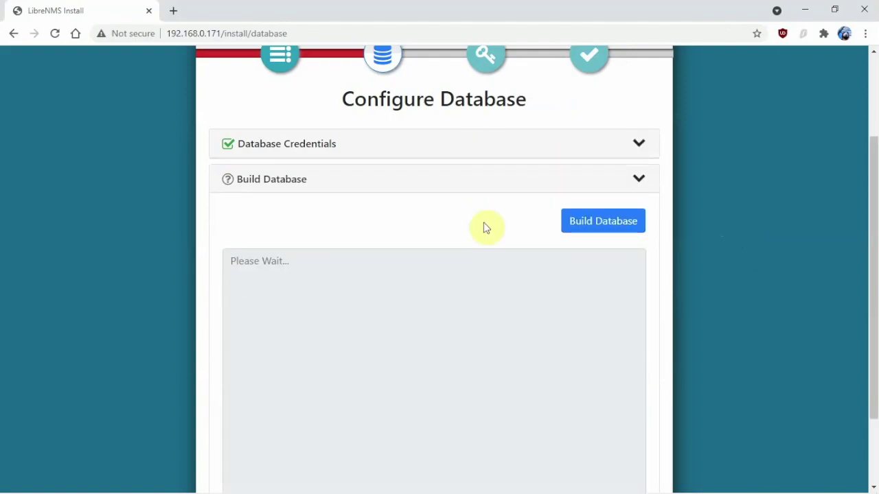
{"action": "left_click", "coordinate": [570, 222]}
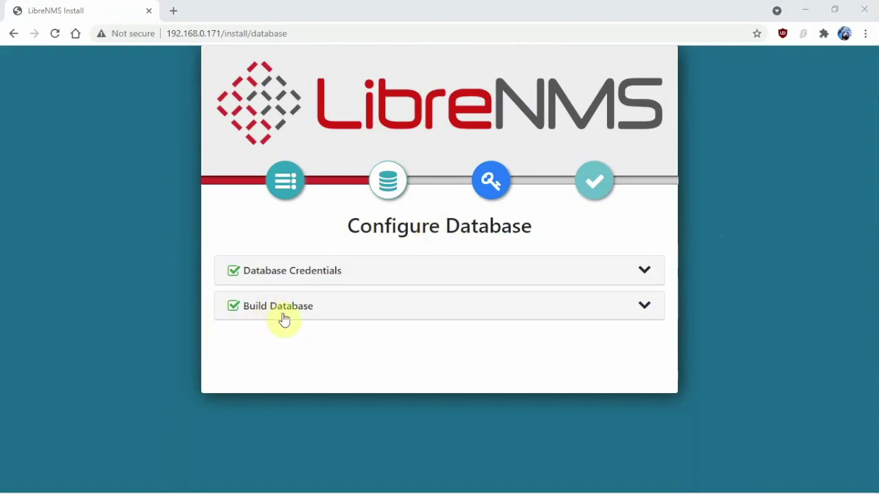
Add the admin user with a username and password, then proceed to the Finish Install page.
{"action": "left_click", "coordinate": [490, 186]}
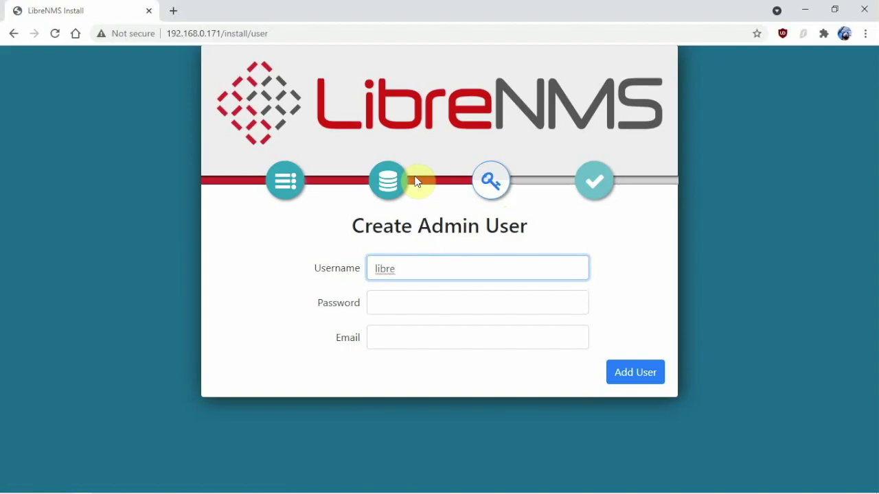
{"action": "type", "text": "nms"}
{"action": "key", "text": "Tab"}
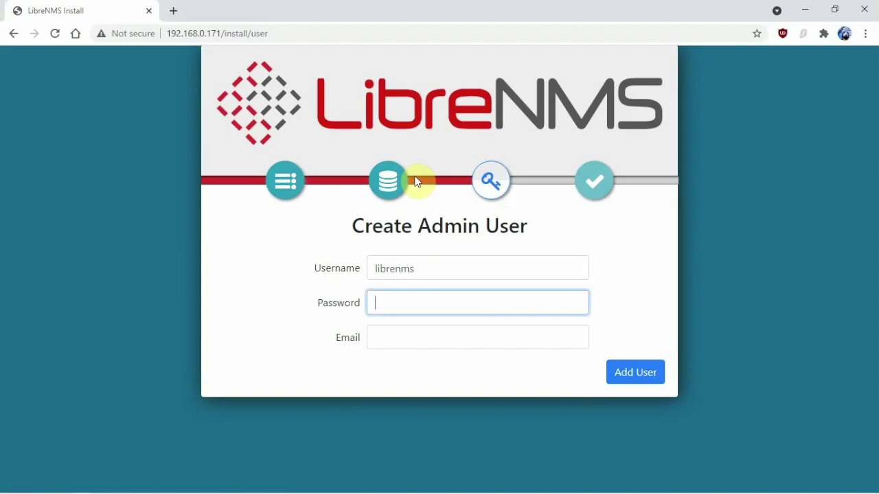
{"action": "type", "text": "••"}
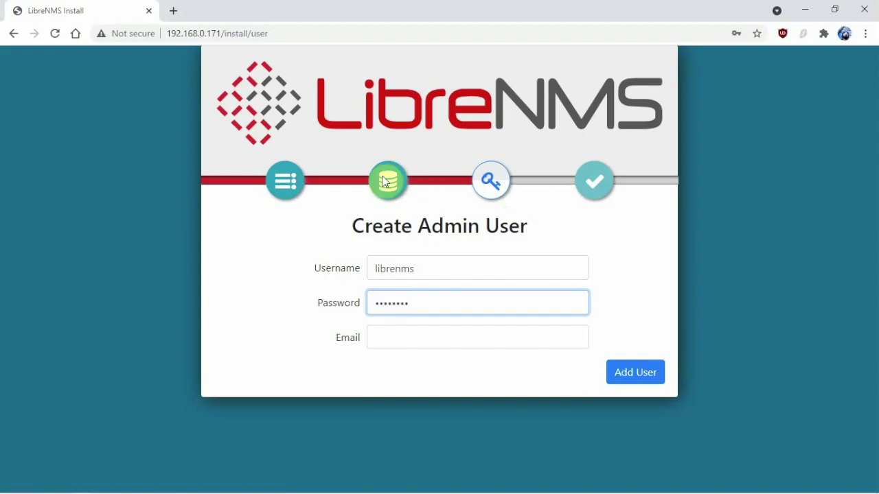
{"action": "left_click", "coordinate": [654, 382]}
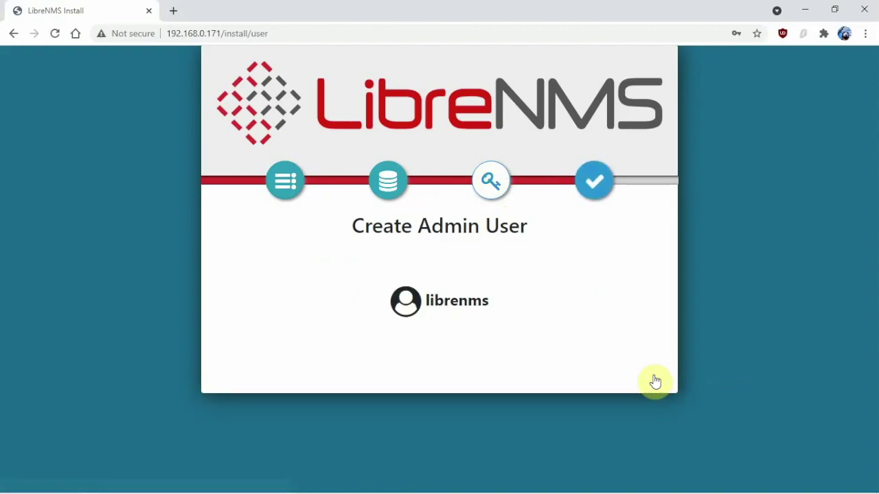
{"action": "left_click", "coordinate": [594, 181]}
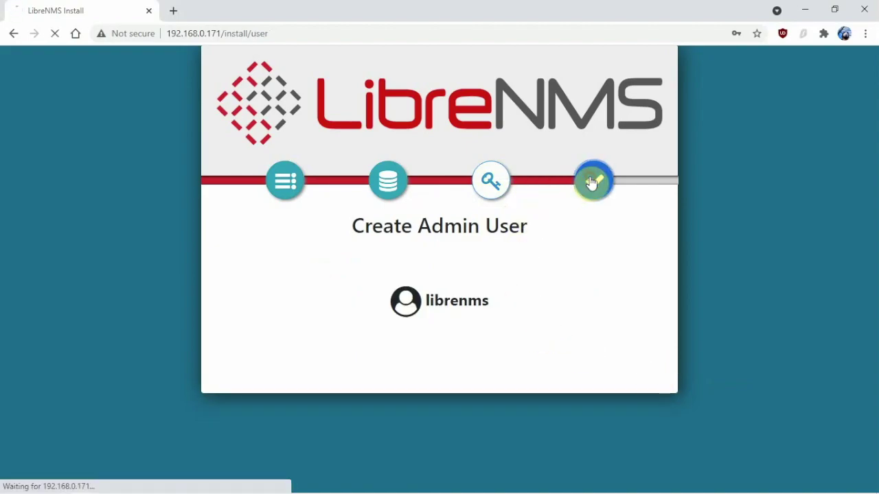
{"action": "scroll", "coordinate": [520, 270], "scroll_direction": "down", "scroll_amount": 1}
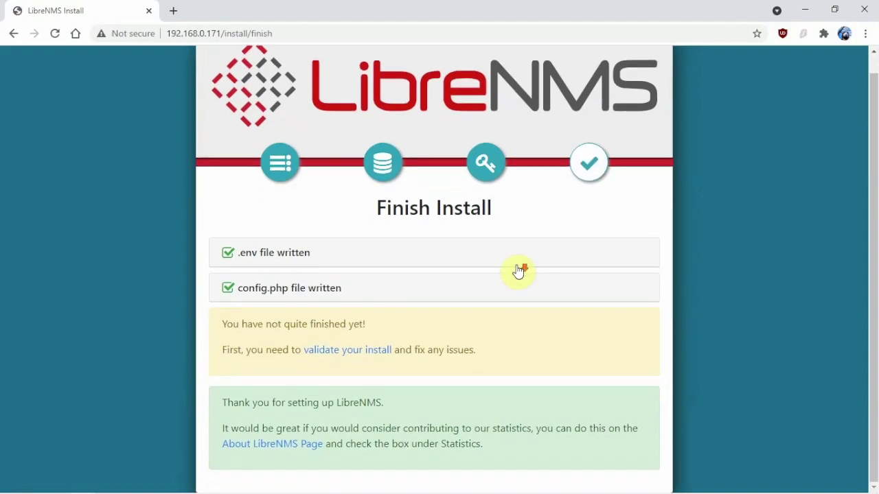
Follow the 'validate your install' link and log in with the admin credentials.
{"action": "left_click", "coordinate": [327, 351]}
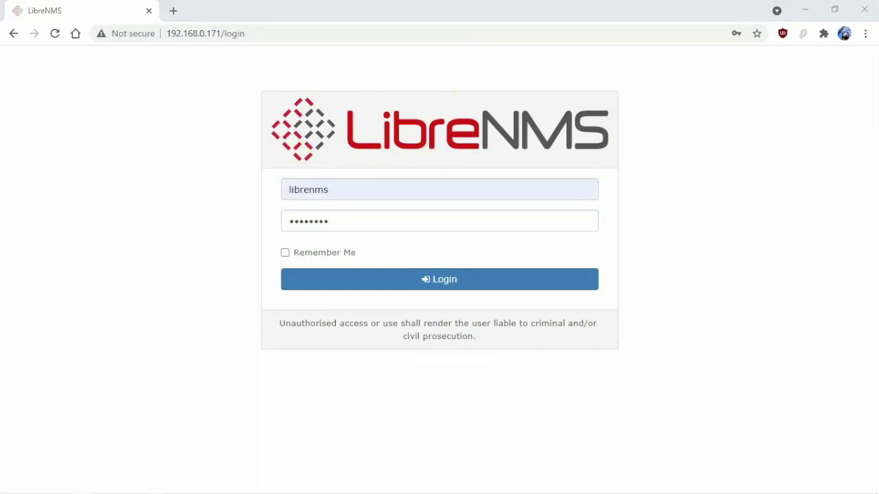
{"action": "left_click", "coordinate": [309, 274]}
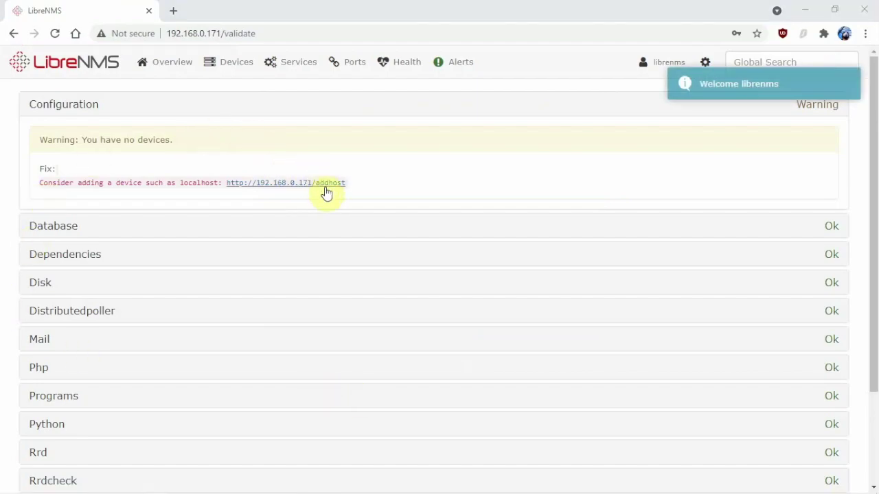
Browse to the Overview dashboard and back to the empty home dashboard.
{"action": "left_click", "coordinate": [252, 189]}
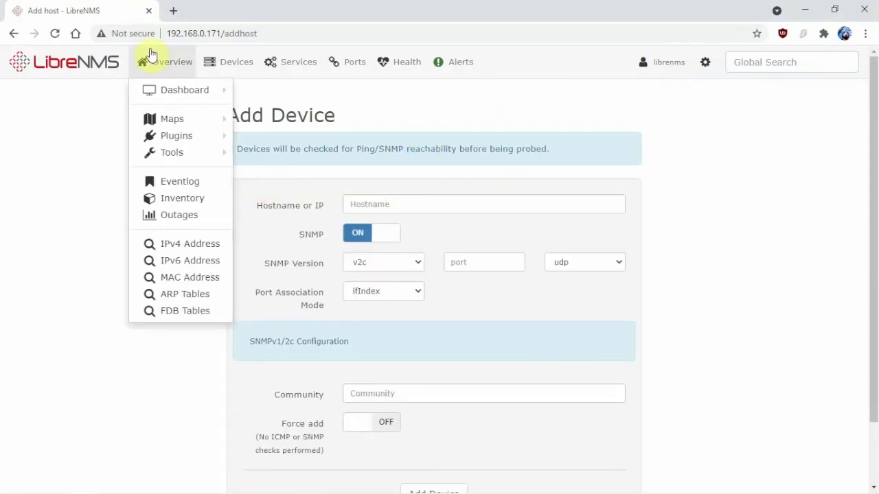
{"action": "mouse_move", "coordinate": [156, 74]}
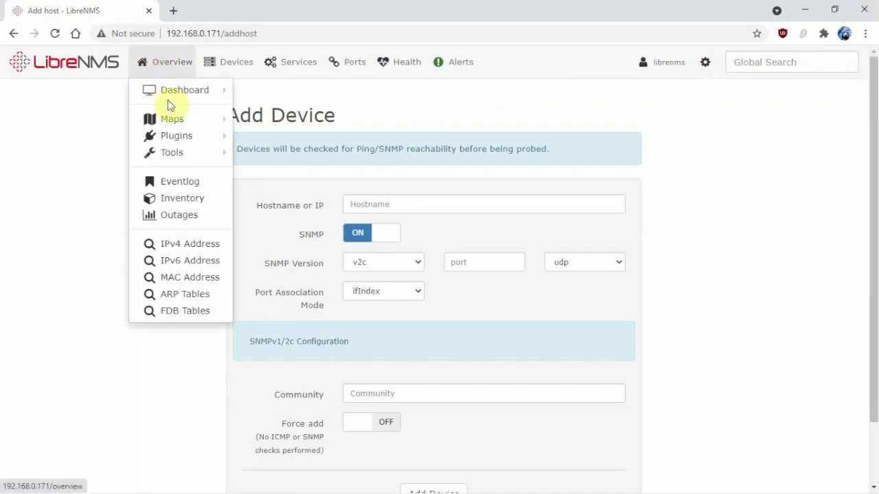
{"action": "left_click", "coordinate": [173, 92]}
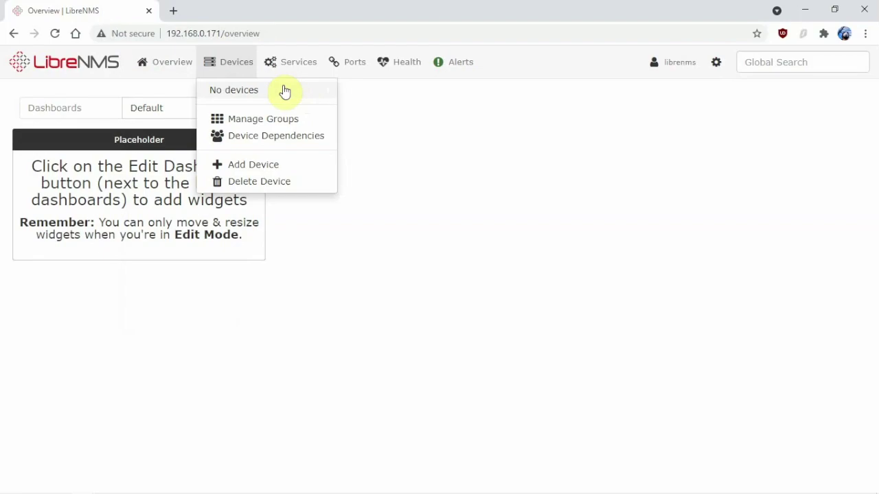
{"action": "mouse_move", "coordinate": [290, 61]}
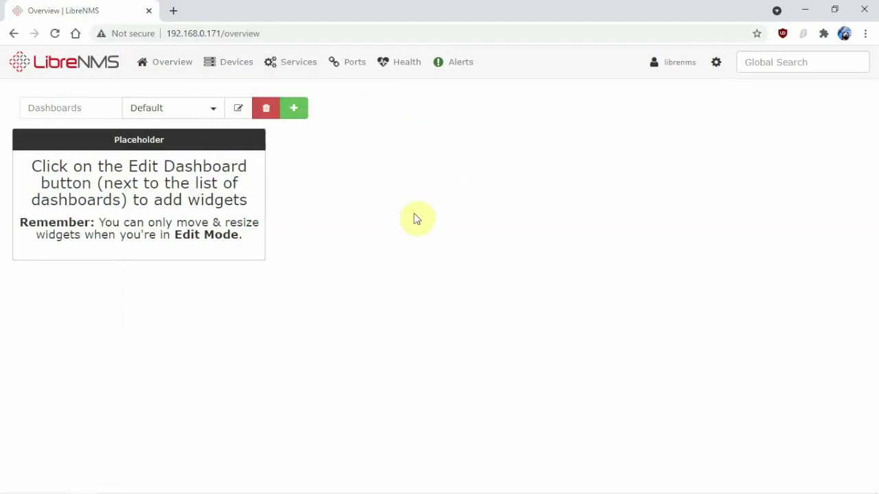
{"action": "mouse_move", "coordinate": [447, 72]}
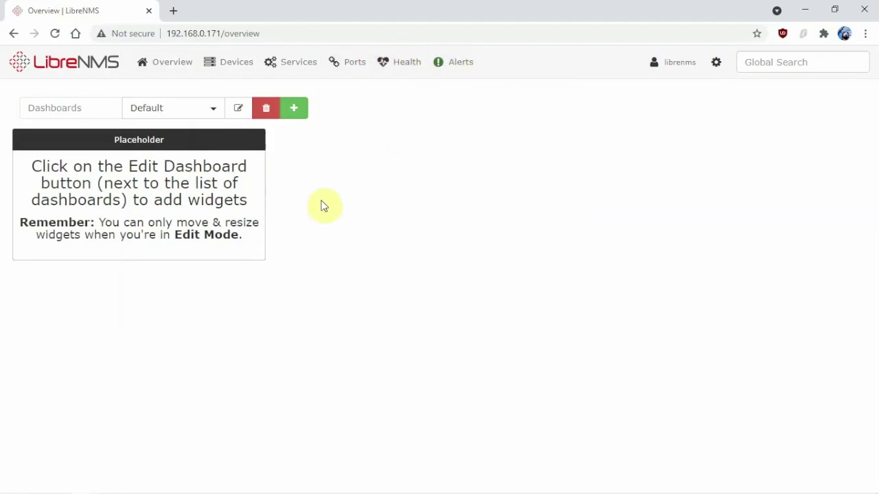
{"action": "left_click", "coordinate": [71, 72]}
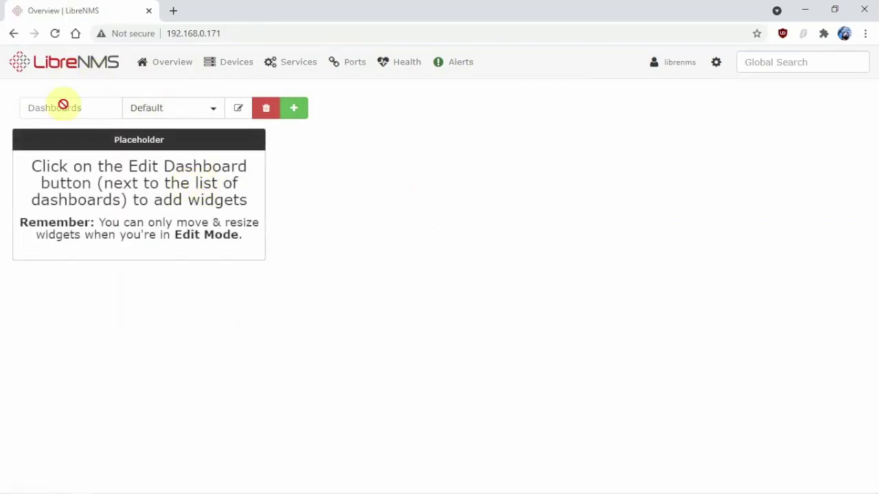
Edit the dashboard and view its widget list, then open Devices > Add Device.
{"action": "left_click", "coordinate": [241, 110]}
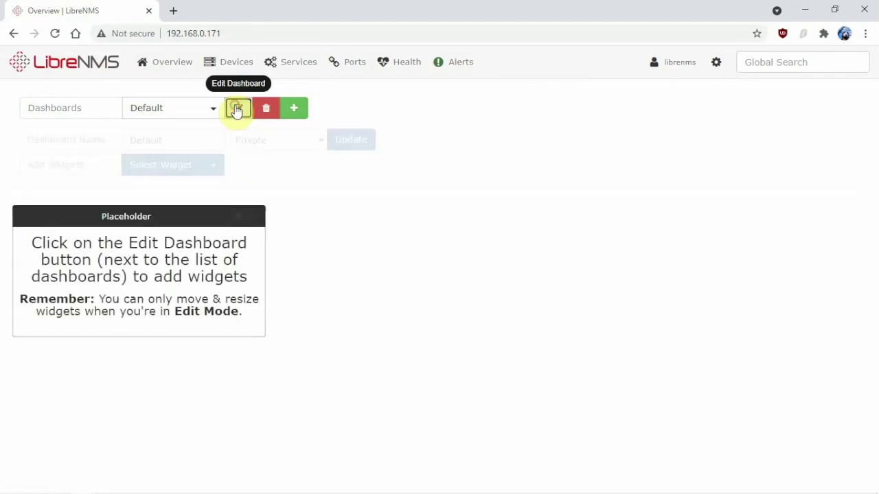
{"action": "left_click", "coordinate": [173, 165]}
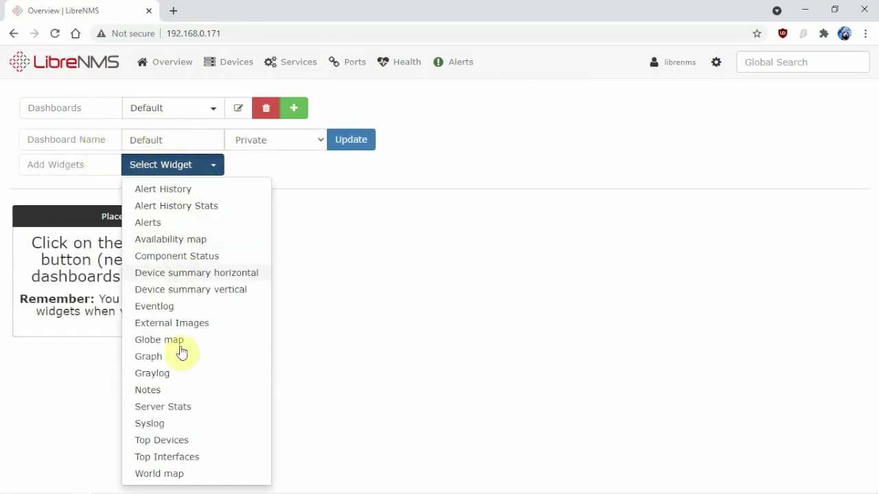
{"action": "left_click", "coordinate": [330, 314]}
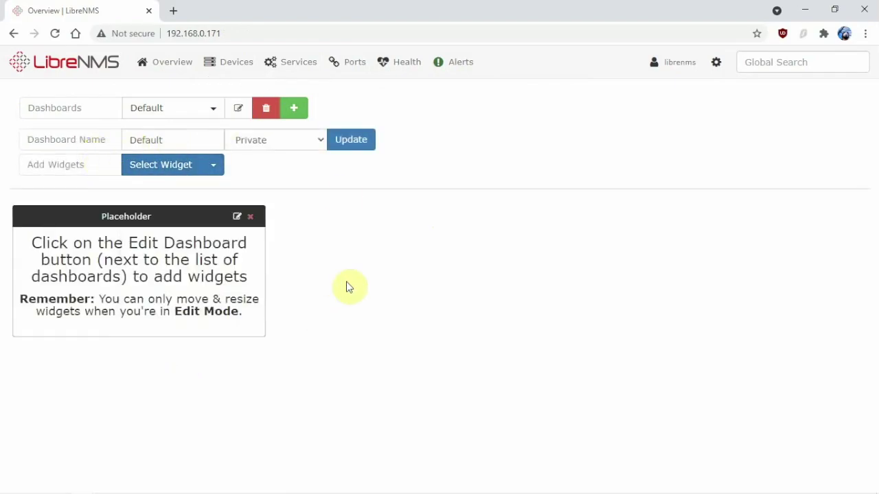
{"action": "mouse_move", "coordinate": [231, 71]}
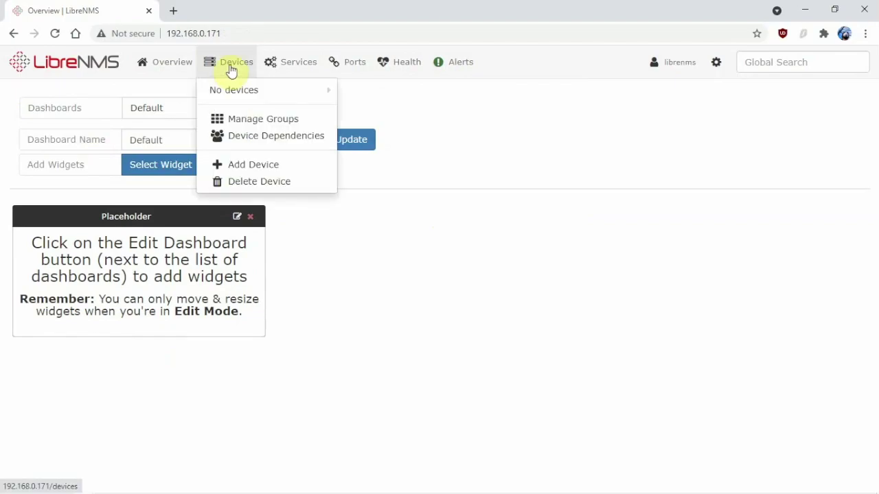
{"action": "left_click", "coordinate": [261, 166]}
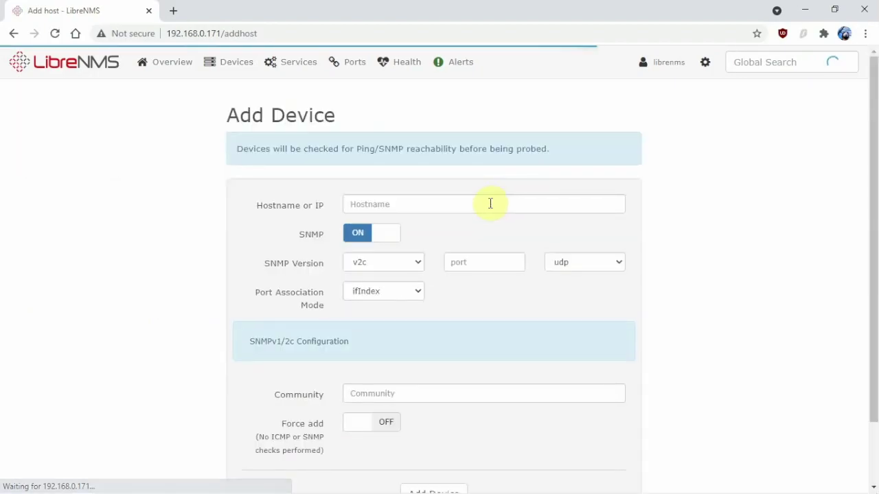